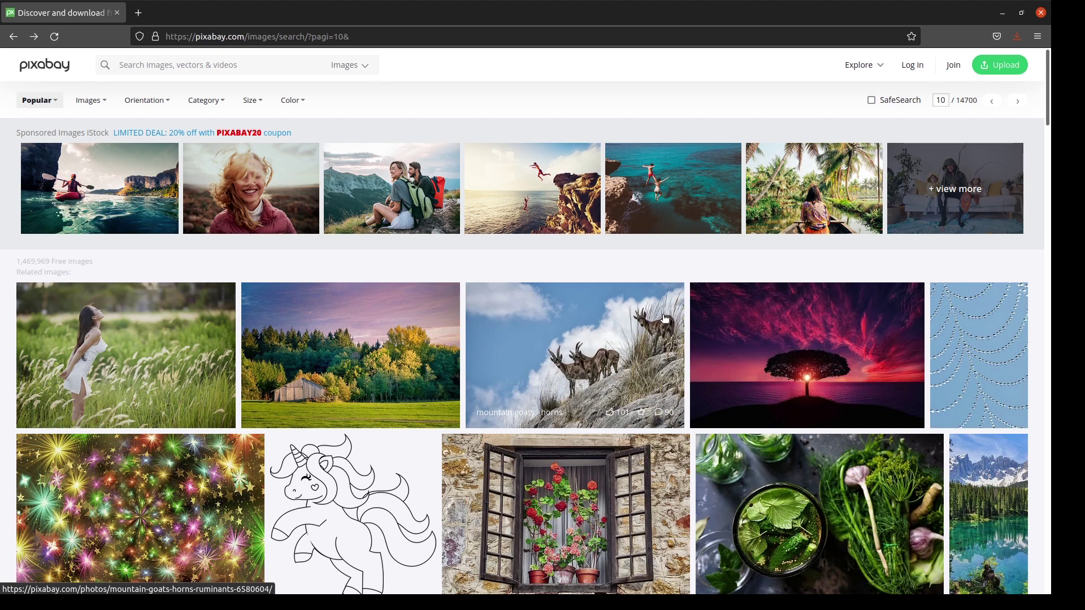
# Browse the free stock images on page 10 of the Pixabay results for a suitable photo
pyautogui.scroll(-5, 664, 318)
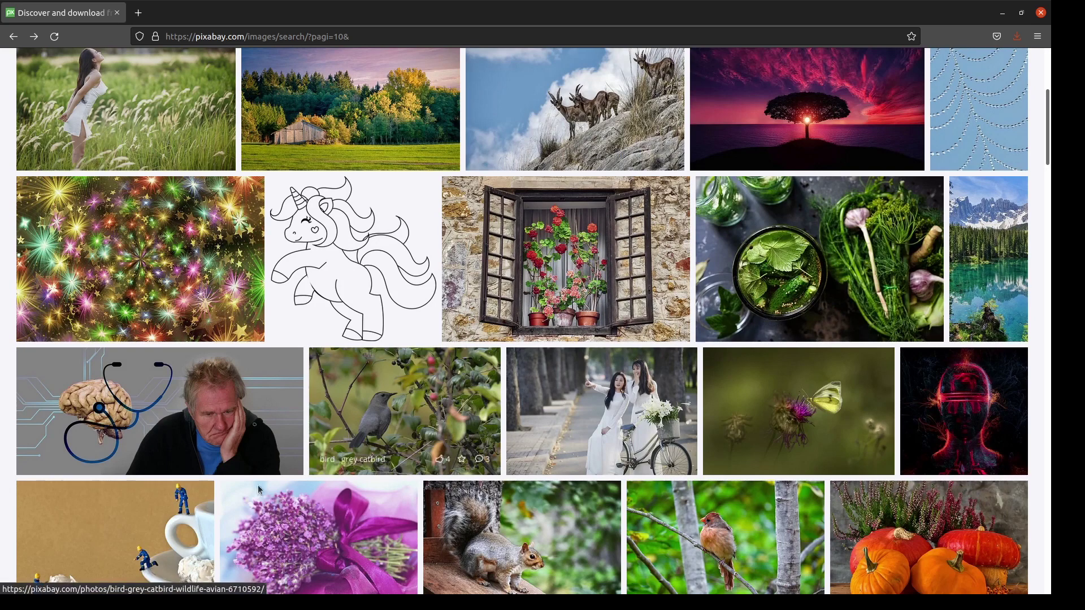
pyautogui.scroll(-2, 569, 433)
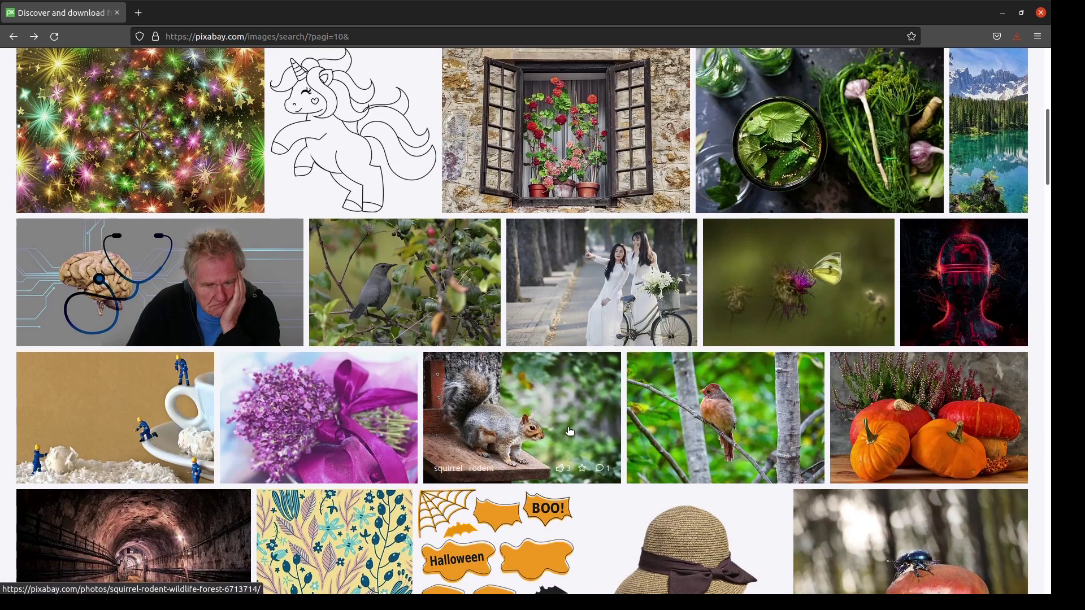
pyautogui.scroll(-5, 570, 432)
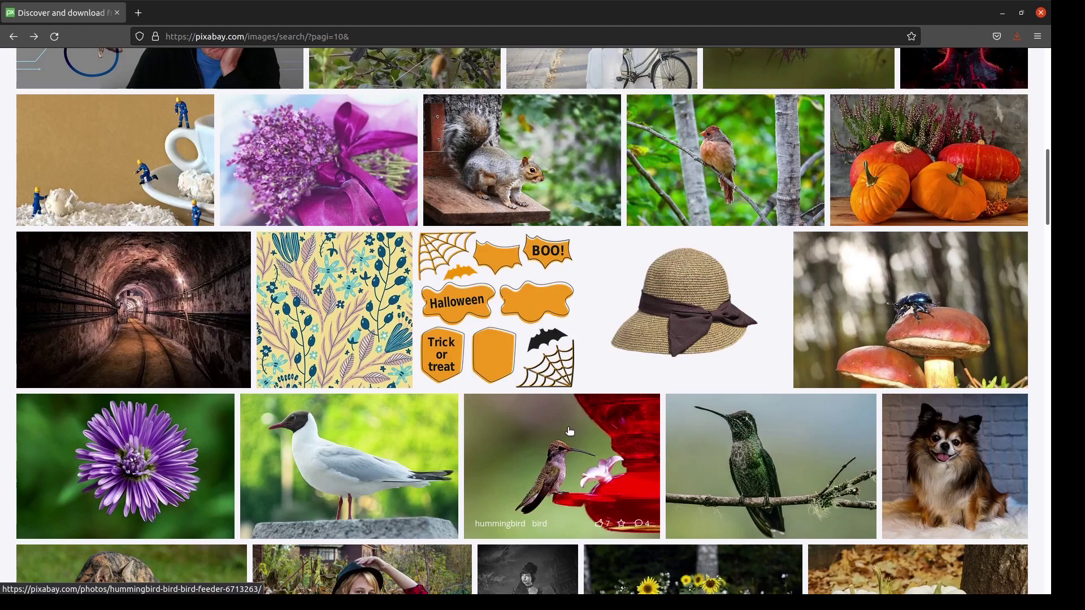
pyautogui.press('Home')
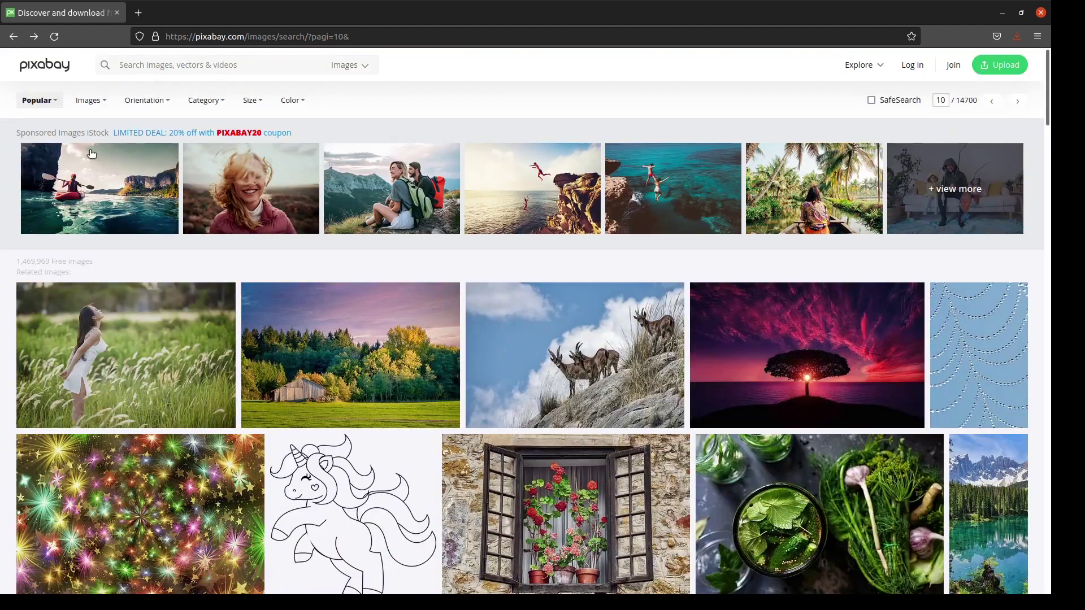
pyautogui.scroll(-3, 1027, 333)
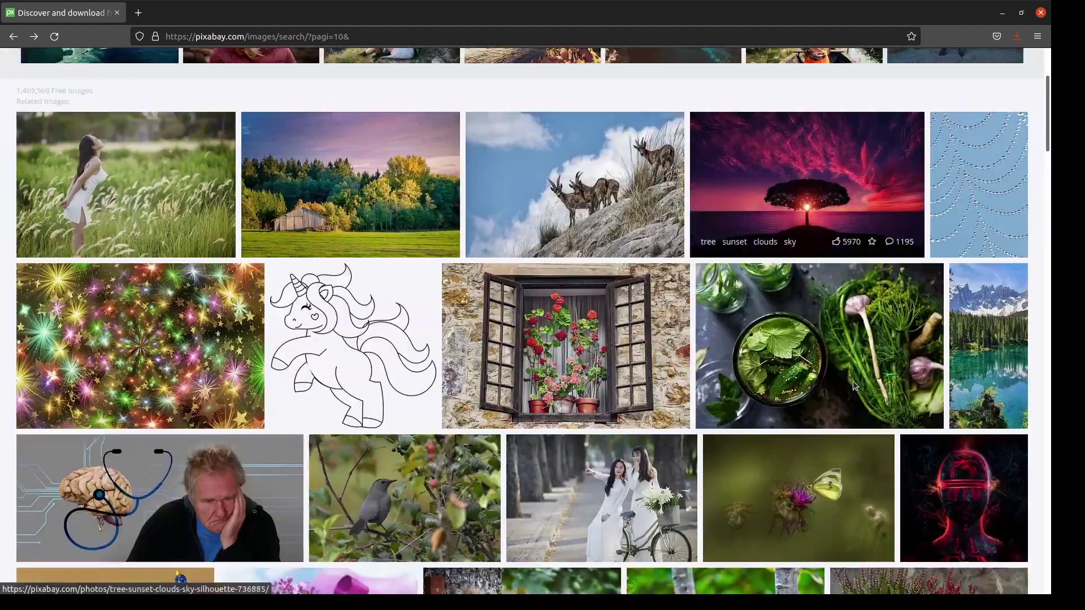
pyautogui.scroll(-3, 1027, 332)
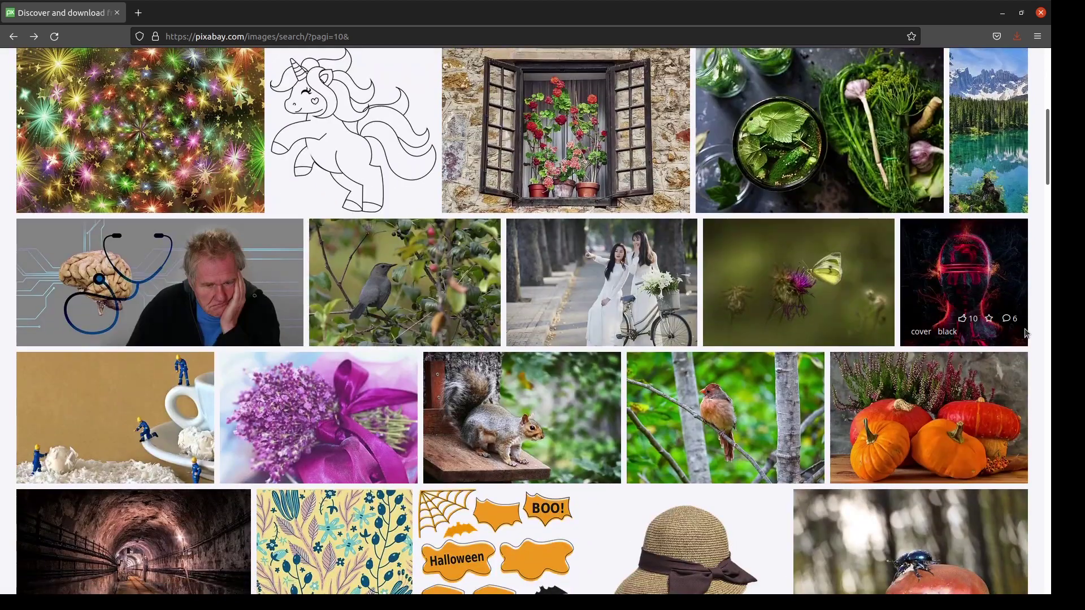
pyautogui.press('Home')
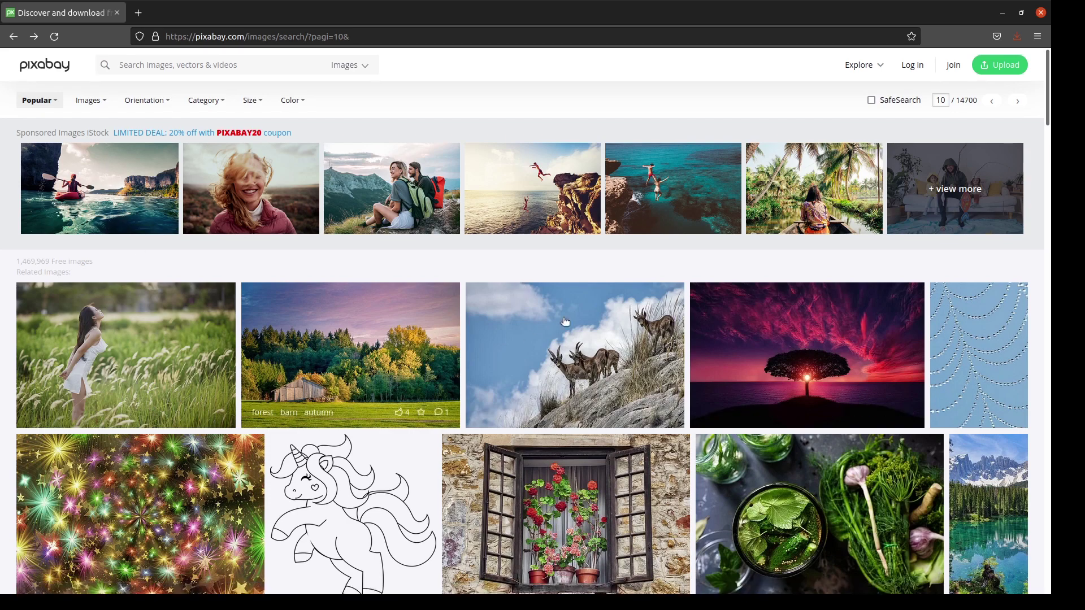
pyautogui.scroll(-6, 605, 315)
pyautogui.scroll(-9, 856, 188)
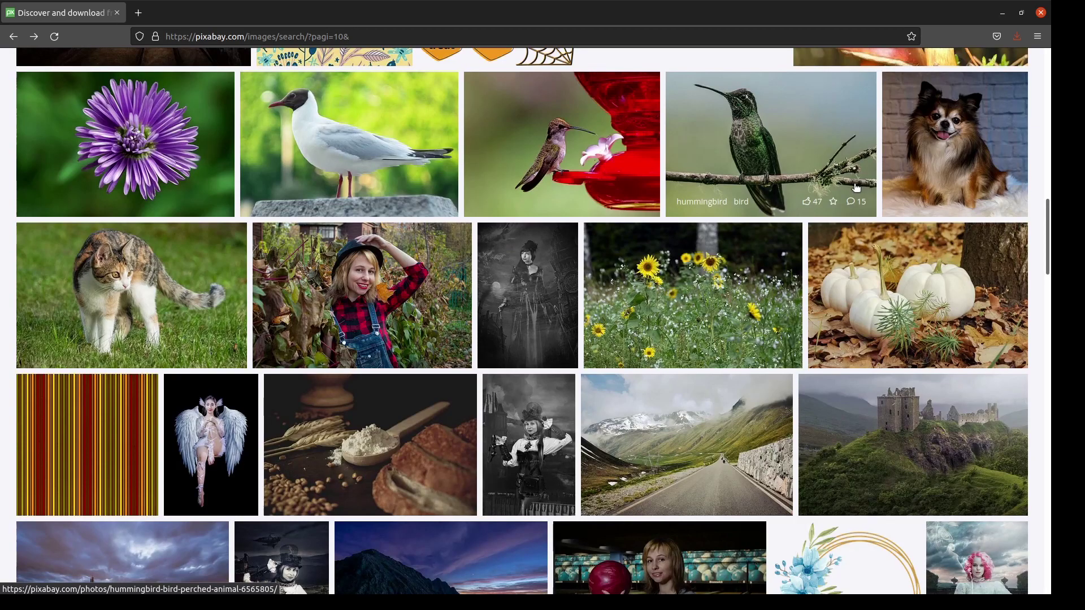
pyautogui.scroll(-18, 856, 188)
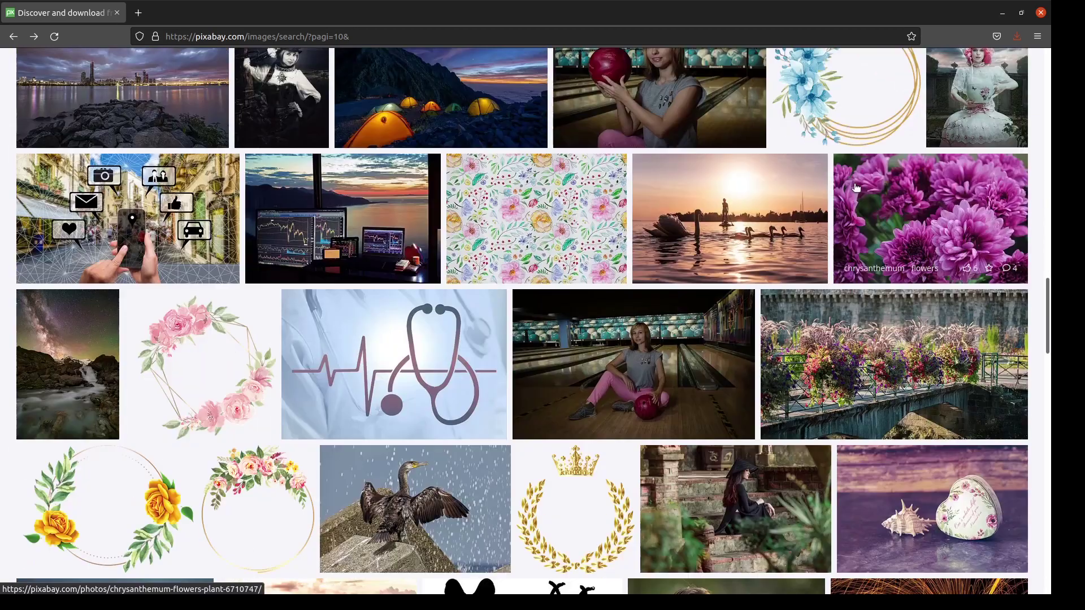
pyautogui.scroll(-12, 856, 188)
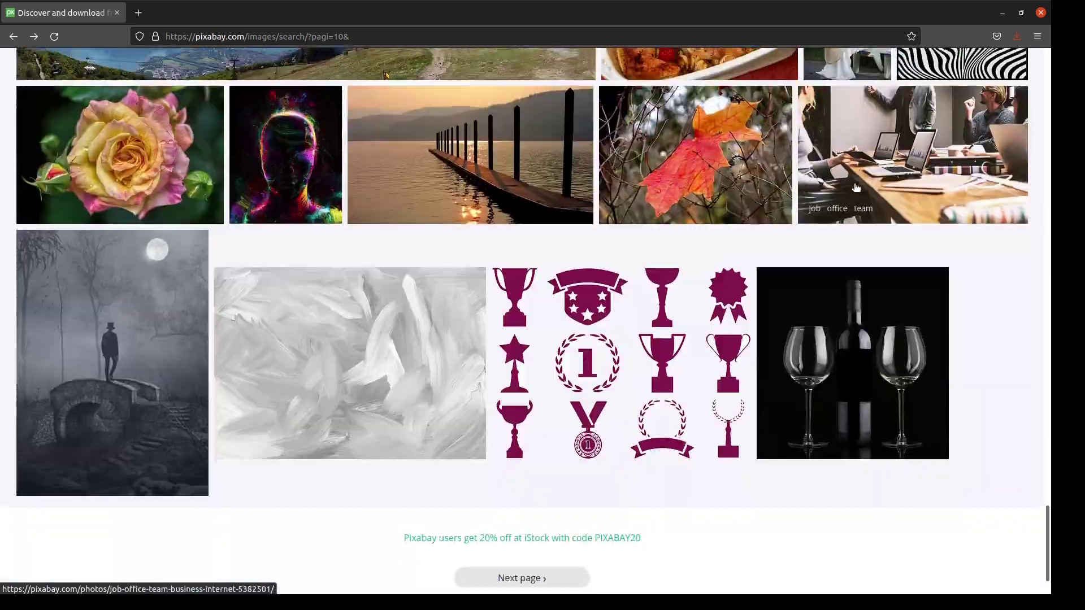
# Open the yellow and pink rose photo and request its free download as a 1920×1279 JPG
pyautogui.scroll(3, 159, 325)
pyautogui.click(160, 325)
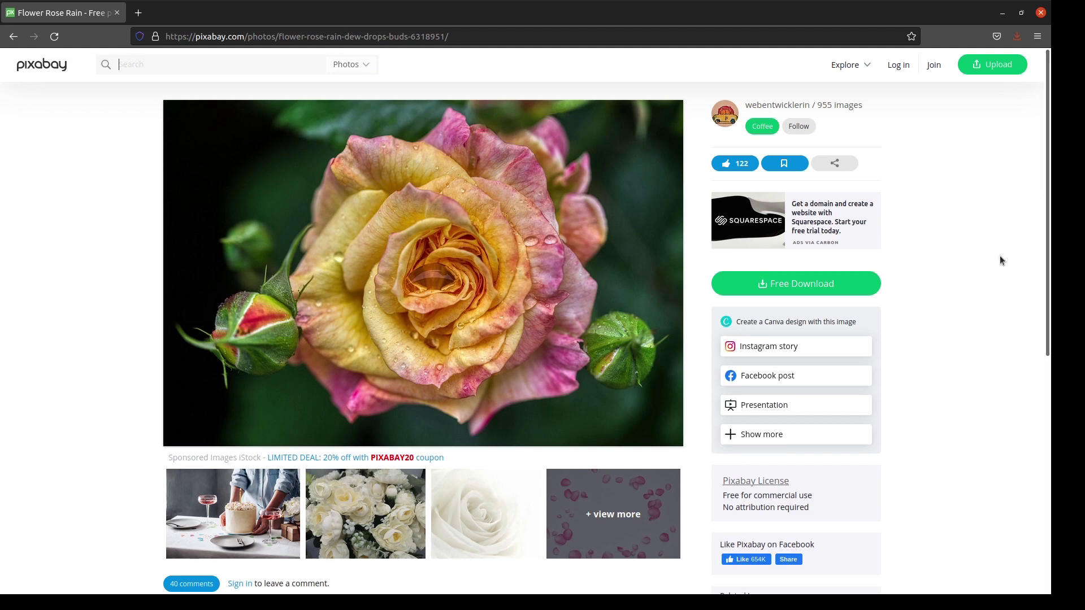
pyautogui.click(775, 284)
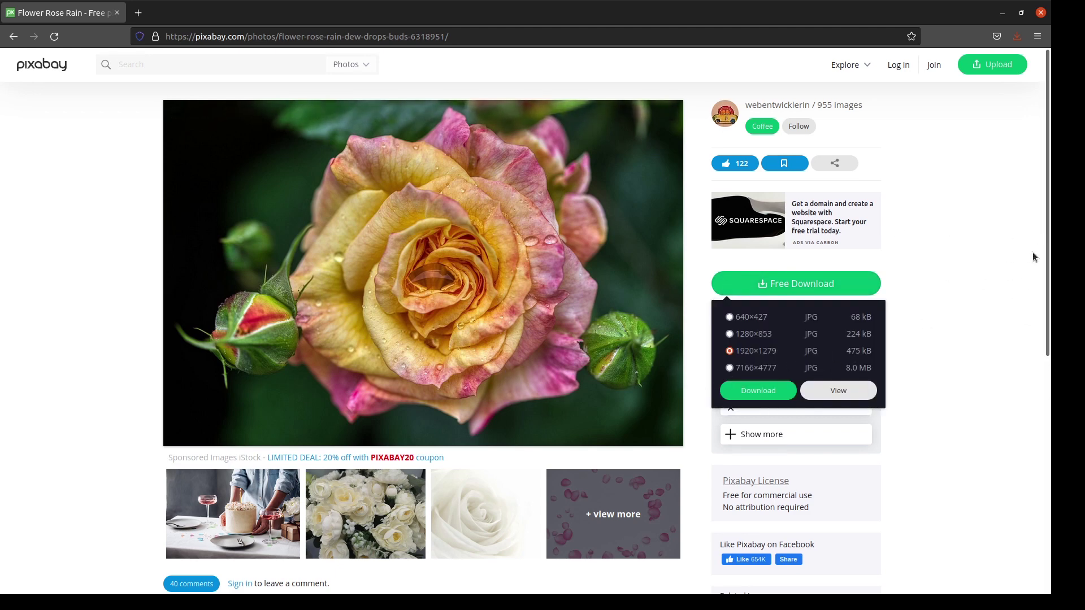
pyautogui.click(730, 317)
pyautogui.click(729, 351)
pyautogui.click(760, 392)
# Complete the captcha by selecting the traffic light squares and download the rose photo
pyautogui.click(447, 336)
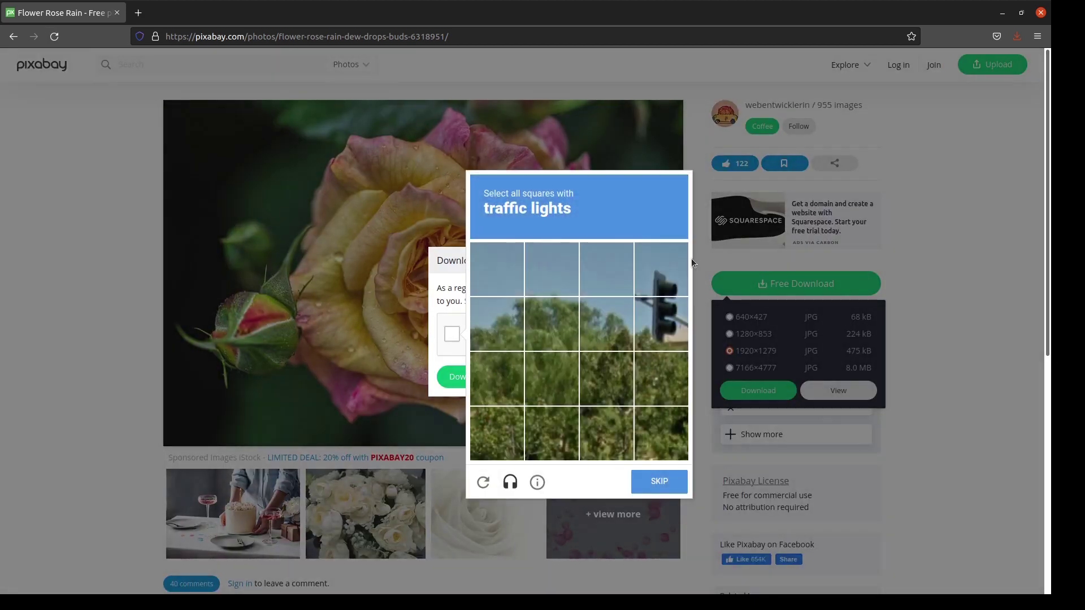
pyautogui.click(664, 282)
pyautogui.click(663, 319)
pyautogui.click(677, 487)
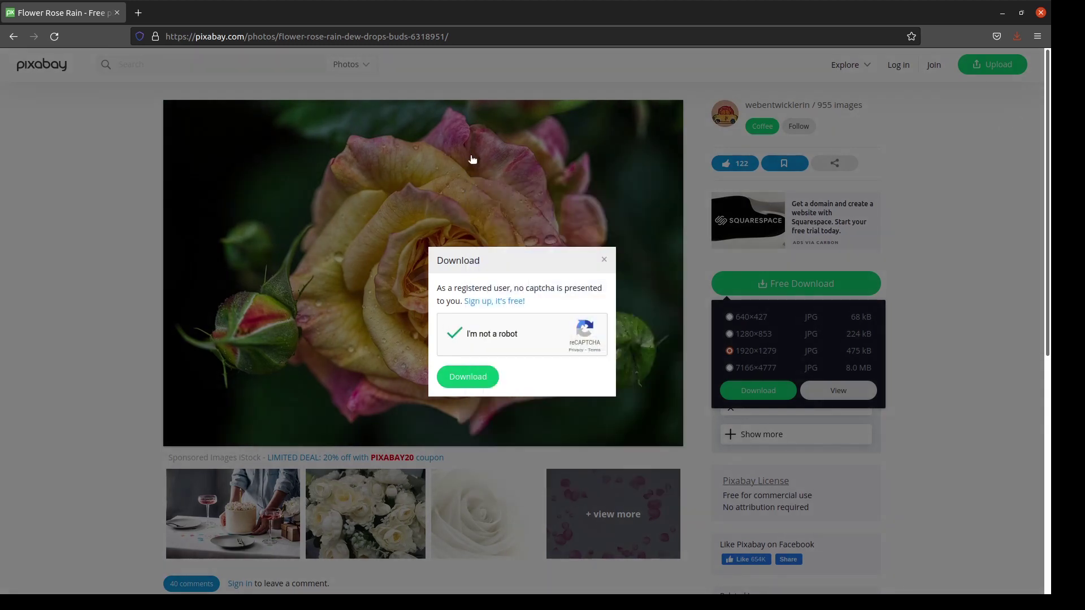
pyautogui.click(474, 377)
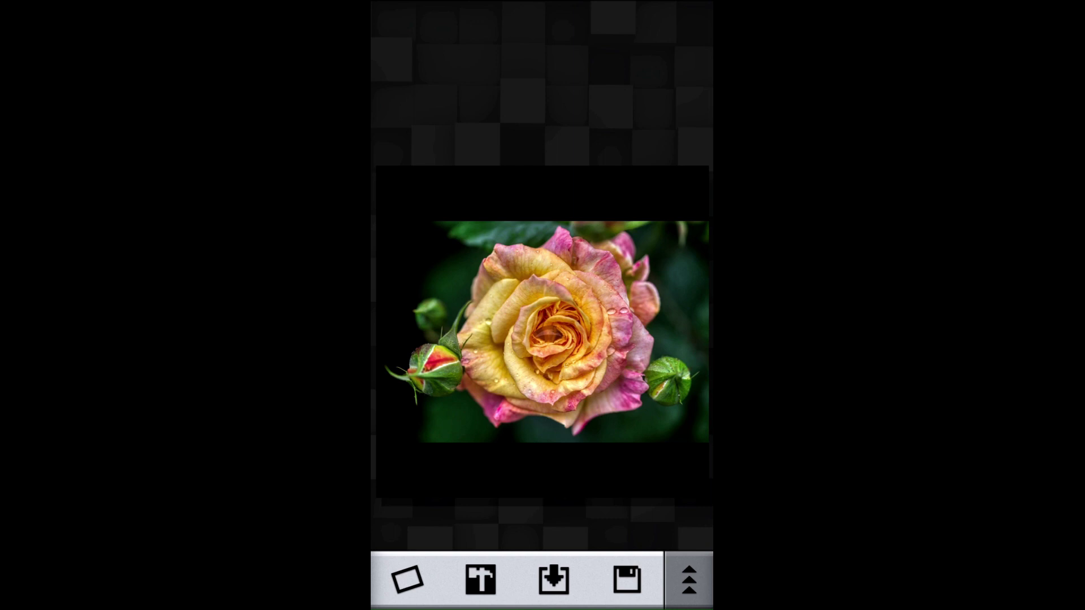
# In the mobile glitch editor, view the quality, sound, music and tutorial options and close them
pyautogui.click(689, 580)
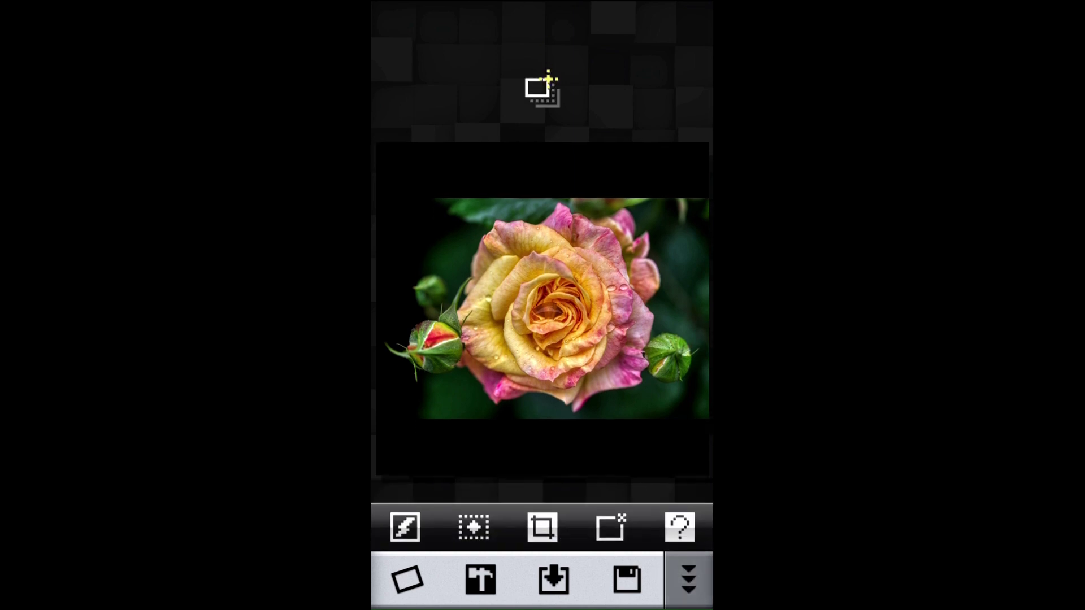
pyautogui.click(679, 527)
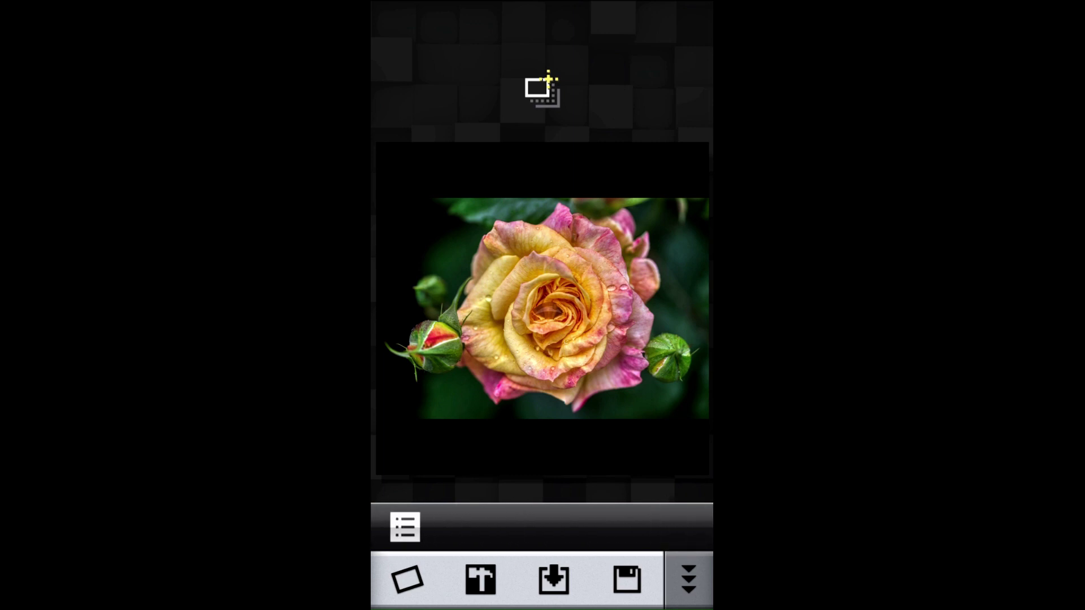
pyautogui.click(404, 527)
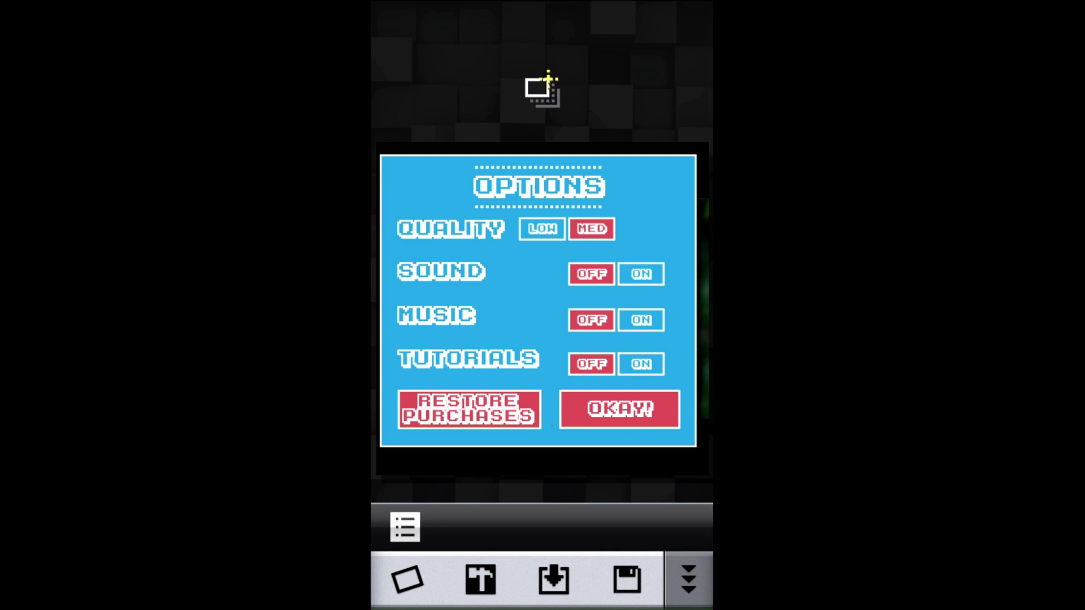
pyautogui.press('Escape')
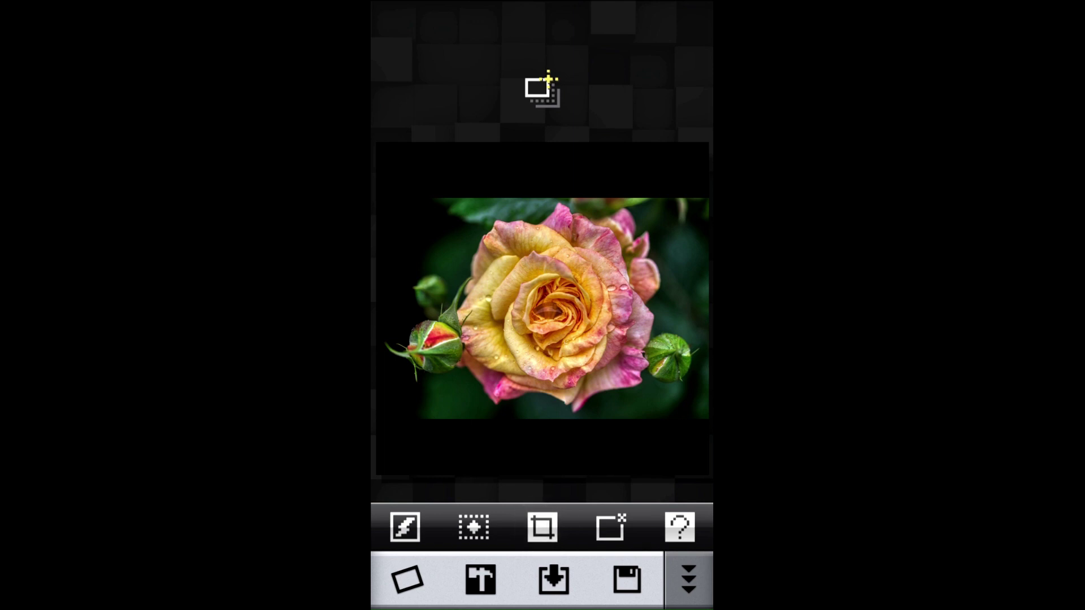
# Apply the single-point glitch tool at several spots on the rose photo
pyautogui.click(404, 527)
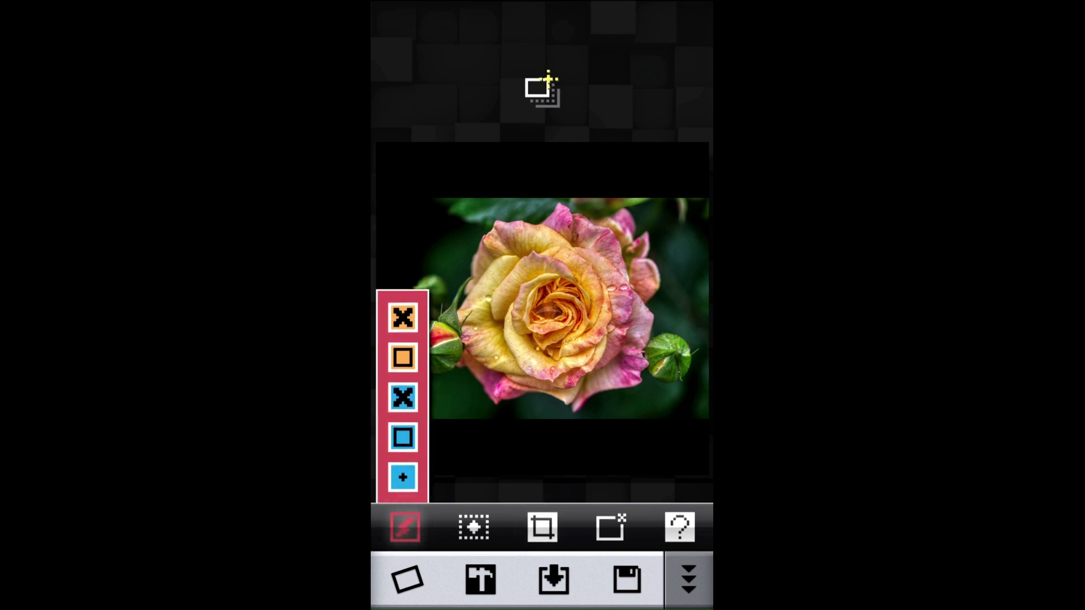
pyautogui.click(402, 477)
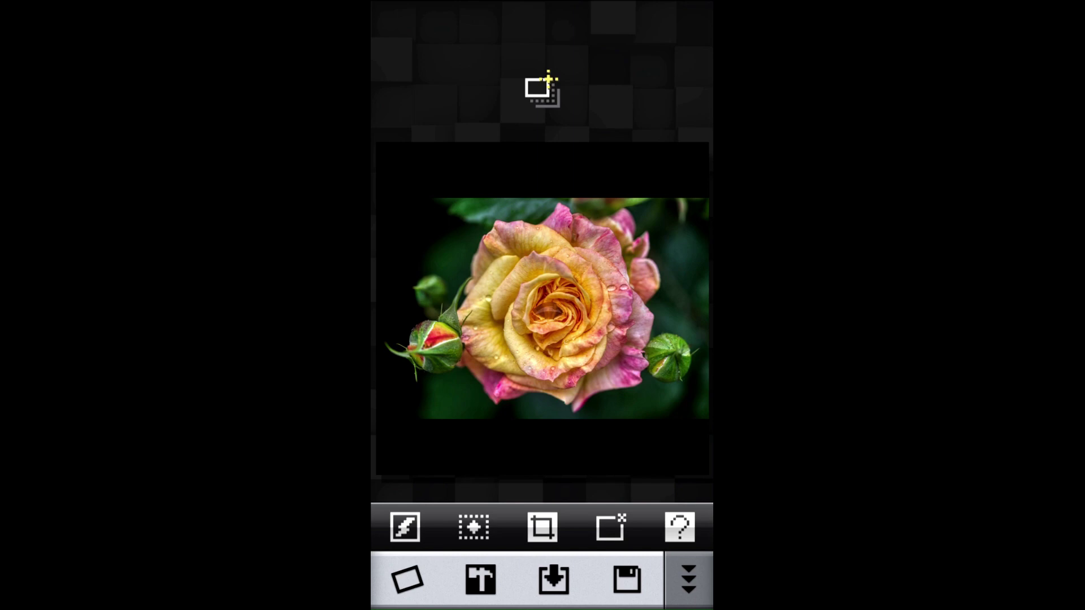
pyautogui.click(621, 246)
pyautogui.click(534, 328)
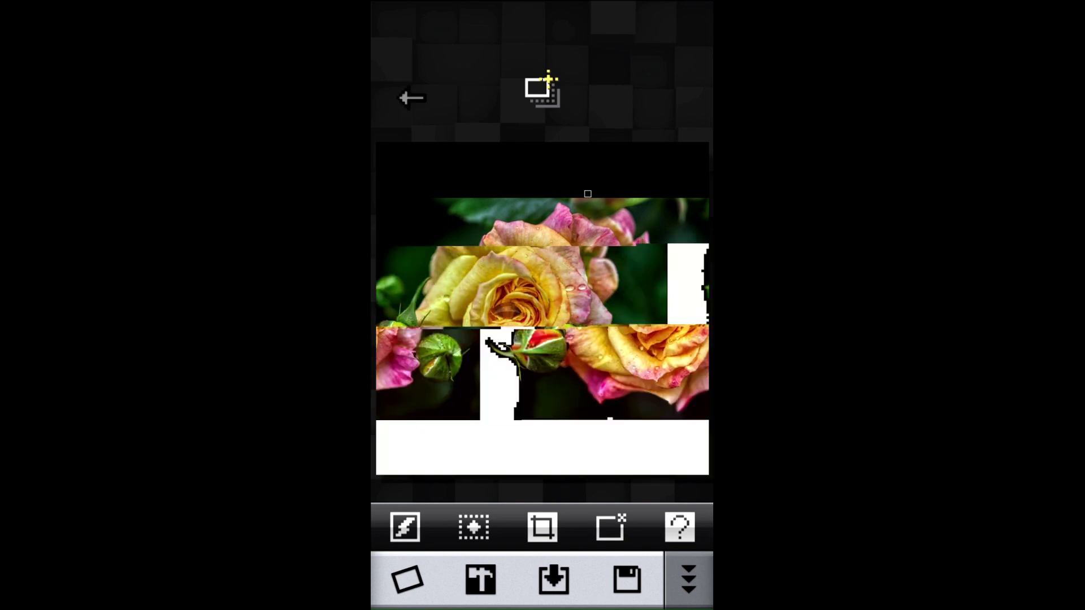
pyautogui.click(588, 194)
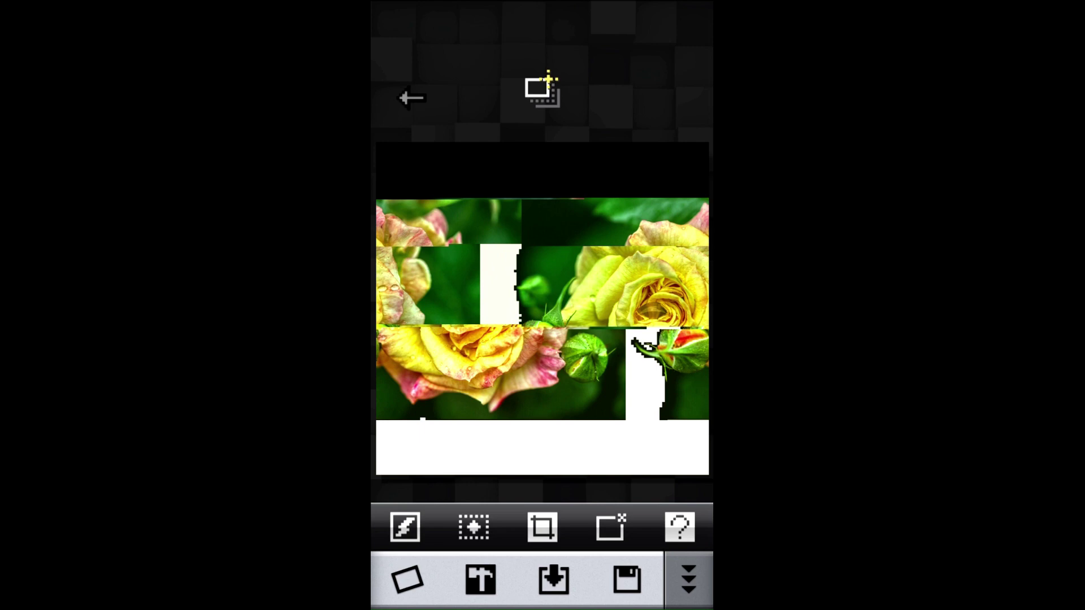
# Undo all the glitches applied to the rose photo
pyautogui.click(411, 98)
pyautogui.click(411, 97)
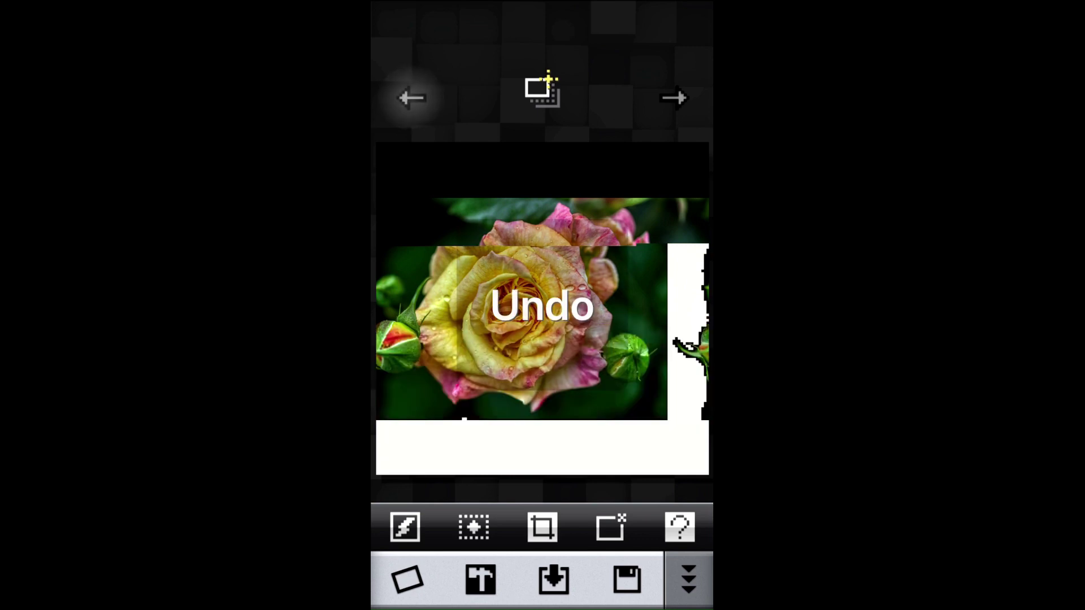
pyautogui.click(411, 97)
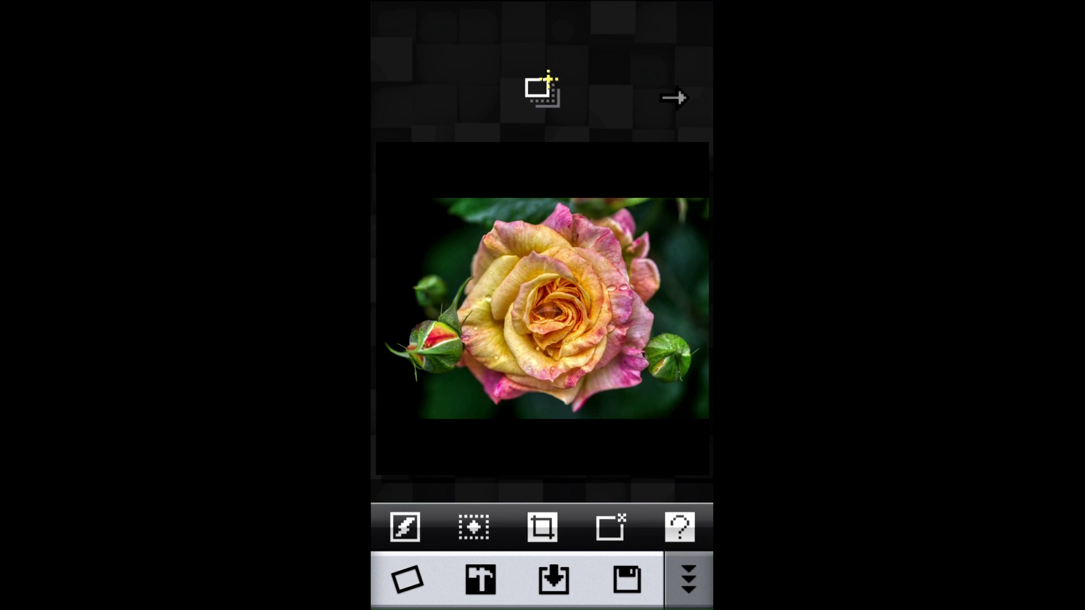
# Rotate the rose photo counterclockwise by four quarter turns, back to its original orientation
pyautogui.click(407, 579)
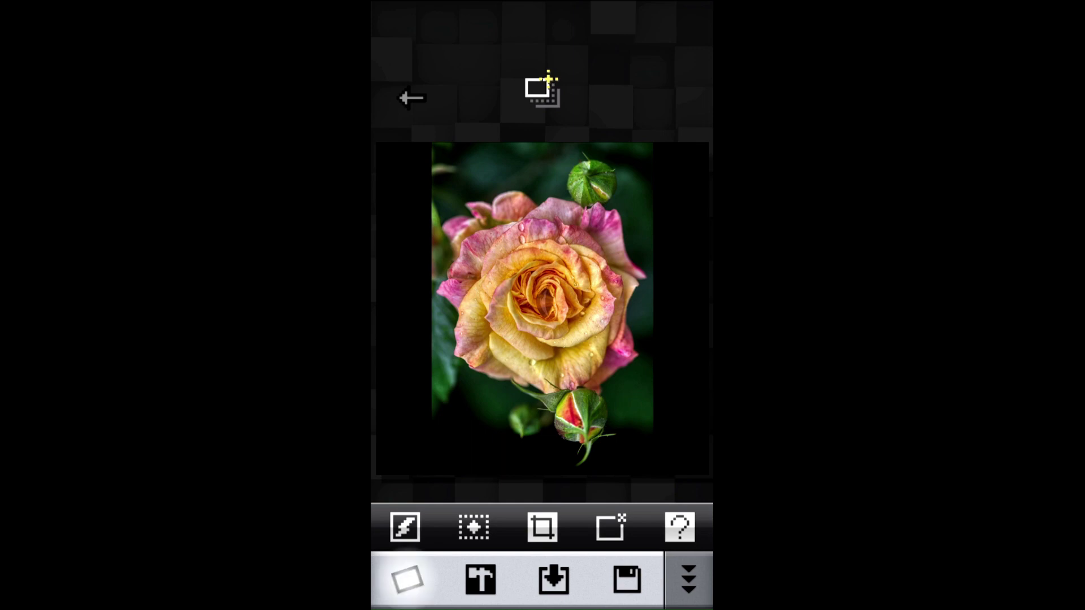
pyautogui.click(406, 579)
pyautogui.click(407, 579)
pyautogui.click(406, 580)
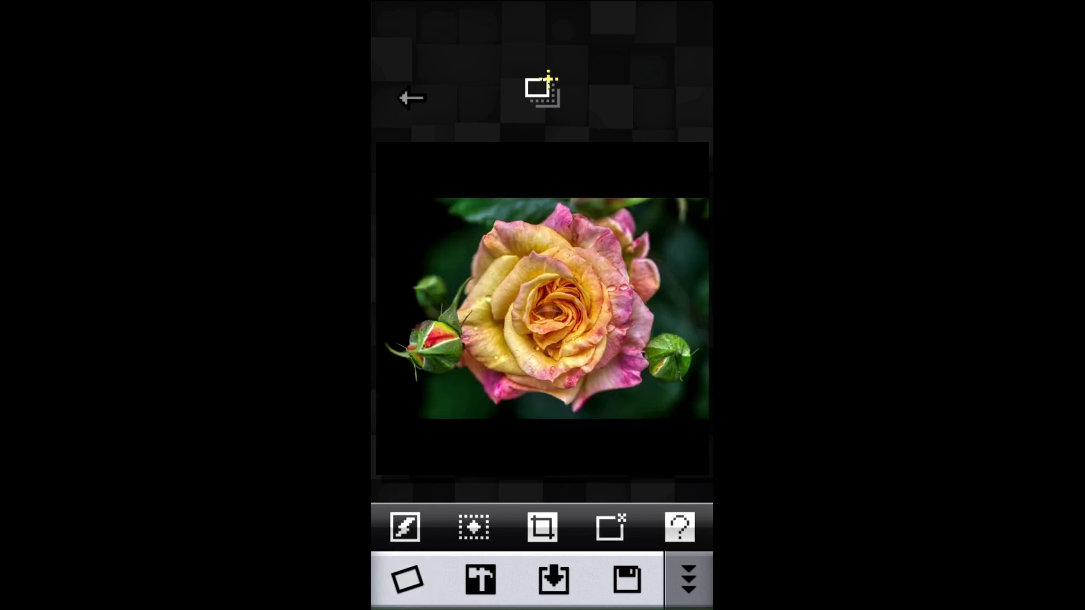
# Try the Outline effect twice on the rose photo and undo both applications
pyautogui.click(481, 579)
pyautogui.click(478, 410)
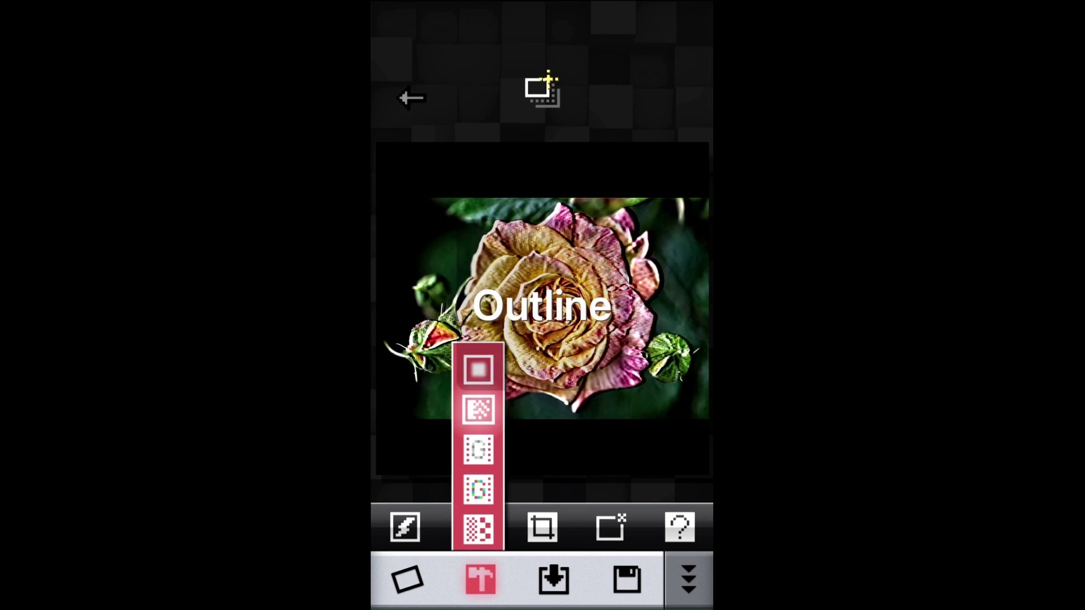
pyautogui.click(478, 409)
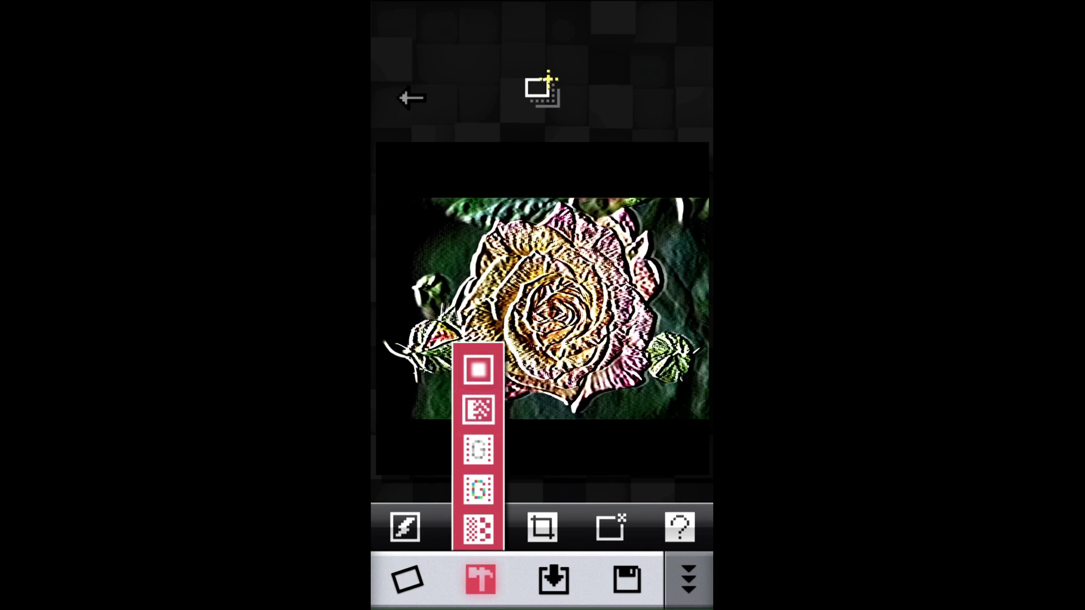
pyautogui.click(411, 98)
pyautogui.click(411, 98)
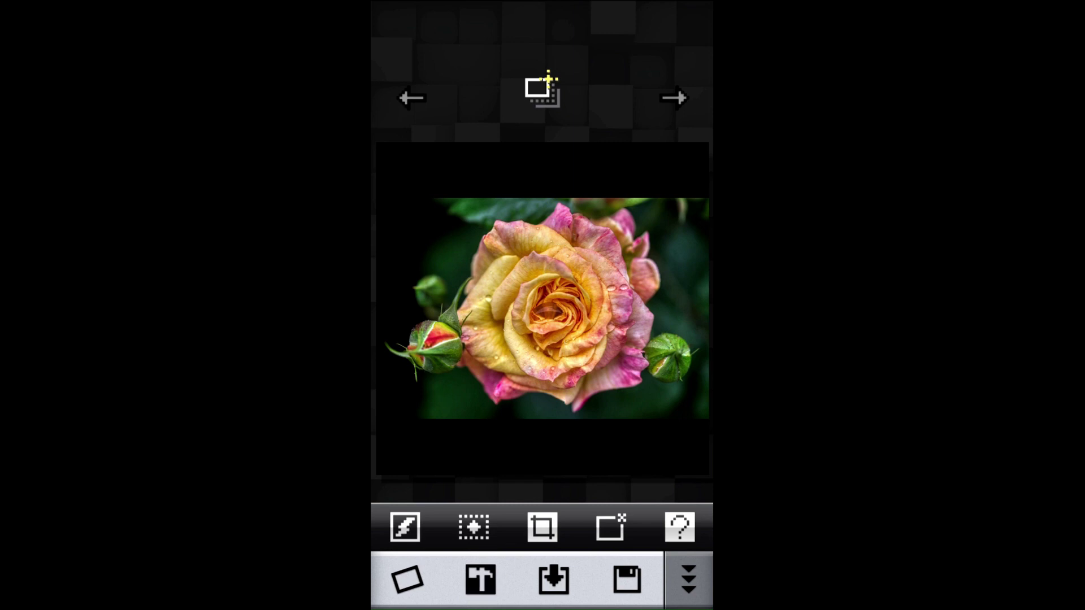
# Set up a layered composition of the rose photo and choose the image for its top layer
pyautogui.click(543, 90)
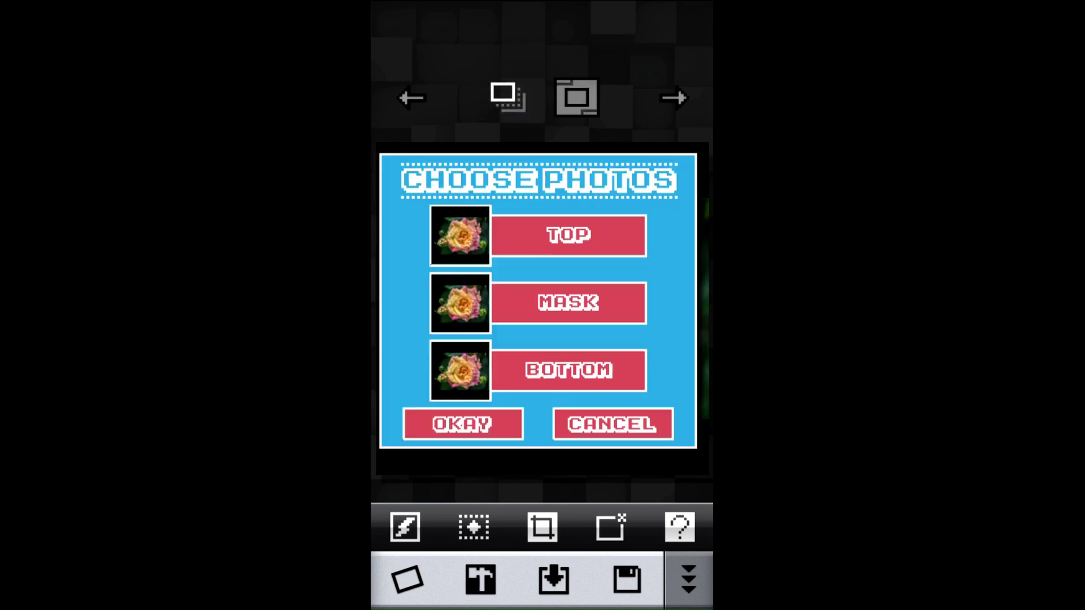
pyautogui.click(568, 235)
pyautogui.click(612, 304)
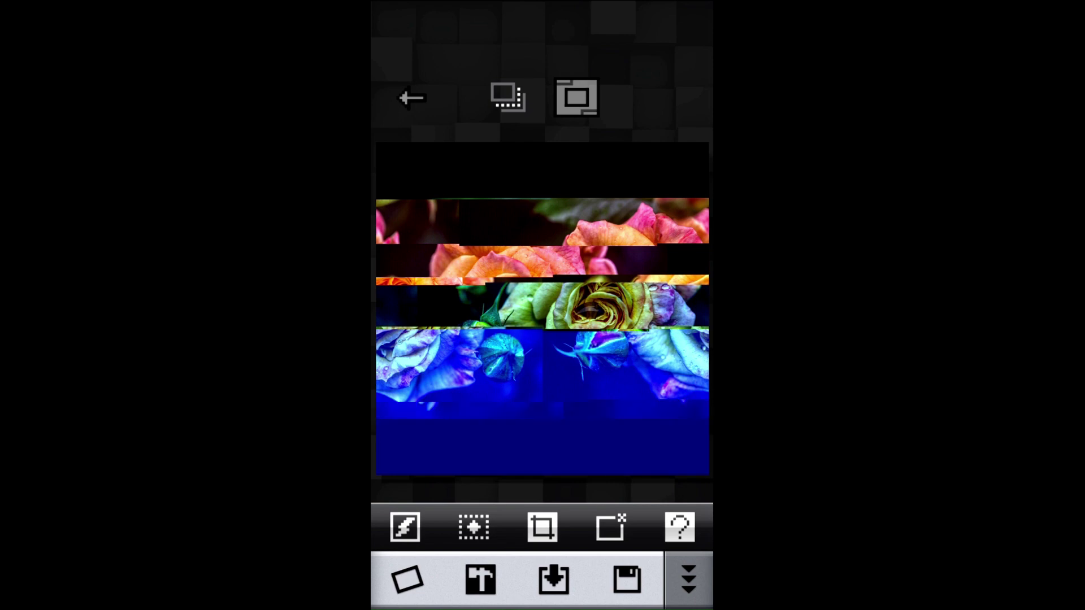
pyautogui.click(480, 579)
pyautogui.click(480, 579)
pyautogui.click(627, 580)
pyautogui.click(610, 527)
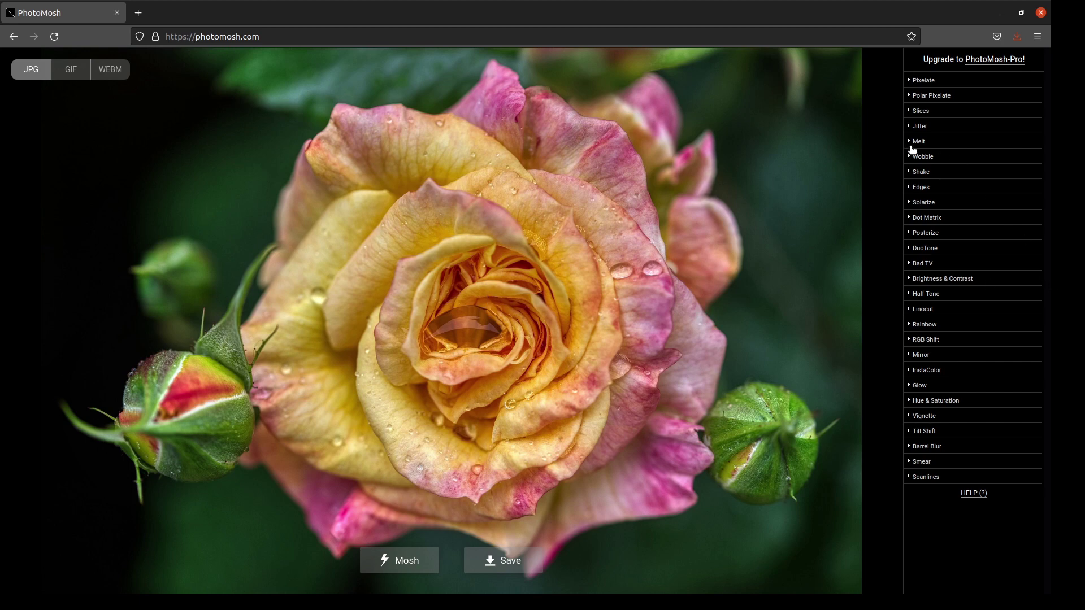
# In PhotoMosh, turn on the Posterize effect for the rose photo and set its levels to 4.2
pyautogui.click(917, 233)
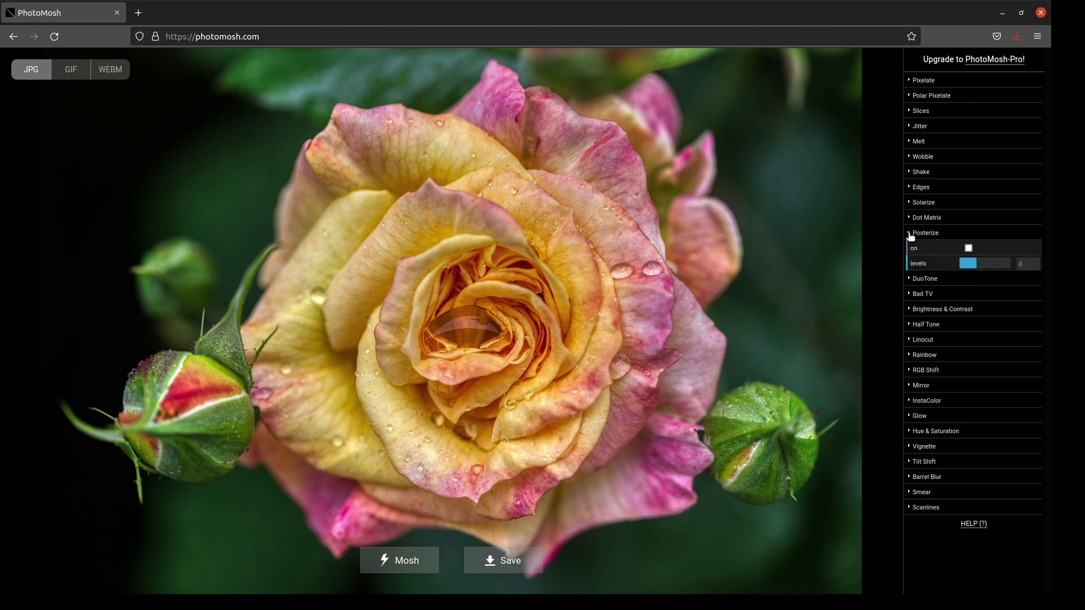
pyautogui.click(968, 248)
pyautogui.moveTo(976, 263)
pyautogui.mouseDown()
pyautogui.moveTo(993, 264)
pyautogui.moveTo(969, 267)
pyautogui.moveTo(978, 265)
pyautogui.mouseUp()
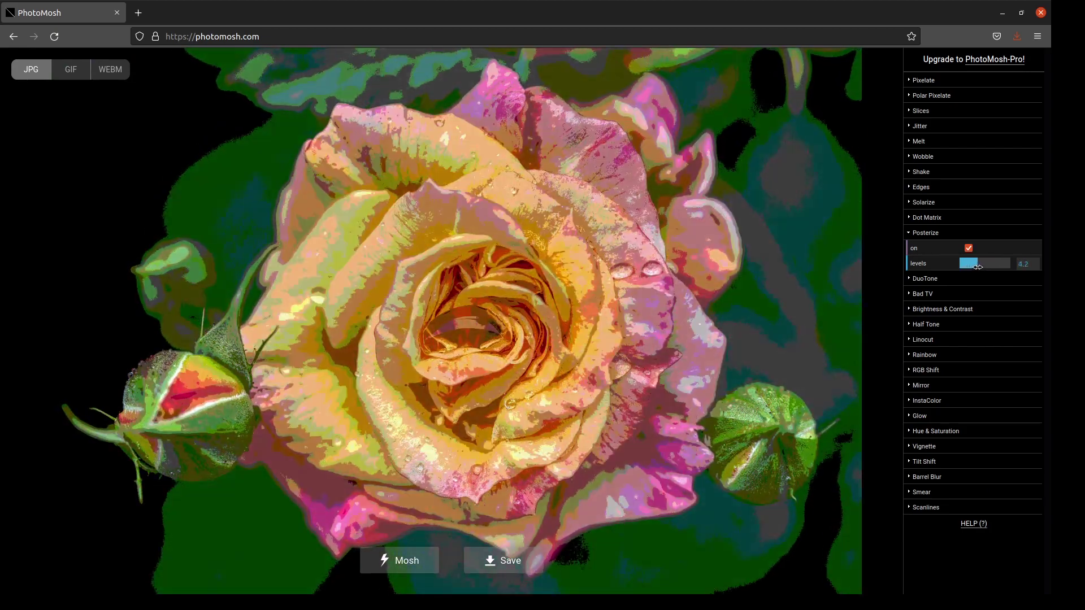
# Replace the Posterize effect on the rose photo with the Rainbow effect, with amount 0.48 and offset 1.75
pyautogui.click(969, 249)
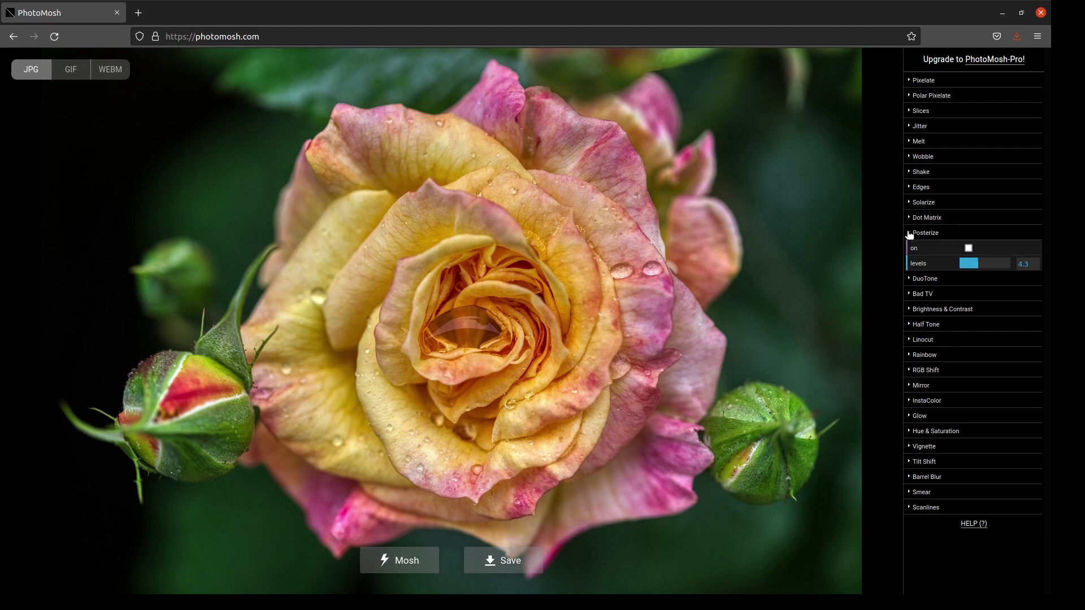
pyautogui.click(909, 233)
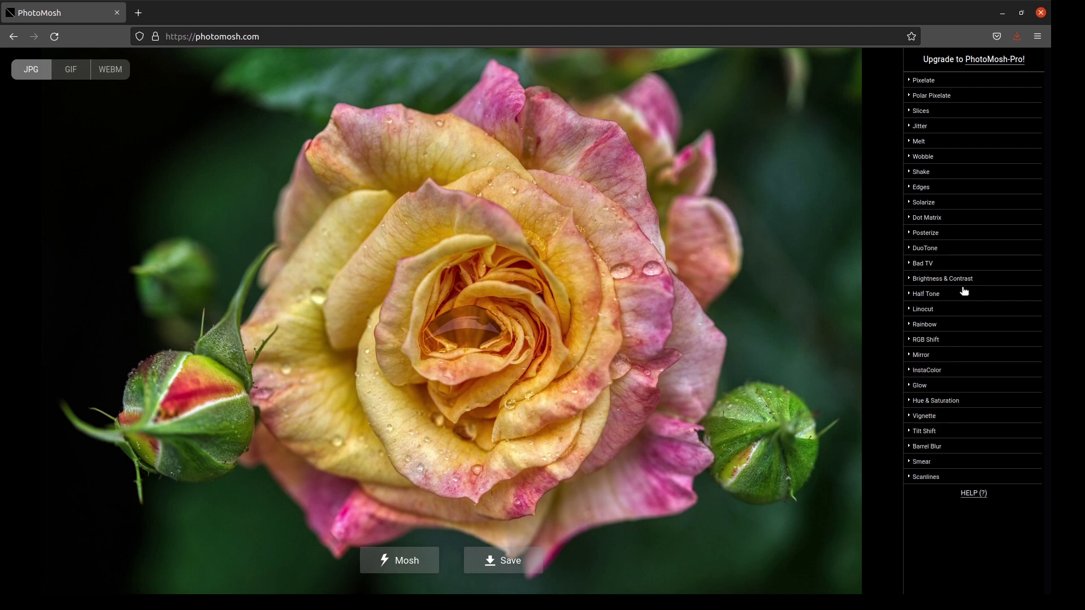
pyautogui.click(909, 324)
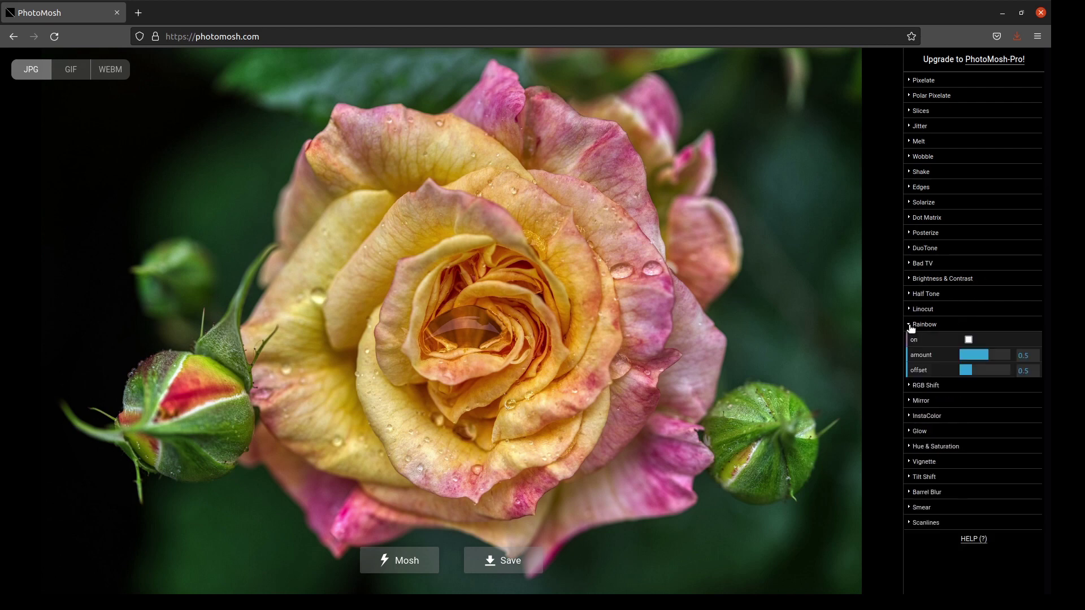
pyautogui.click(968, 340)
pyautogui.moveTo(984, 356); pyautogui.dragTo(1004, 371)
pyautogui.click(985, 374)
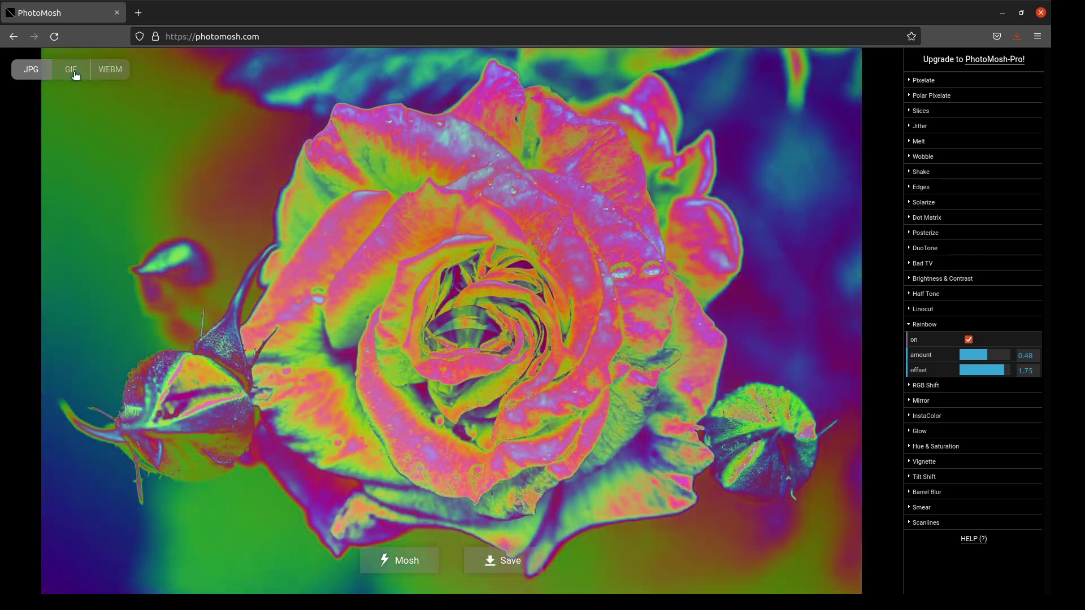
# Preview the rainbow rose in the GIF and WEBM output formats, returning to the JPG format
pyautogui.click(72, 69)
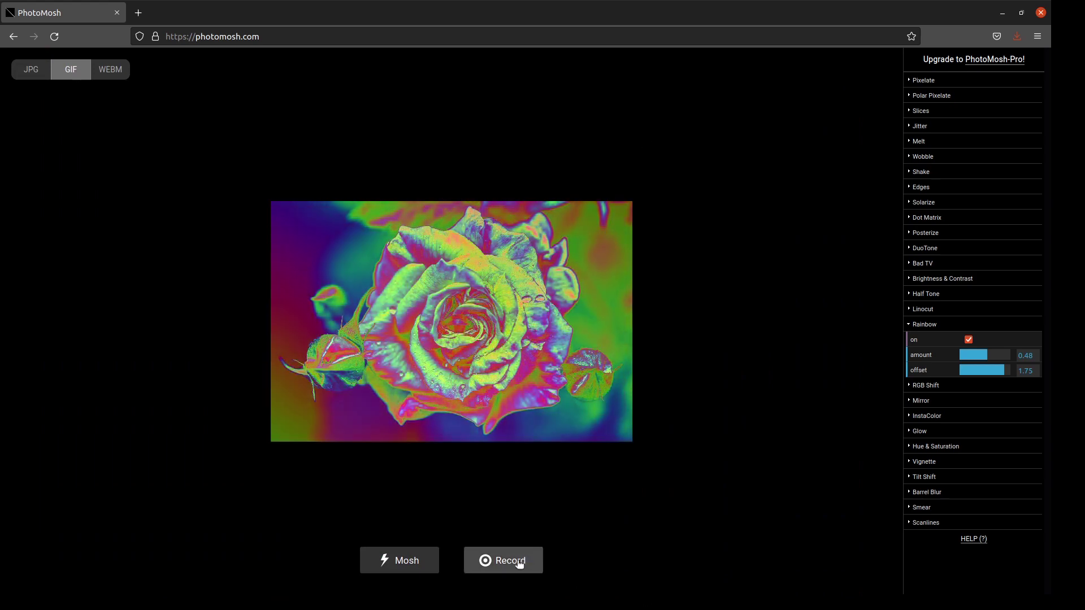
pyautogui.click(110, 69)
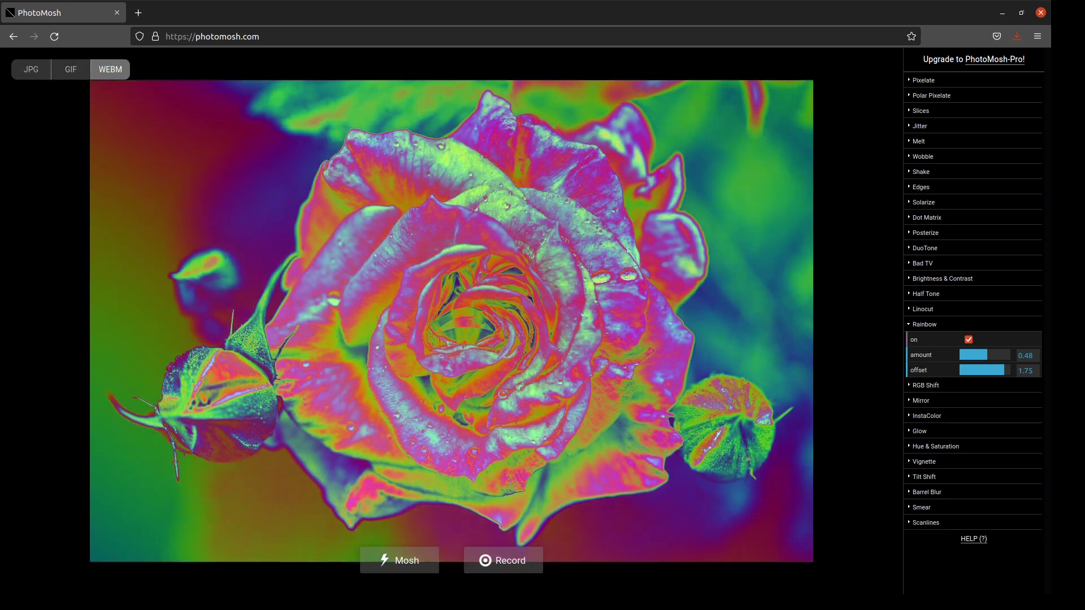
pyautogui.click(31, 69)
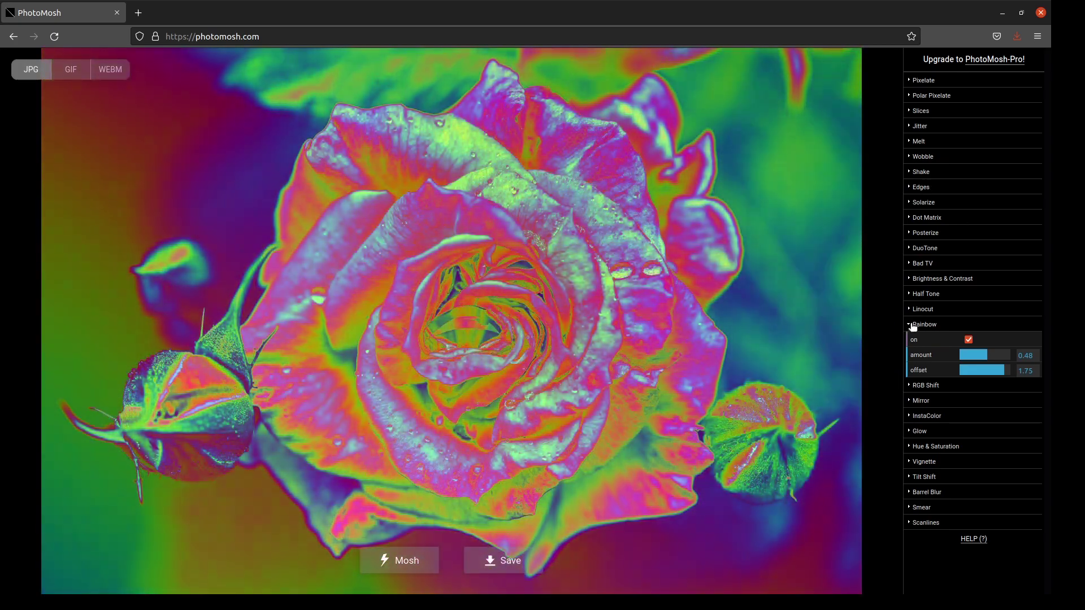
pyautogui.click(913, 326)
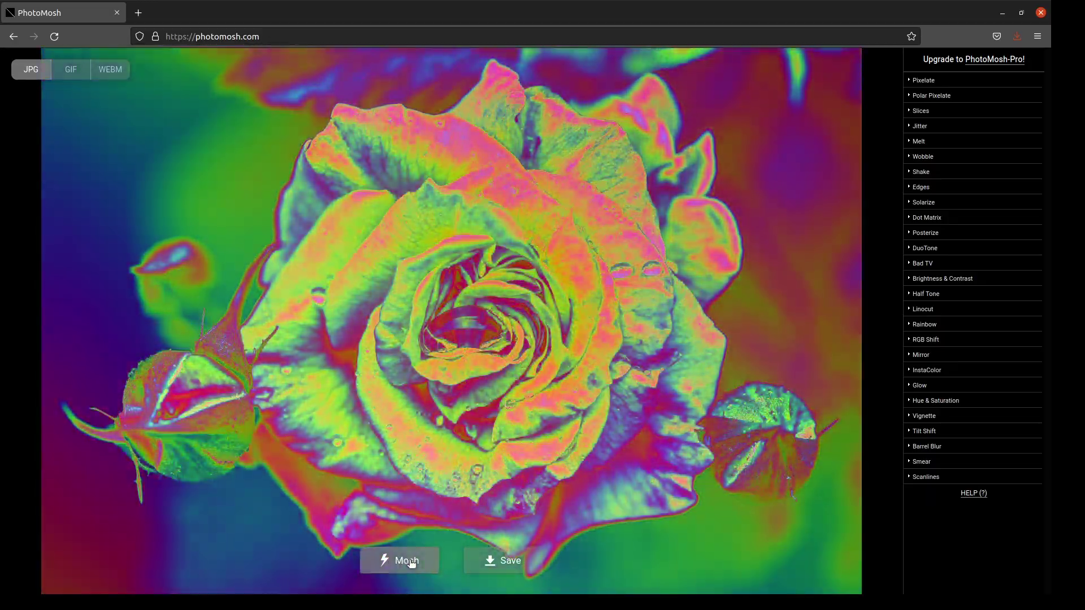
# Apply Mosh four times to generate random effect combinations on the rose photo
pyautogui.click(411, 563)
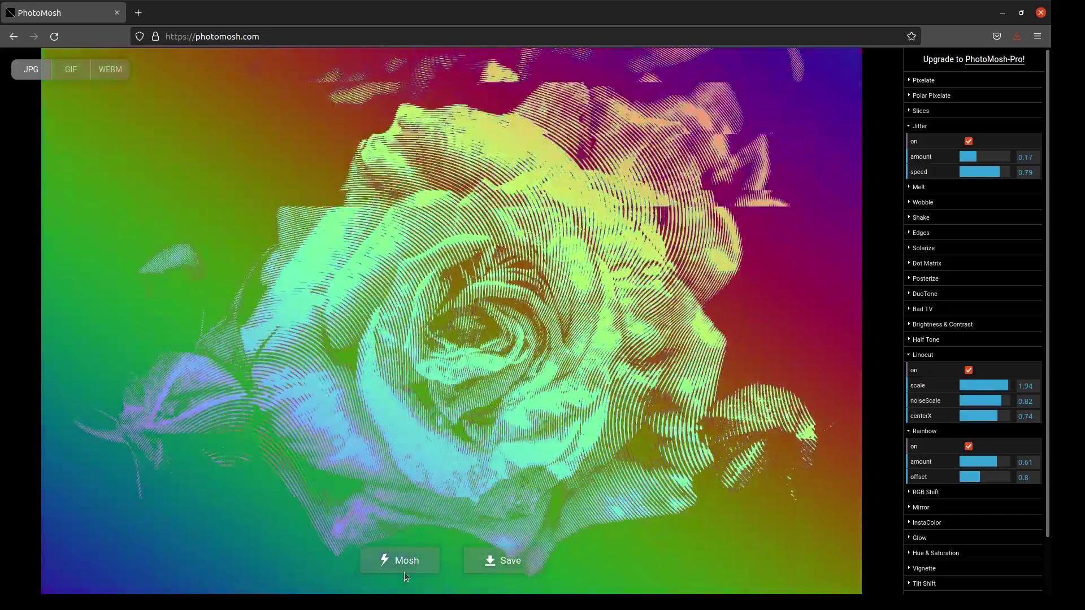
pyautogui.click(409, 560)
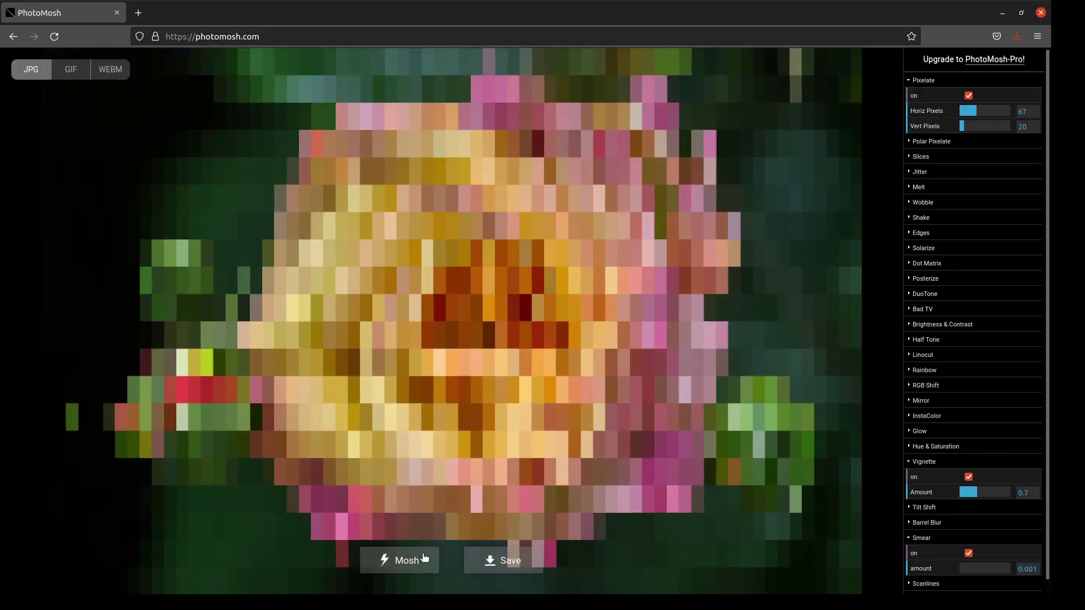
pyautogui.click(409, 560)
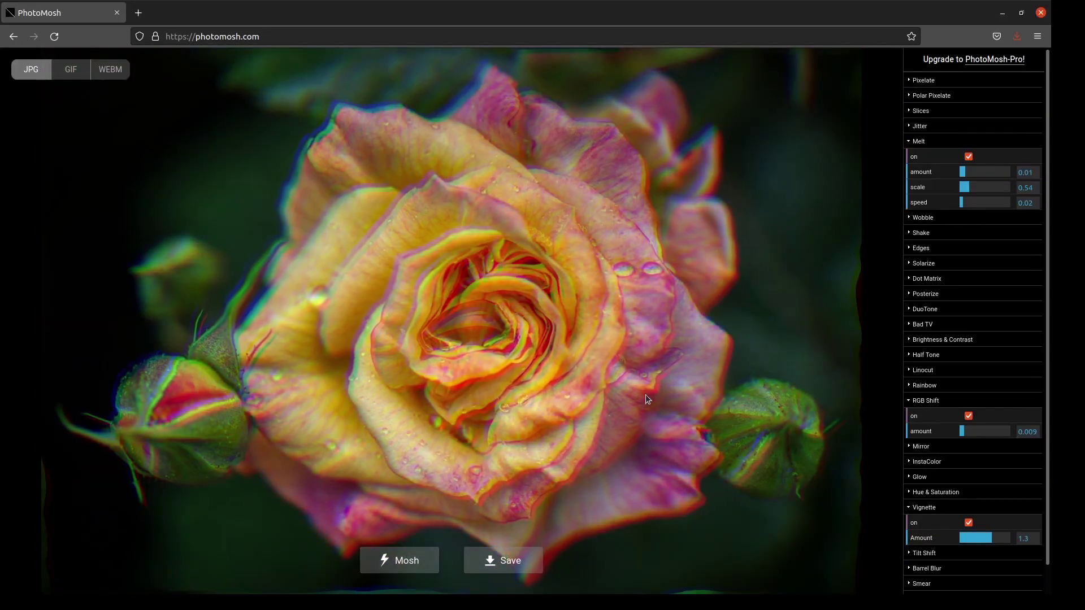
pyautogui.click(404, 560)
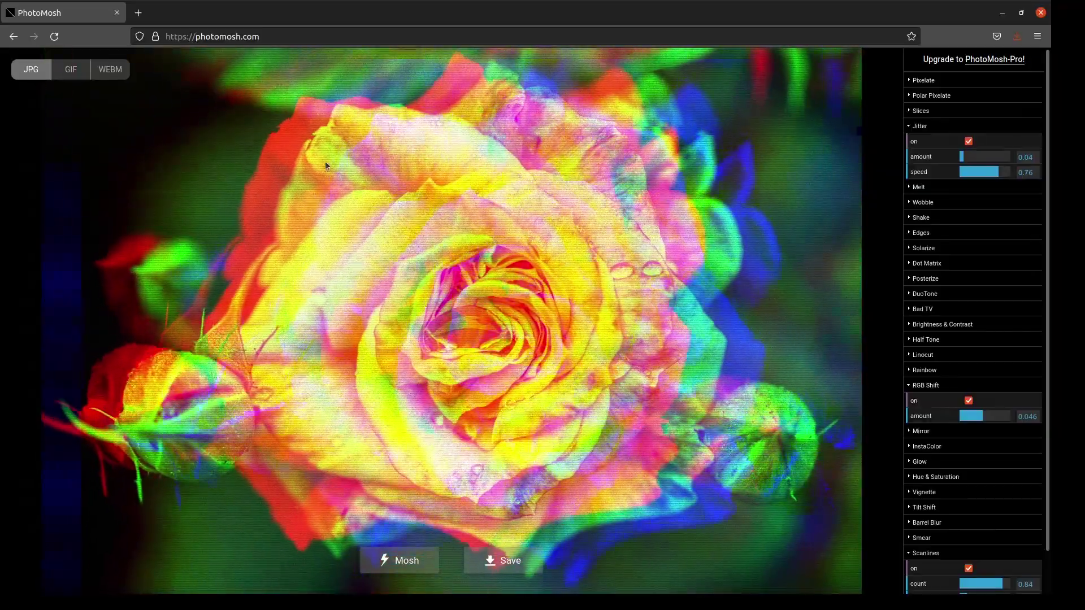
# Record the moshed rose as a GIF and reload the PhotoMosh page
pyautogui.click(71, 73)
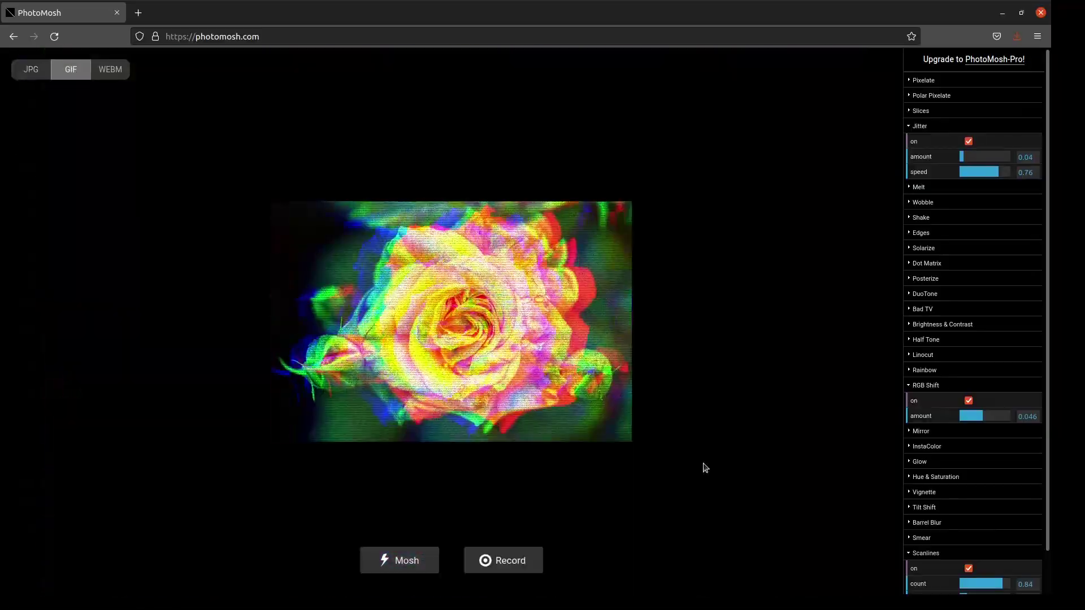
pyautogui.click(504, 563)
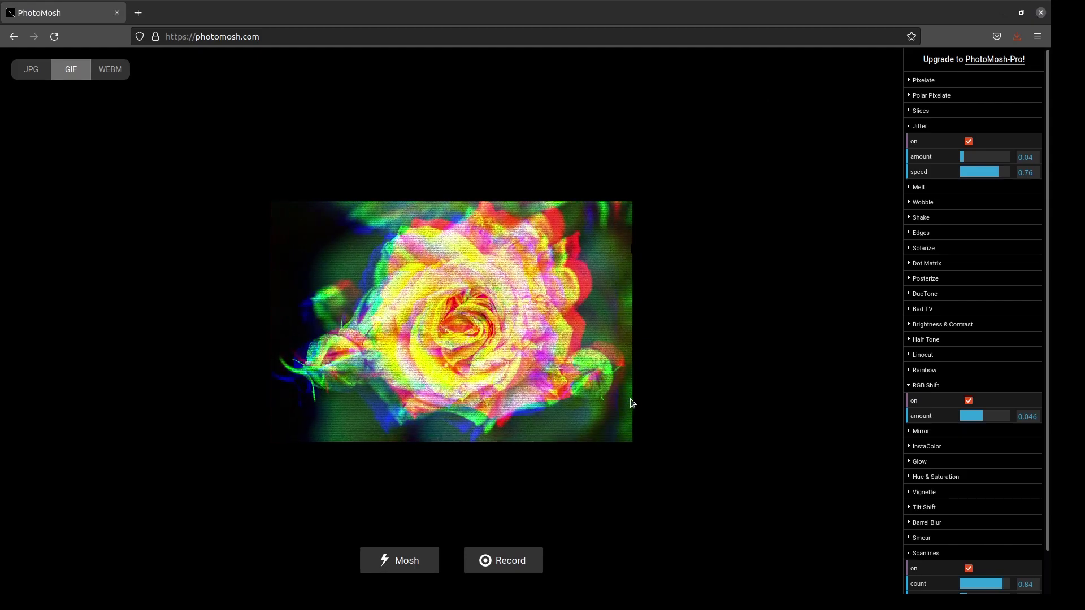
pyautogui.click(55, 37)
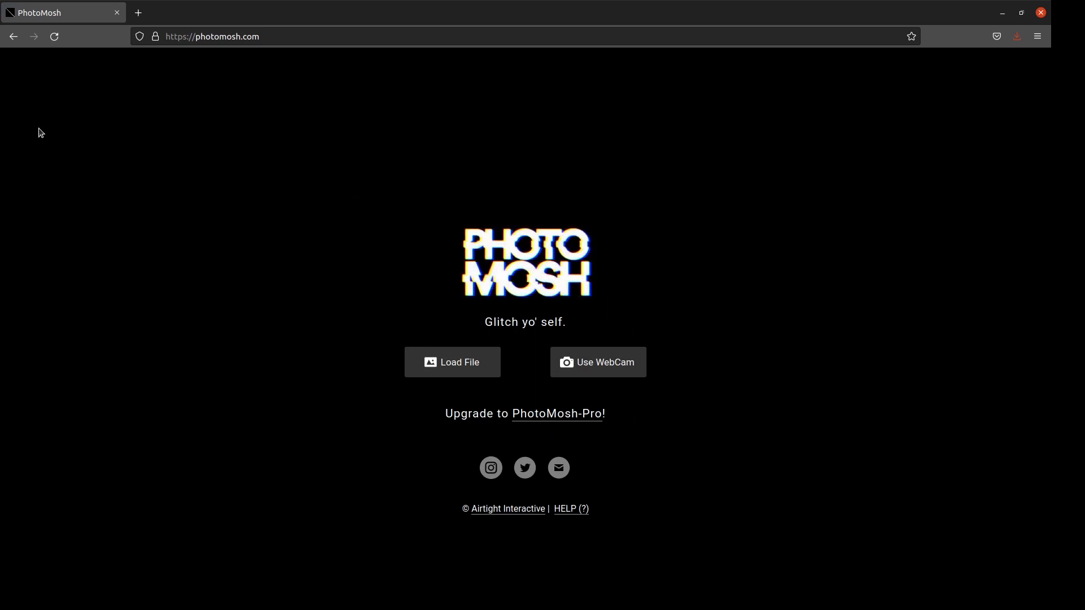
# In GIMP, export the rose photo to the Glitch_Art folder as the Windows BMP image flower-g01b5fa8ce_1920.bmp
pyautogui.hotkey('alt', 'Tab')
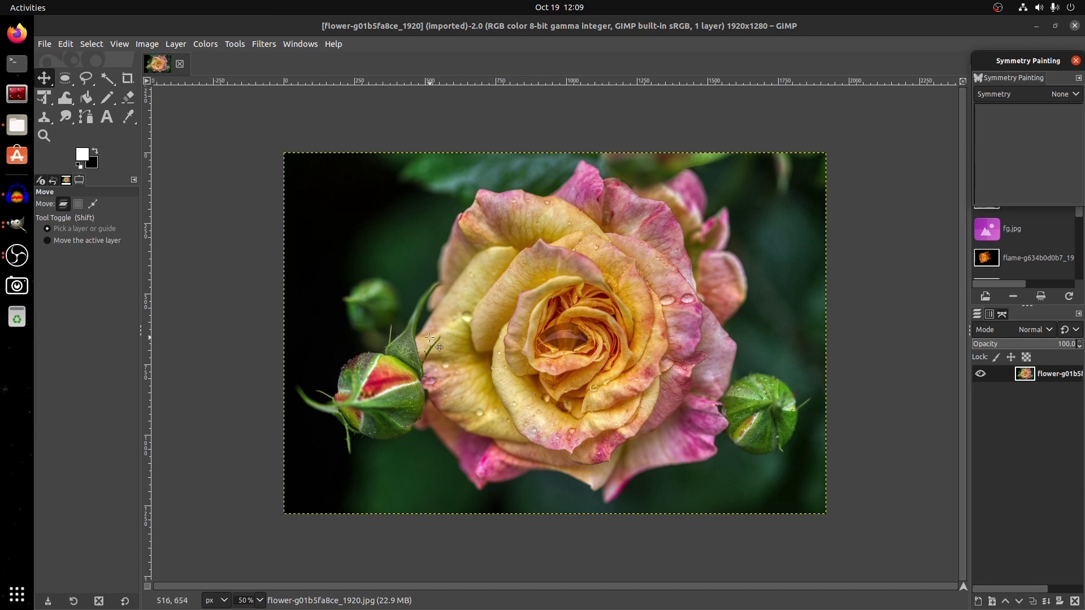
pyautogui.click(46, 44)
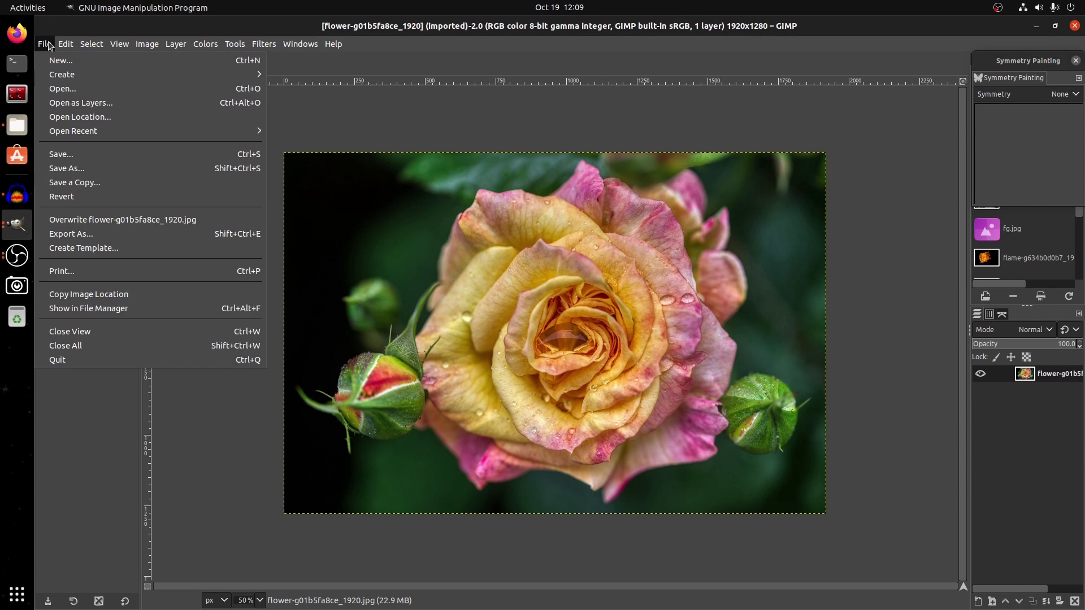
pyautogui.click(70, 233)
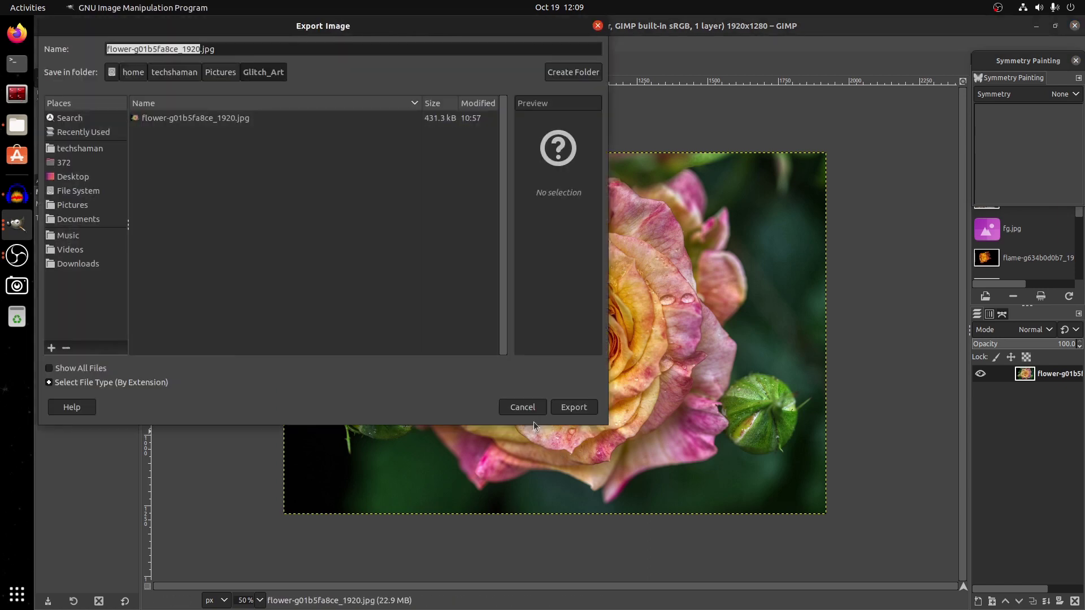
pyautogui.click(53, 383)
pyautogui.scroll(-10, 567, 304)
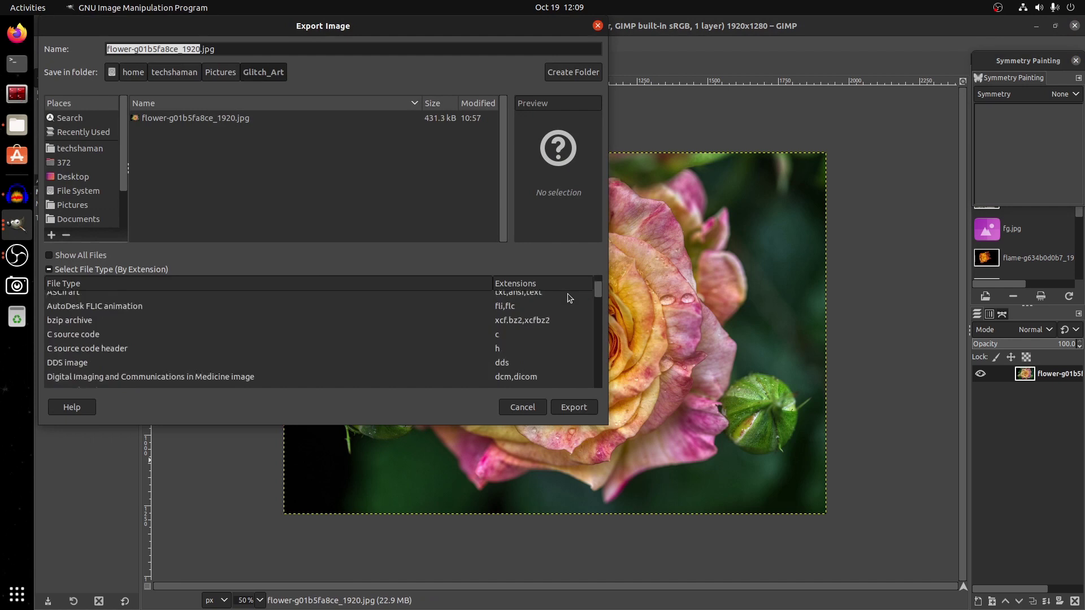
pyautogui.scroll(-3, 568, 304)
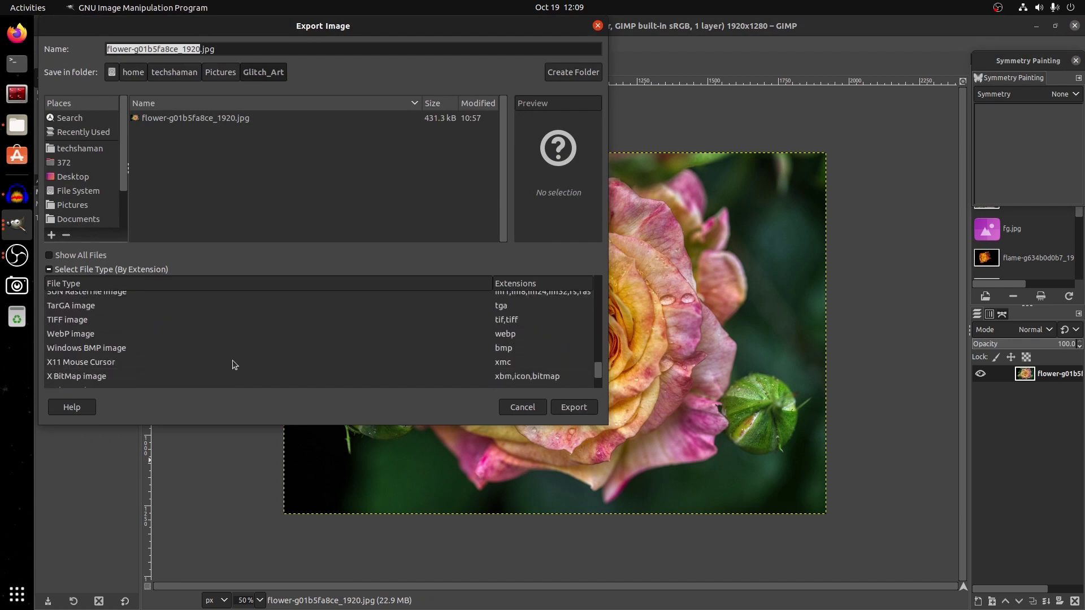
pyautogui.click(120, 354)
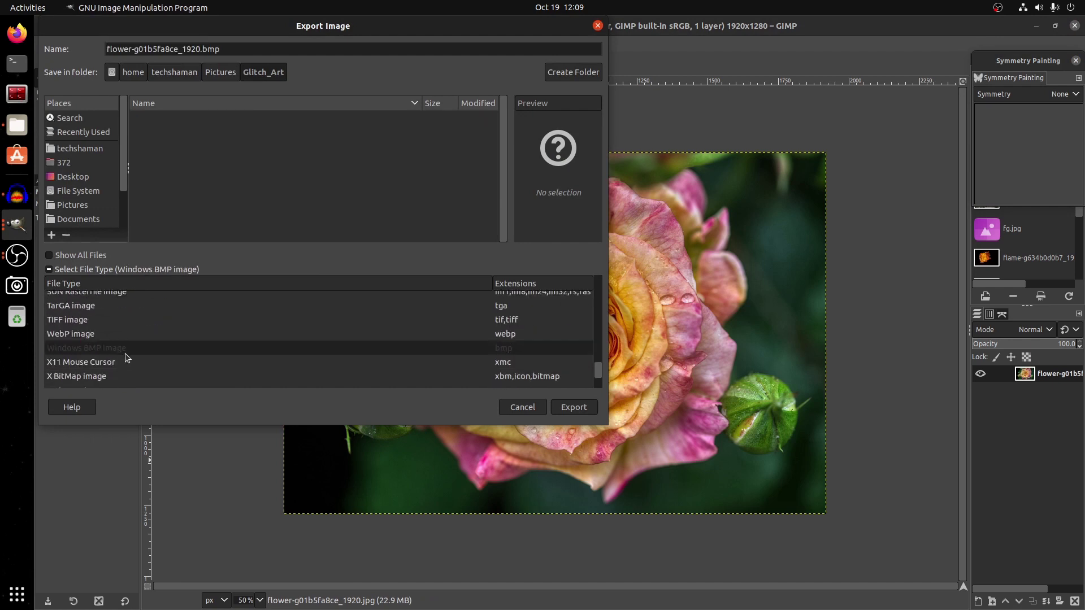
pyautogui.click(572, 409)
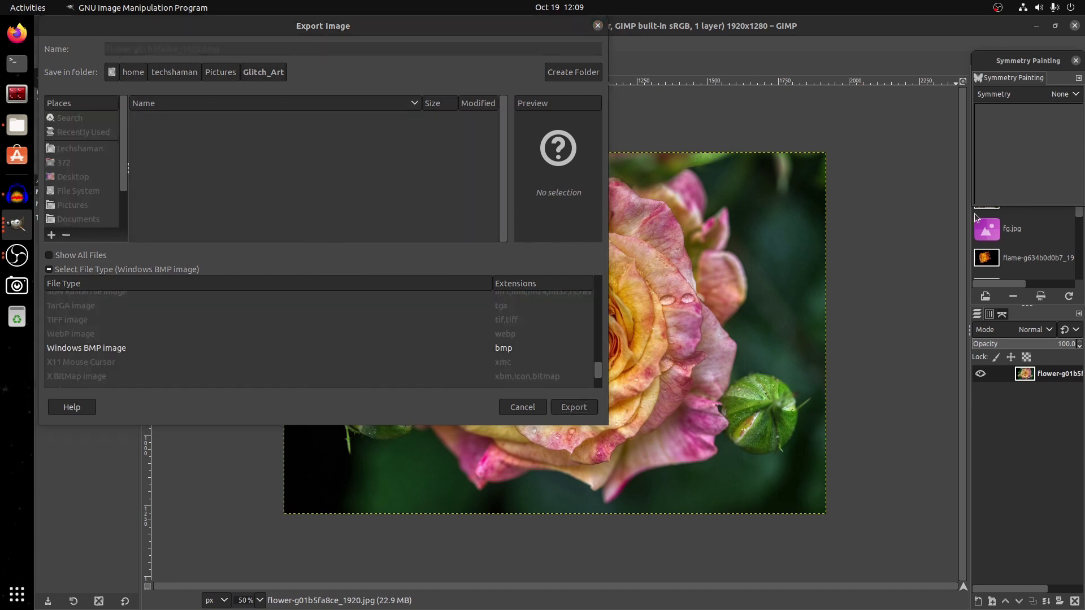
pyautogui.click(371, 210)
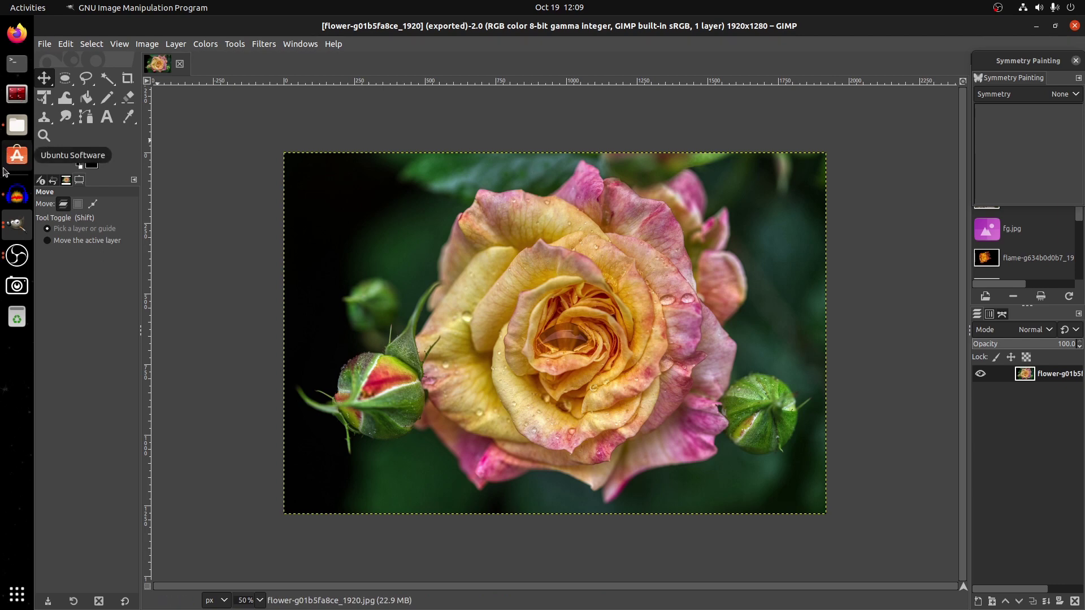
# In Audacity, choose flower-g01b5fa8ce_1920.bmp from the Glitch_Art folder for import as raw data
pyautogui.click(17, 196)
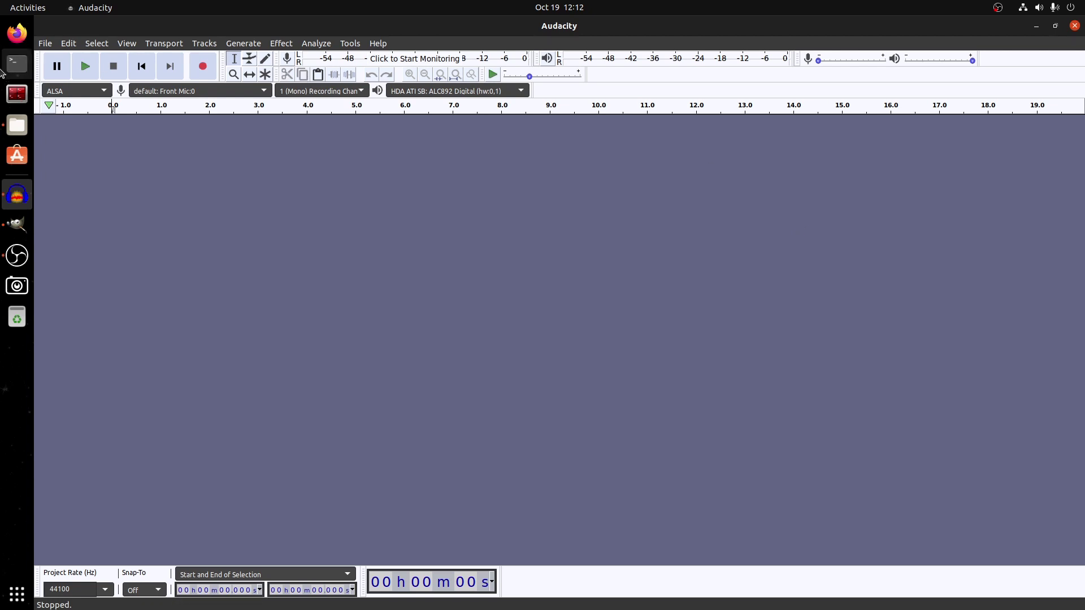
pyautogui.click(51, 46)
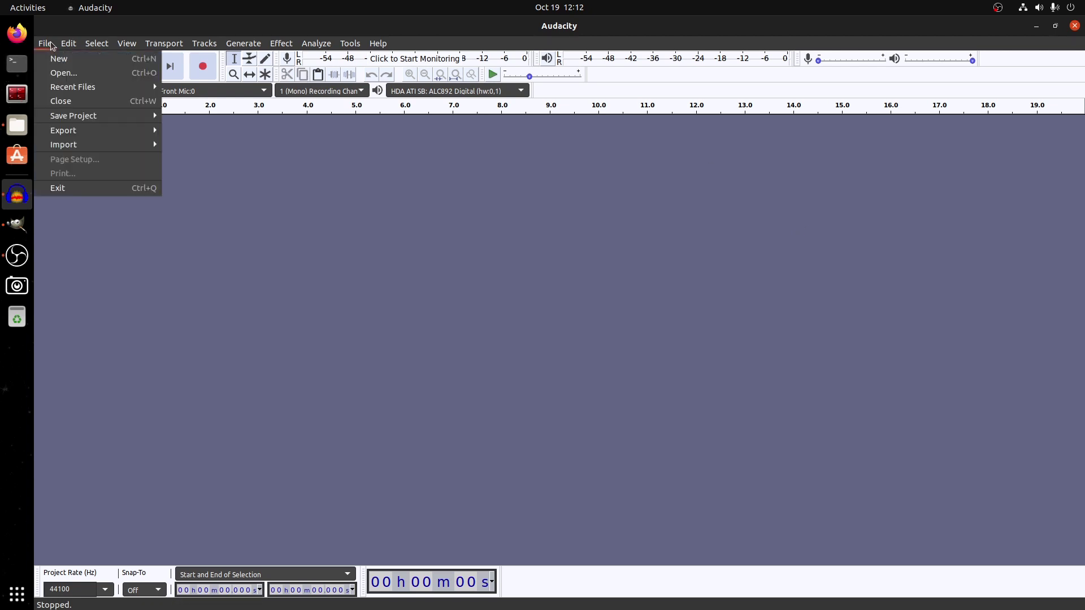
pyautogui.moveTo(95, 146)
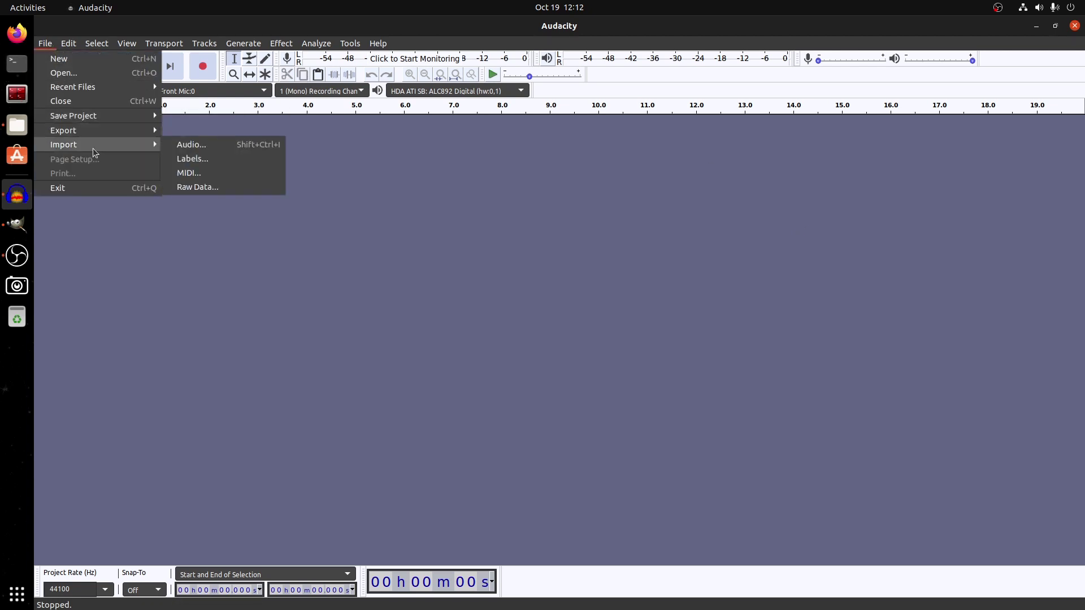
pyautogui.click(245, 187)
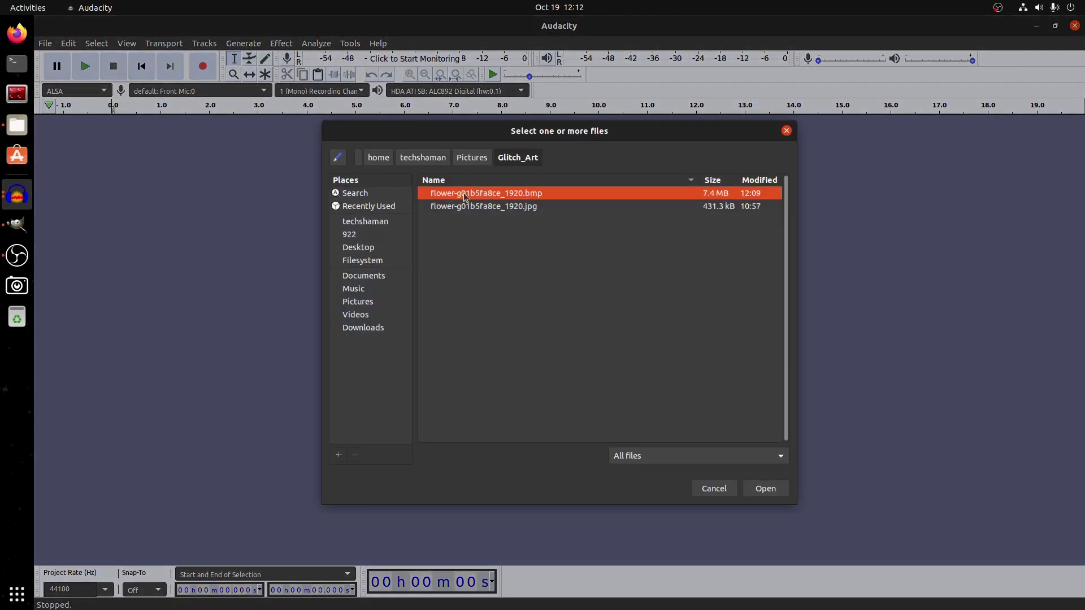
pyautogui.doubleClick(544, 194)
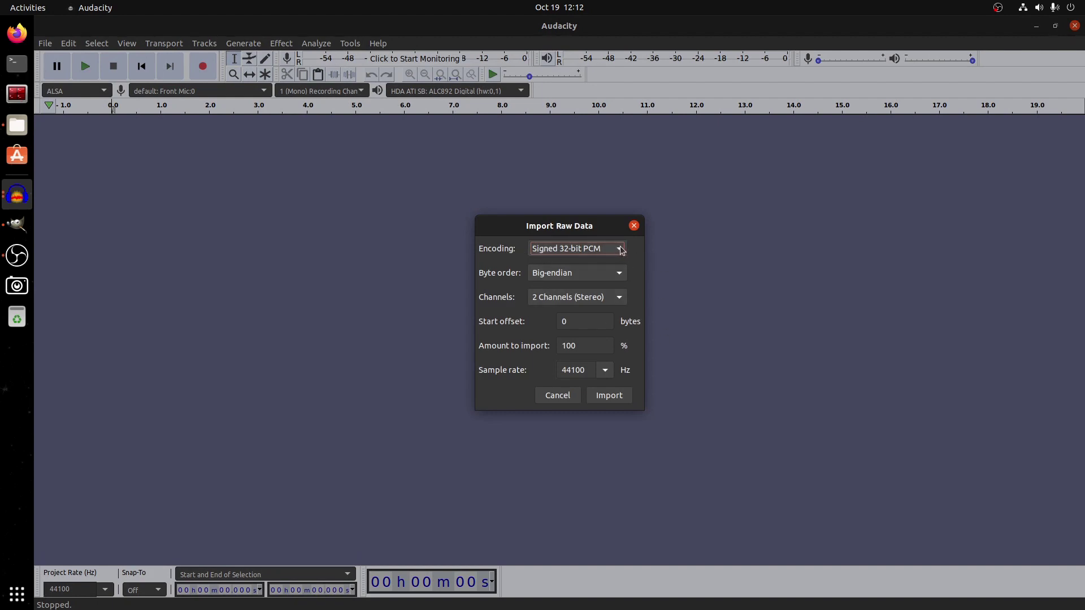
# Import the raw image data with U-Law encoding and 1 Channel (Mono)
pyautogui.click(620, 252)
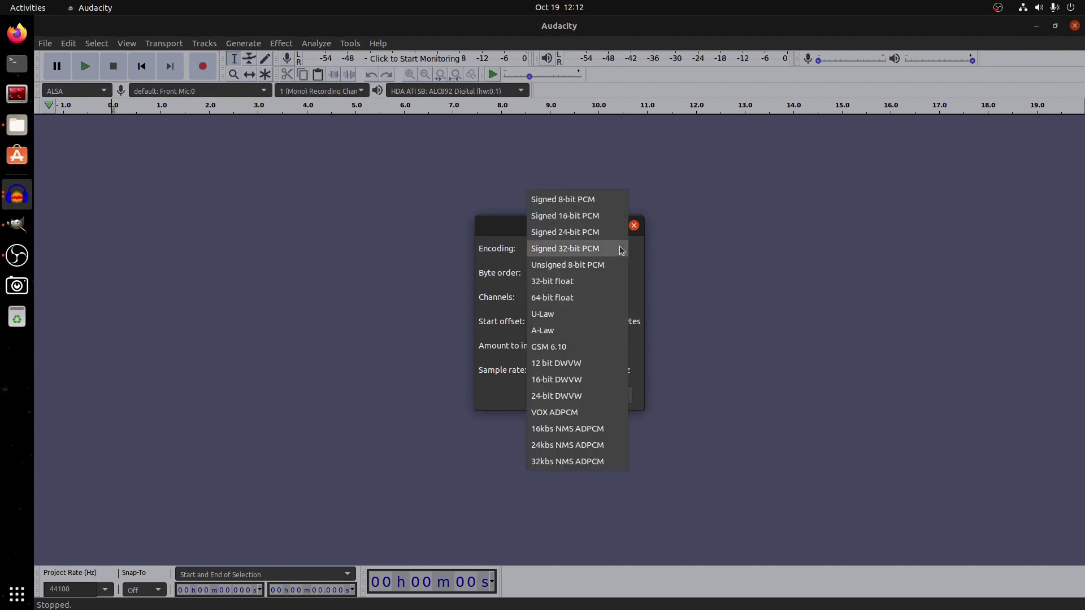
pyautogui.click(567, 321)
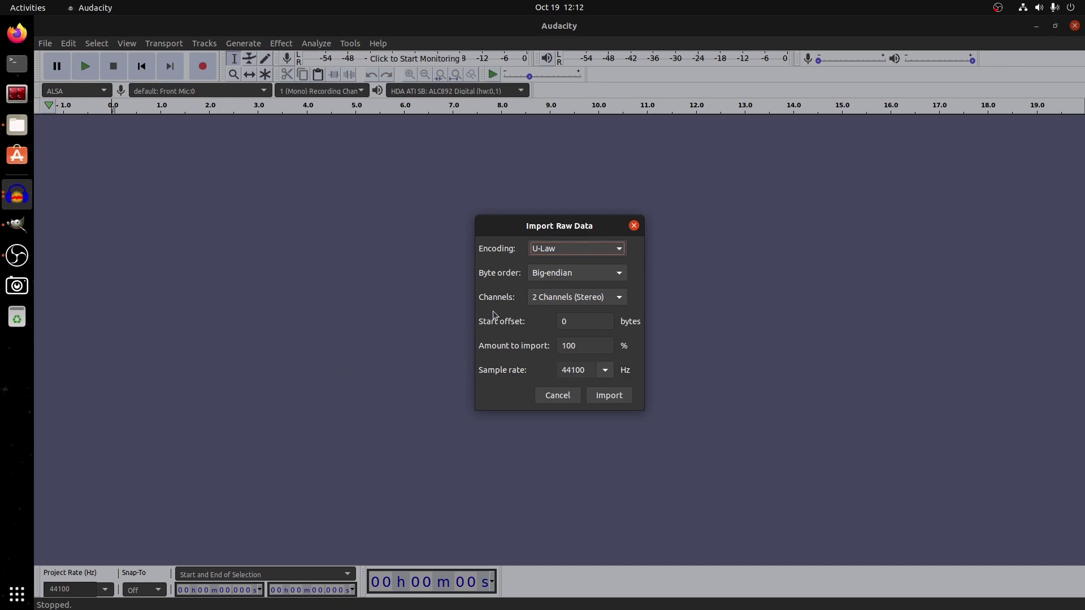
pyautogui.click(564, 298)
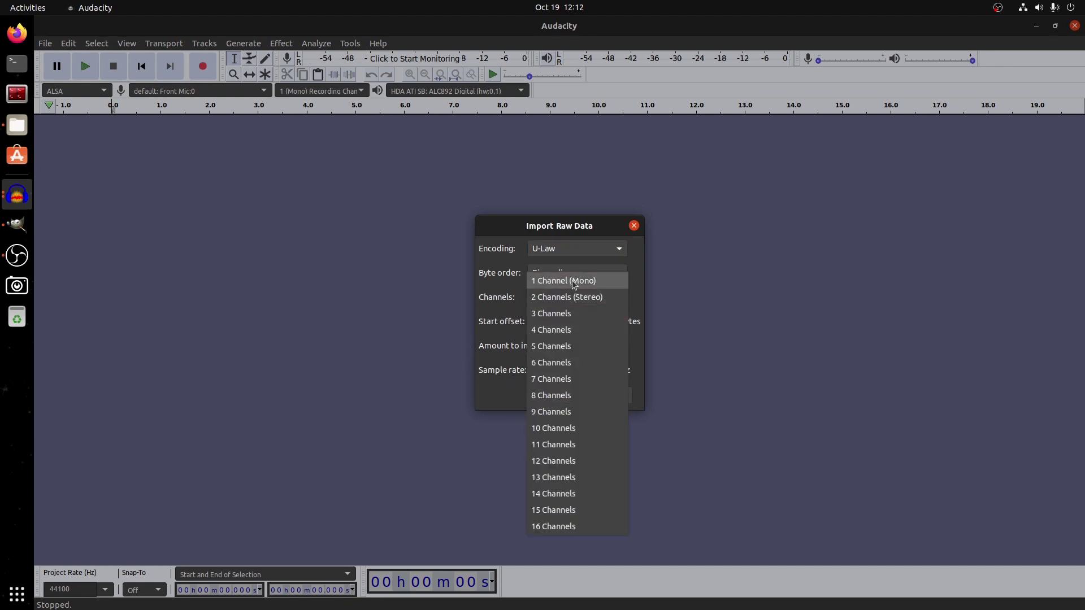
pyautogui.click(574, 283)
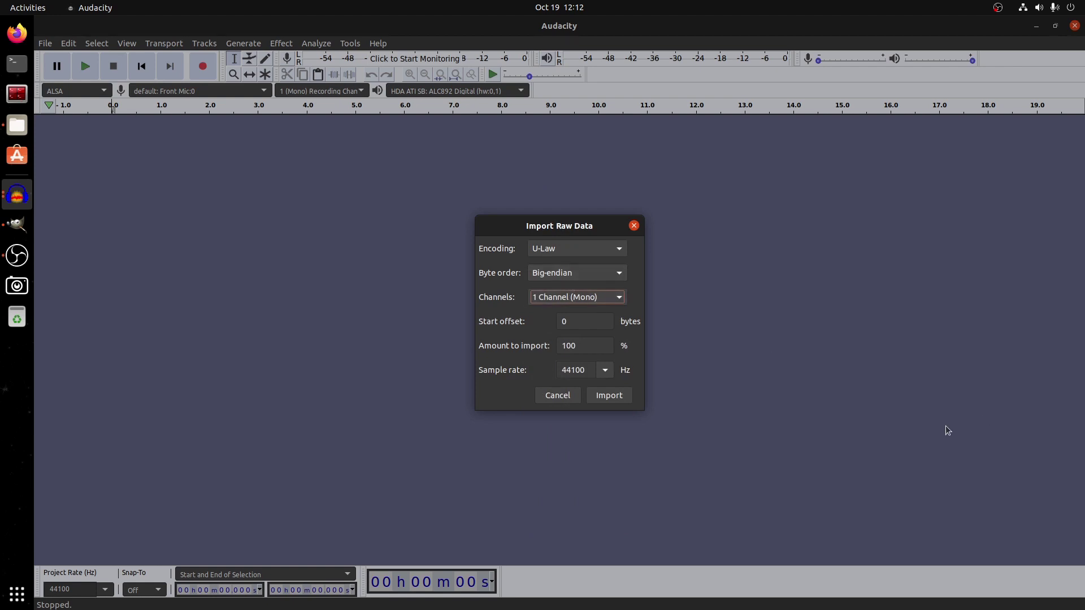
pyautogui.click(616, 397)
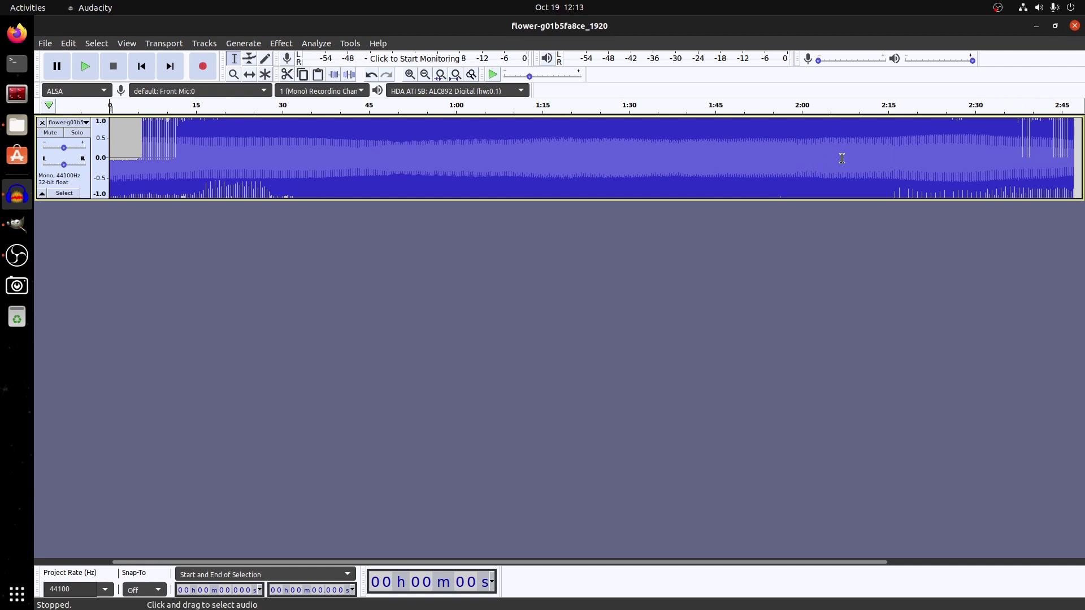
# Apply Reverb with its default settings to the audio from about 15 seconds to 2 minutes 35 seconds
pyautogui.click(195, 134)
pyautogui.moveTo(211, 141); pyautogui.dragTo(1003, 157)
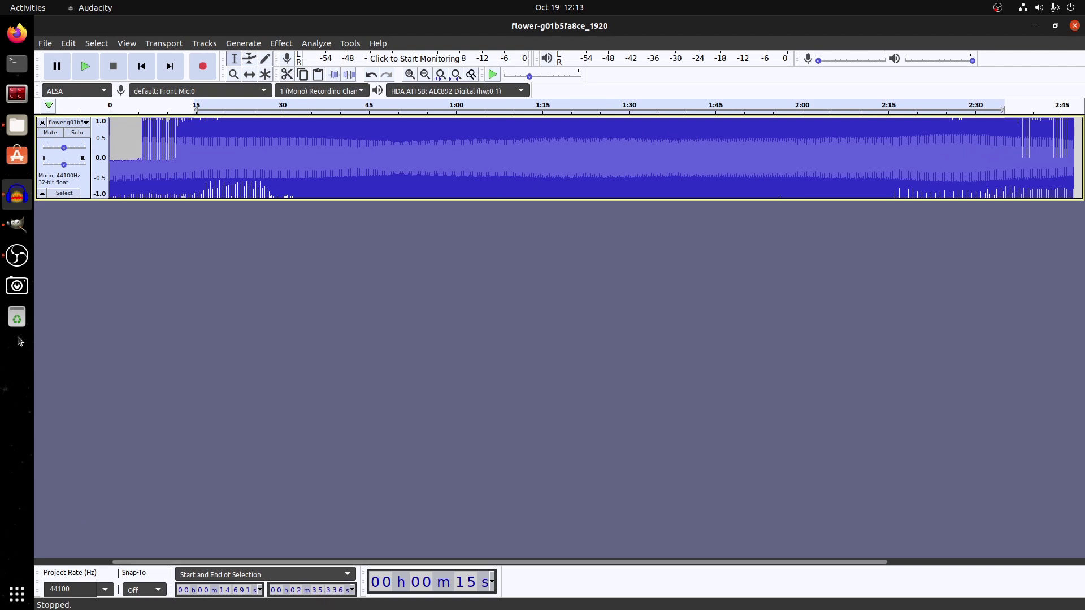
pyautogui.click(282, 44)
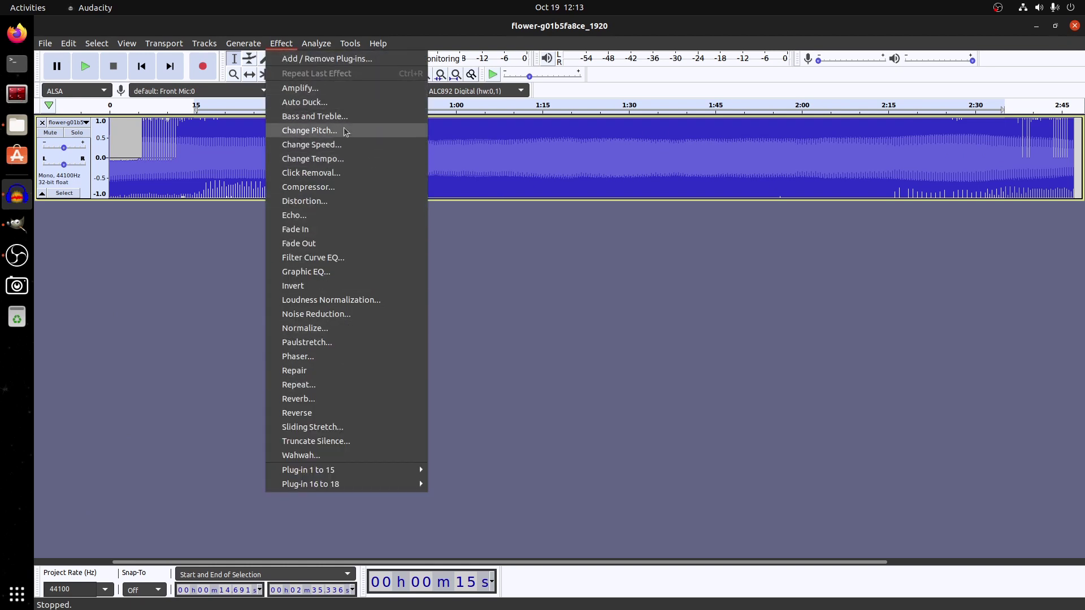
pyautogui.click(347, 398)
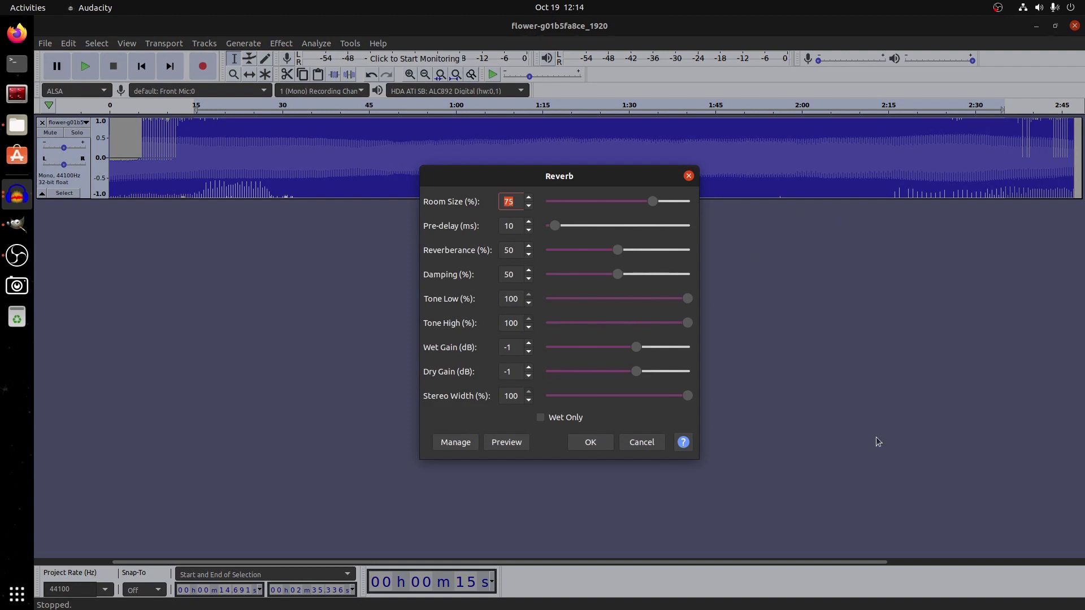
pyautogui.click(588, 443)
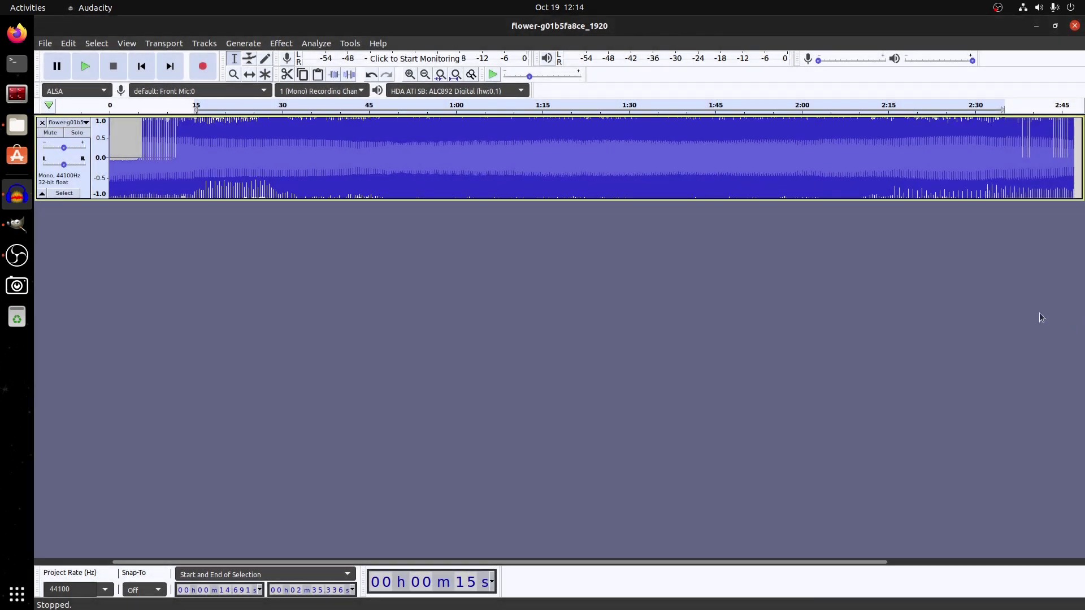
# Apply Echo with a 0.5-second delay time and 0.5 decay factor to the audio from about 39 seconds to 1 minute 23 seconds
pyautogui.click(424, 160)
pyautogui.moveTo(333, 138); pyautogui.dragTo(587, 164)
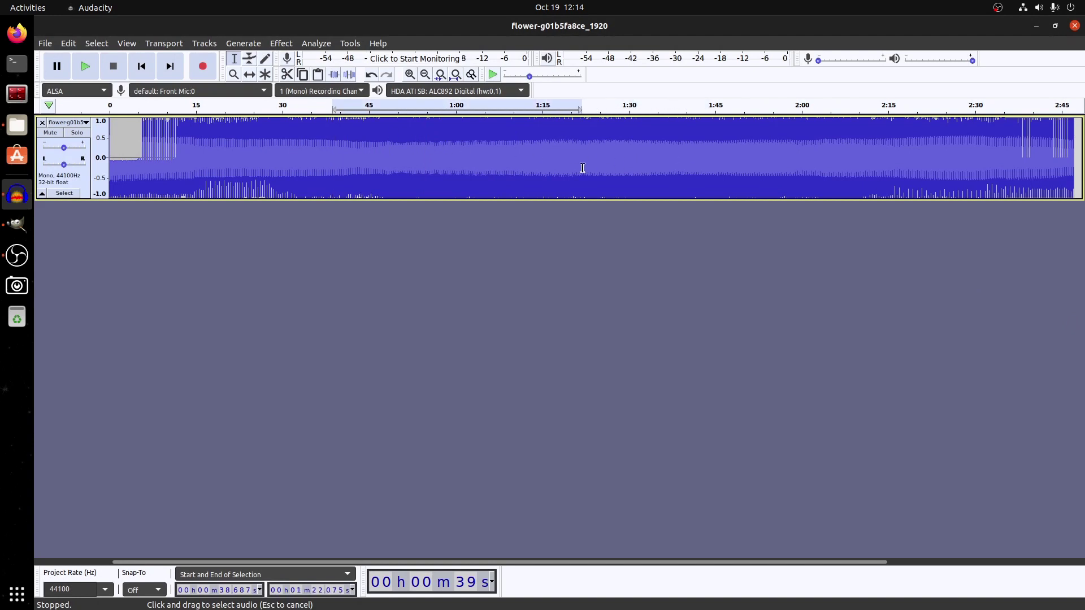
pyautogui.click(280, 45)
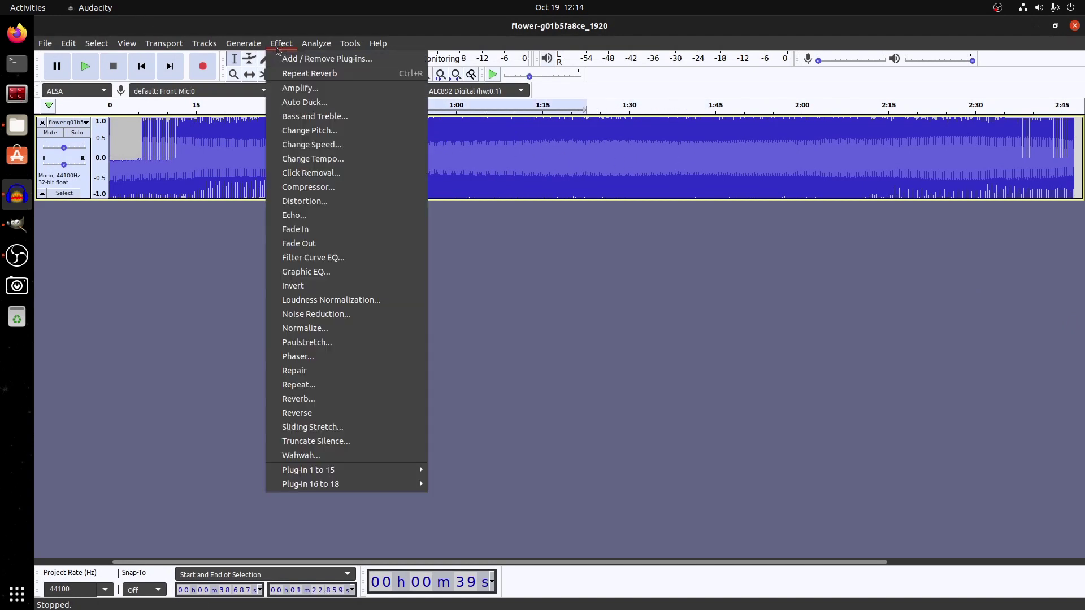
pyautogui.click(336, 217)
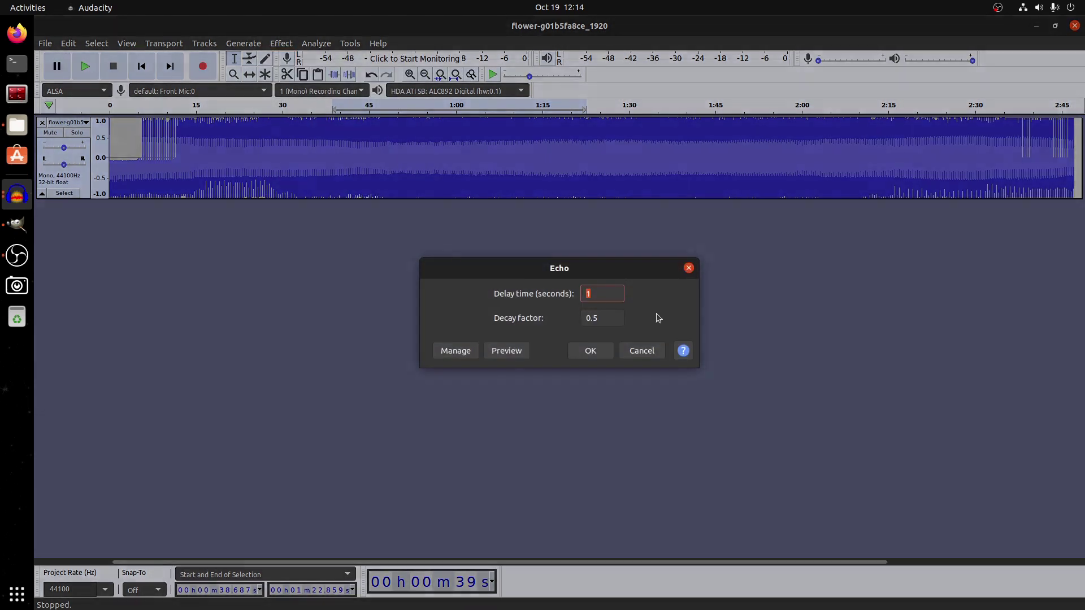
pyautogui.write('0.5')
pyautogui.click(589, 361)
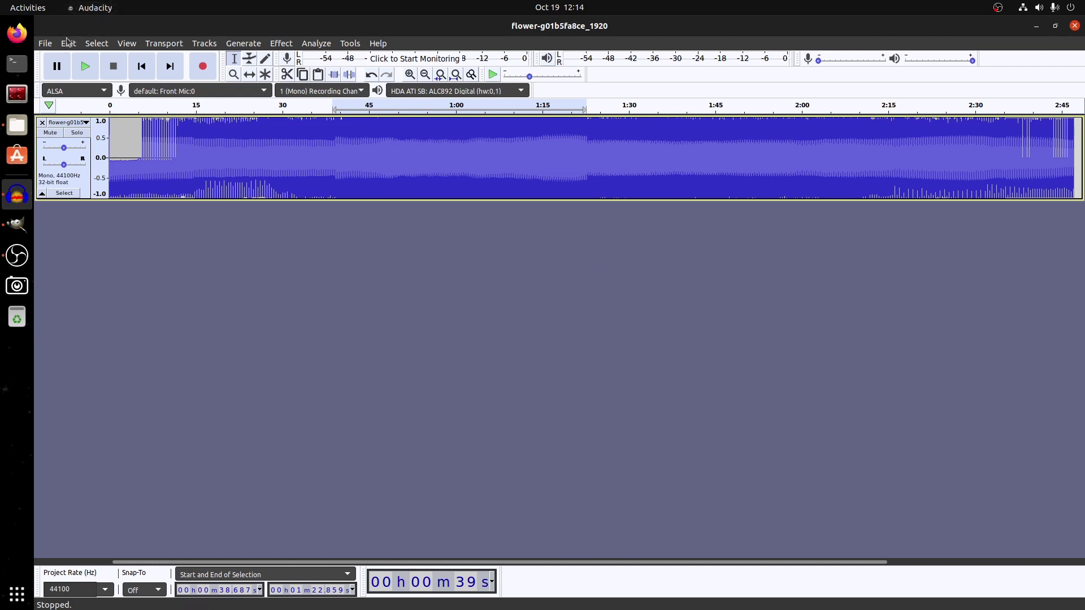
# Set up an audio export as other uncompressed files with a RAW (header-less) header and U-Law encoding
pyautogui.click(46, 45)
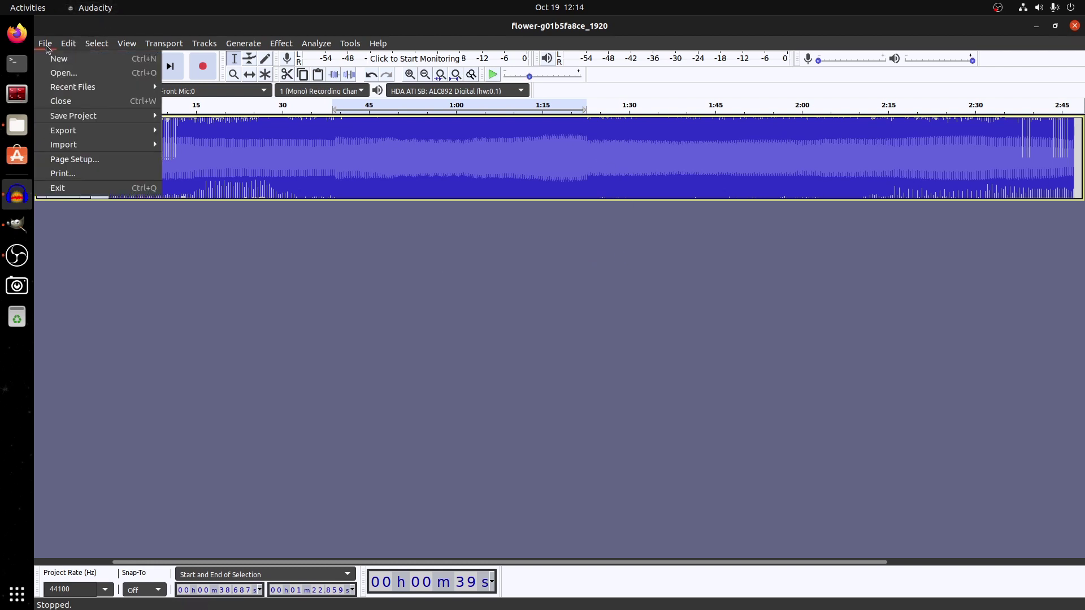
pyautogui.moveTo(80, 137)
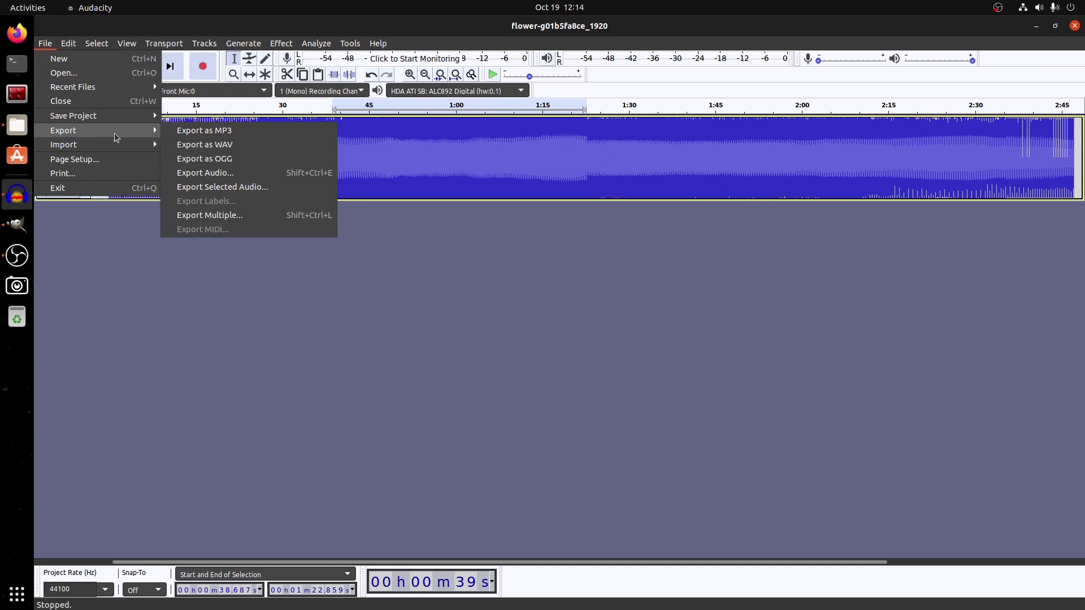
pyautogui.click(225, 173)
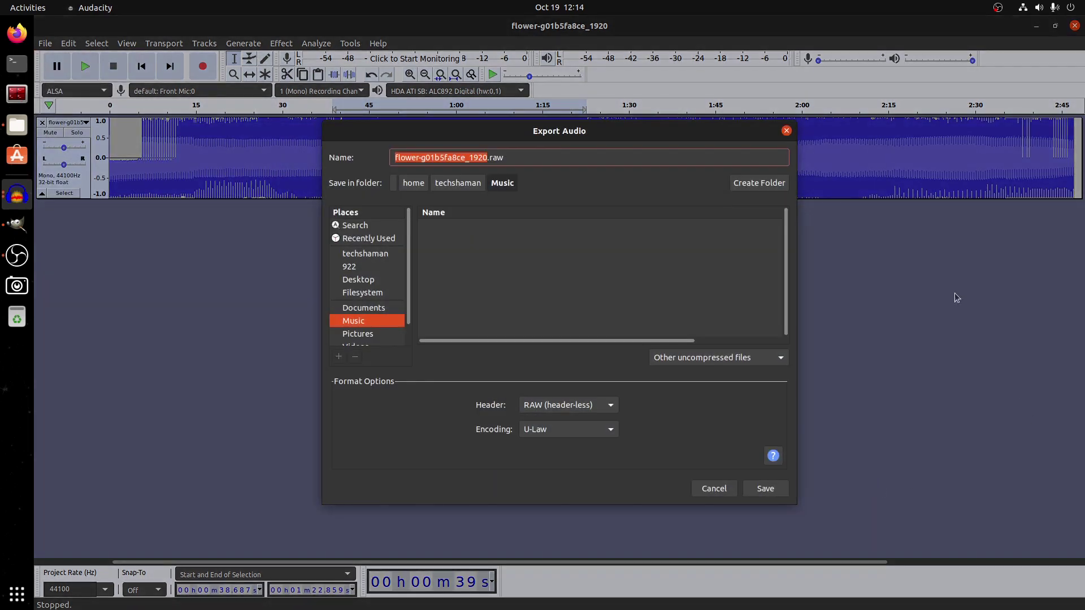
pyautogui.click(615, 409)
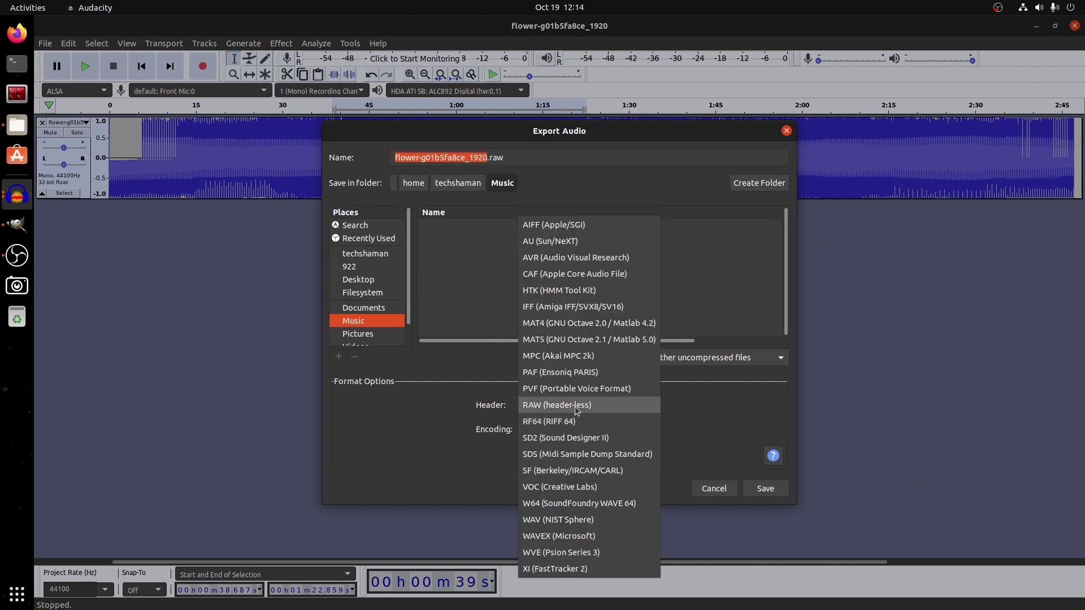
pyautogui.click(648, 412)
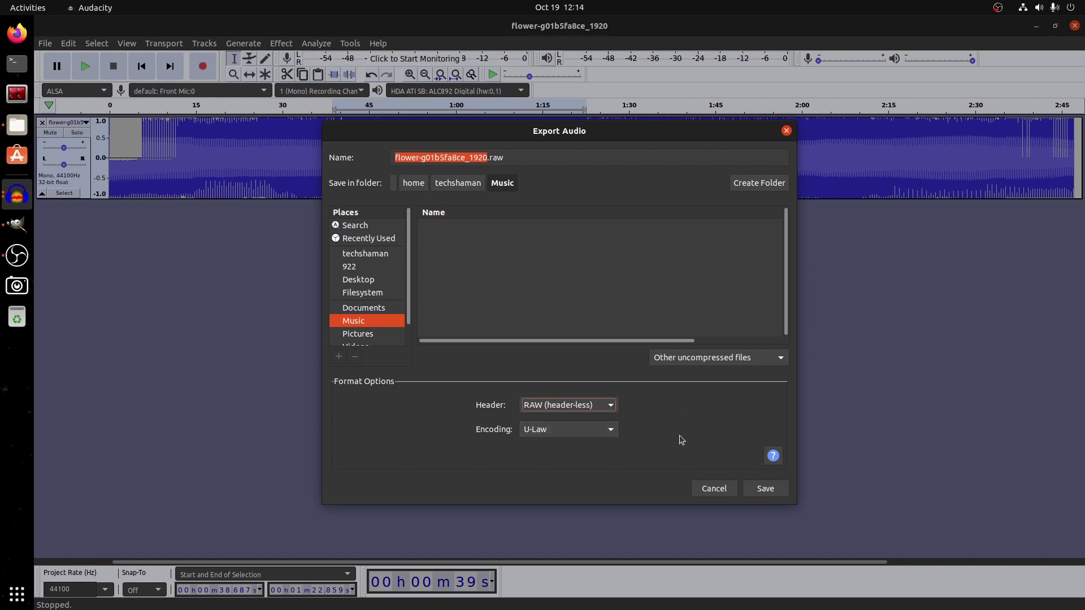
pyautogui.click(783, 360)
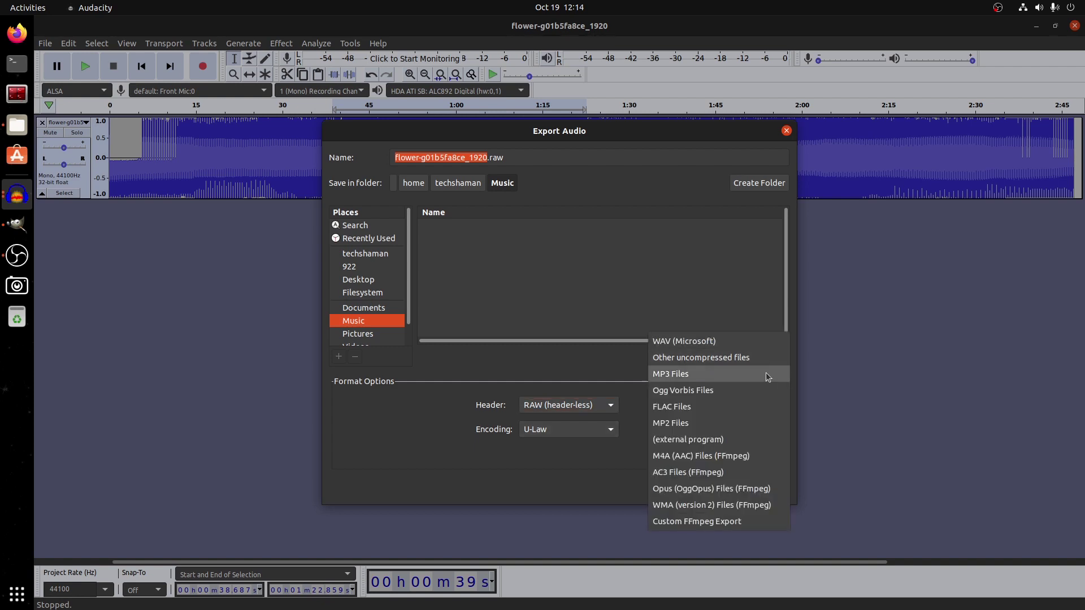
pyautogui.click(725, 362)
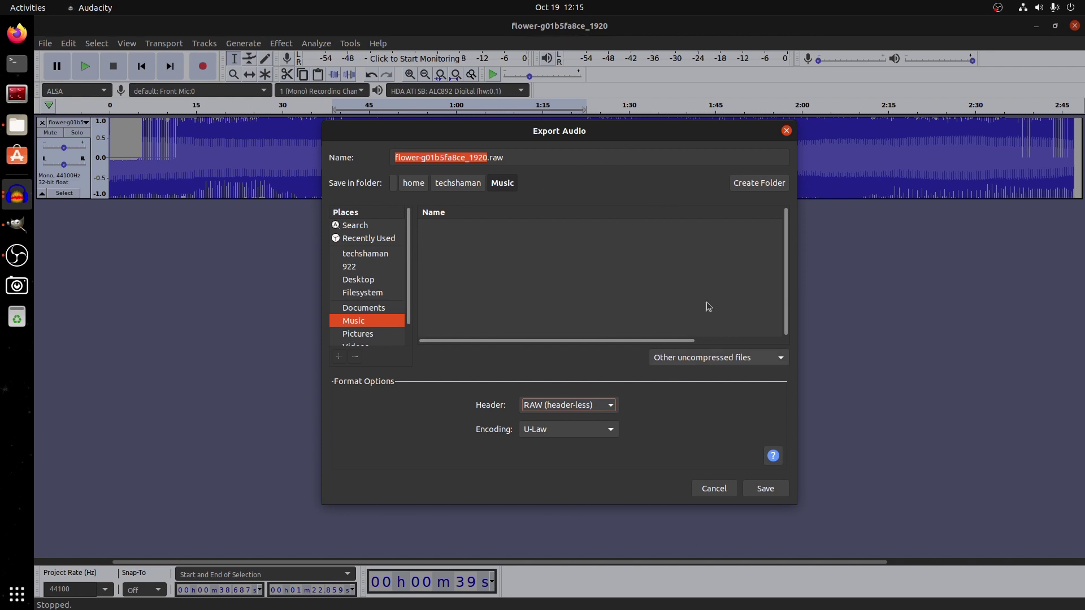
pyautogui.click(744, 358)
pyautogui.click(744, 358)
# Name the export flower-g01b5fa8ce_1920_1.bmp and save it with the nonstandard extension and empty metadata tags
pyautogui.click(485, 158)
pyautogui.press('BackSpace')
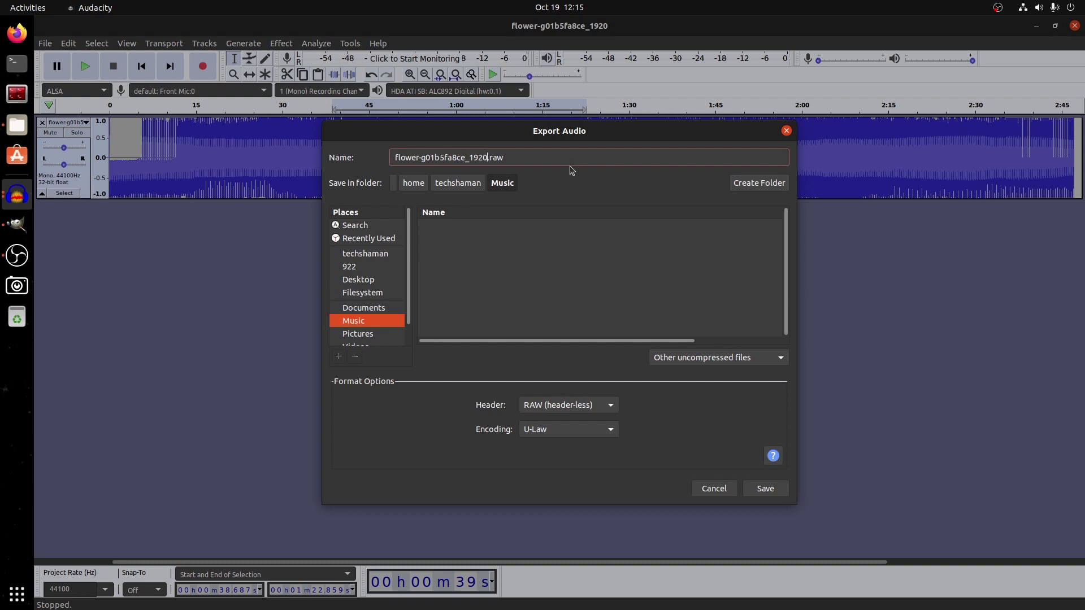
pyautogui.write('_1')
pyautogui.click(571, 153)
pyautogui.press('BackSpace')
pyautogui.press('BackSpace')
pyautogui.press('BackSpace')
pyautogui.write('bmp')
pyautogui.click(779, 487)
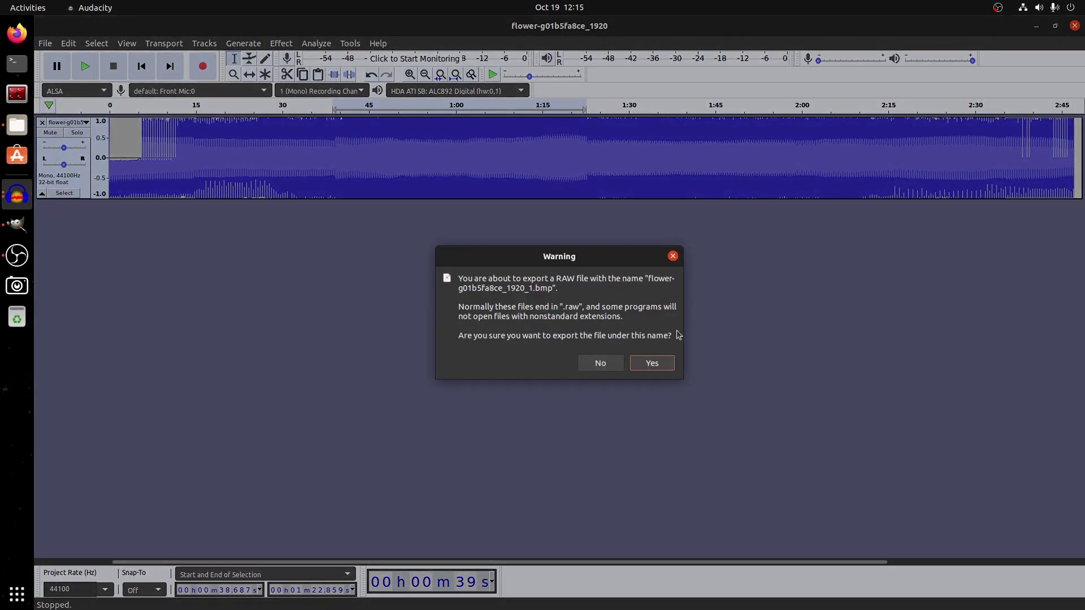
pyautogui.click(653, 366)
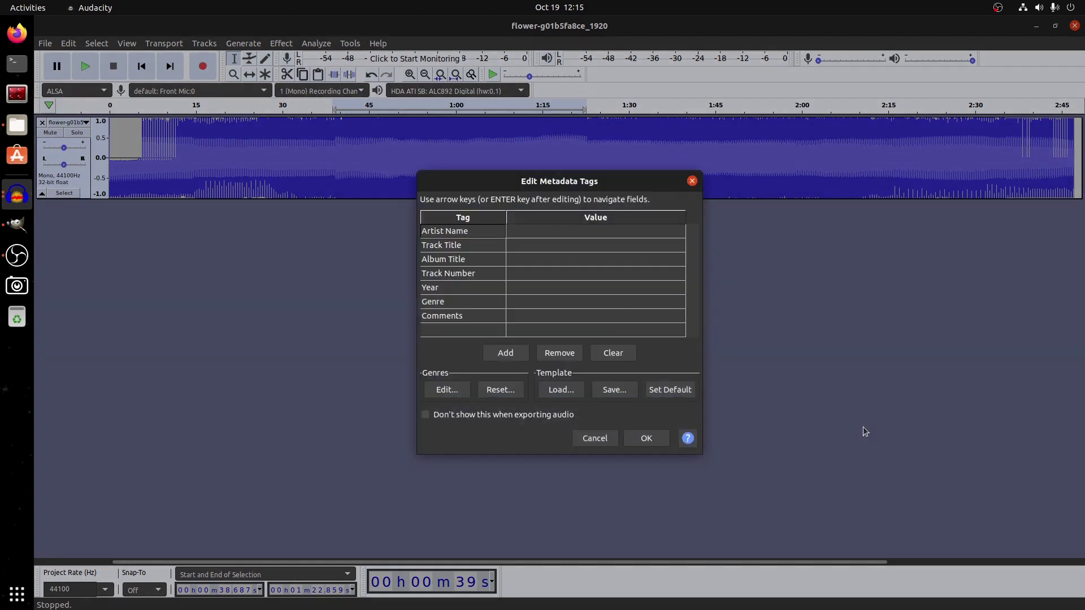
pyautogui.click(646, 439)
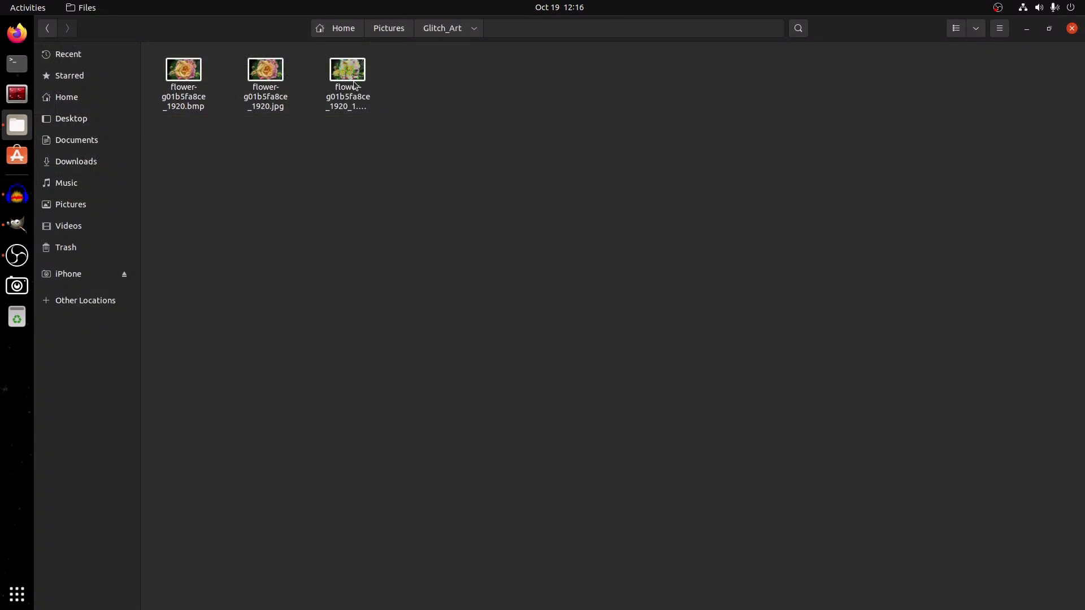
# In Files, open flower-g01b5fa8ce_1920_1.bmp from the Glitch_Art folder to view the databent image
pyautogui.doubleClick(354, 85)
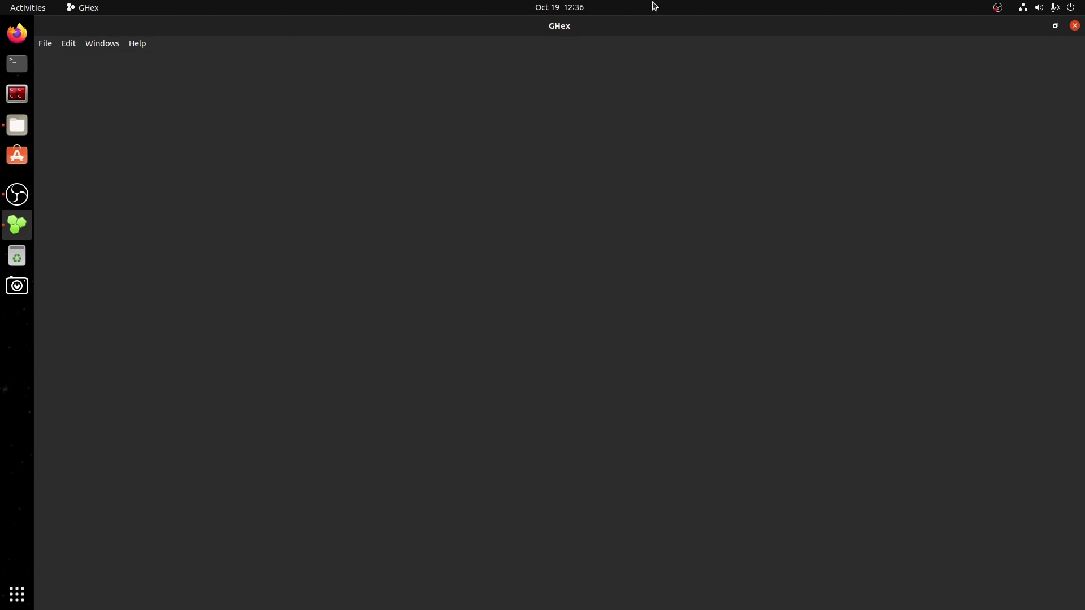
# In GHex, open flower-g01b5fa8ce_1920.bmp from the Glitch_Art folder in Pictures
pyautogui.click(43, 43)
pyautogui.click(57, 57)
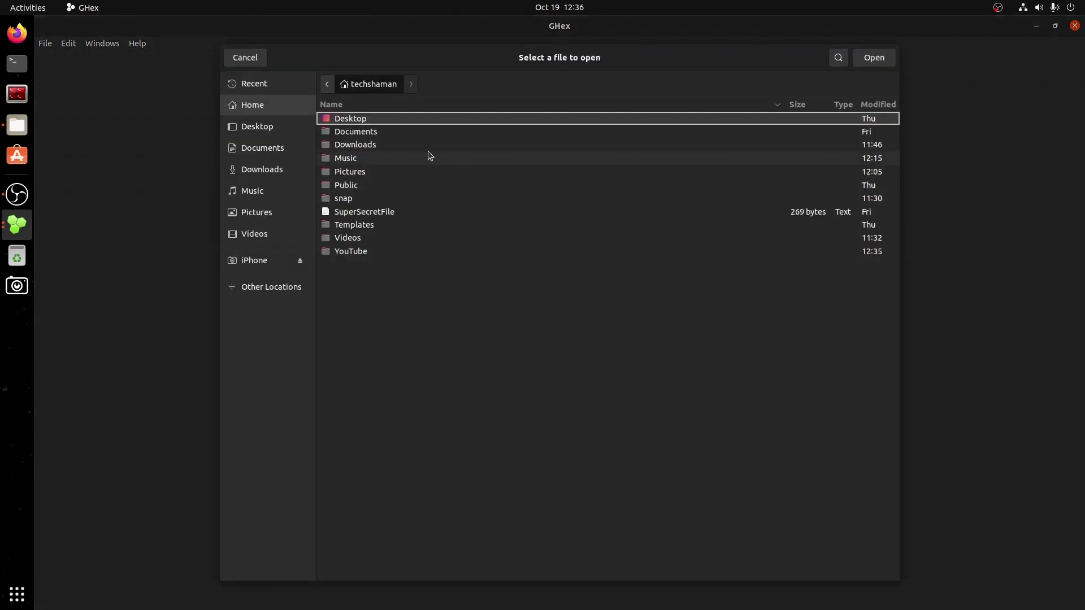
pyautogui.doubleClick(357, 172)
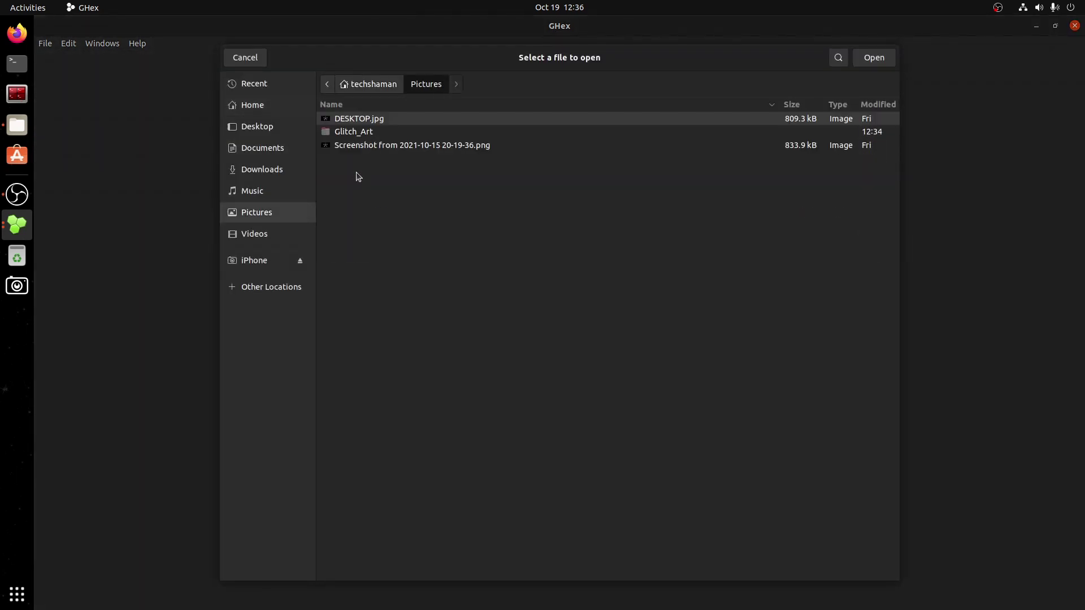
pyautogui.doubleClick(372, 132)
pyautogui.click(424, 118)
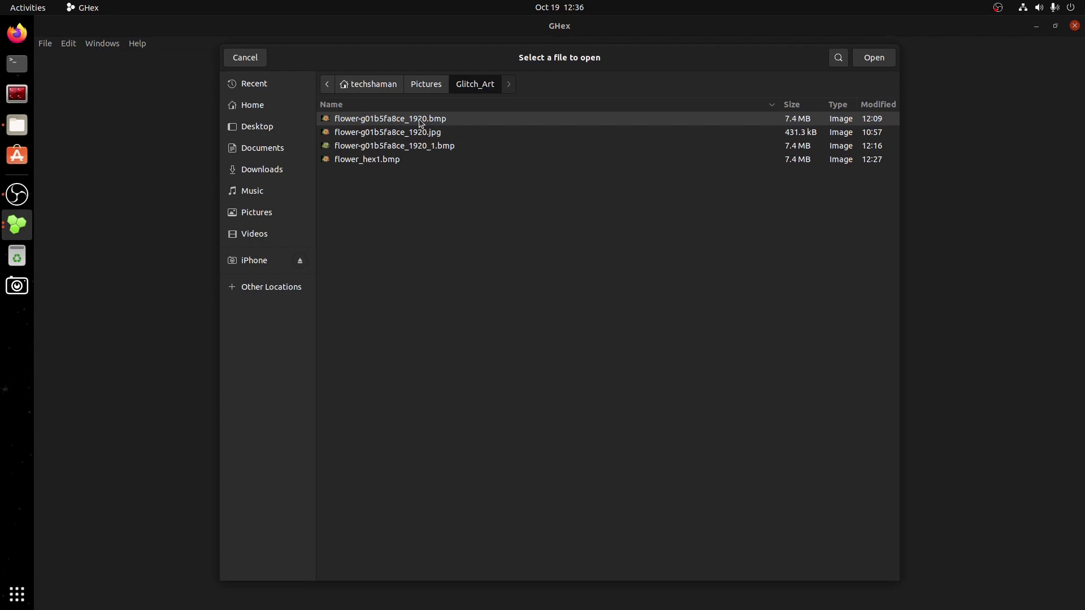
pyautogui.click(874, 57)
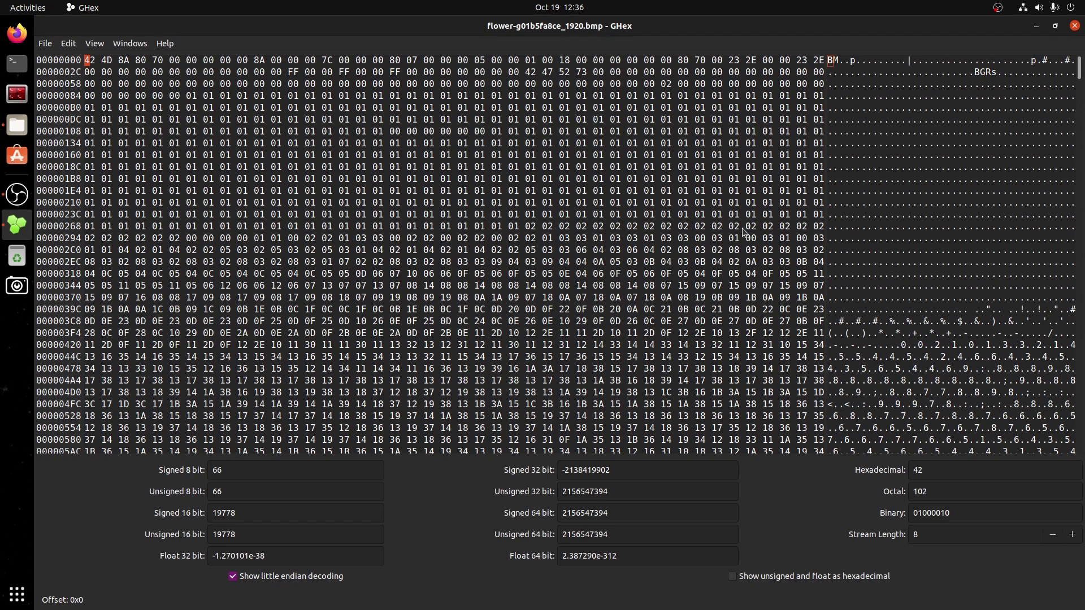
# Look through the hex data past the file header and group the data as words
pyautogui.scroll(-20, 1072, 78)
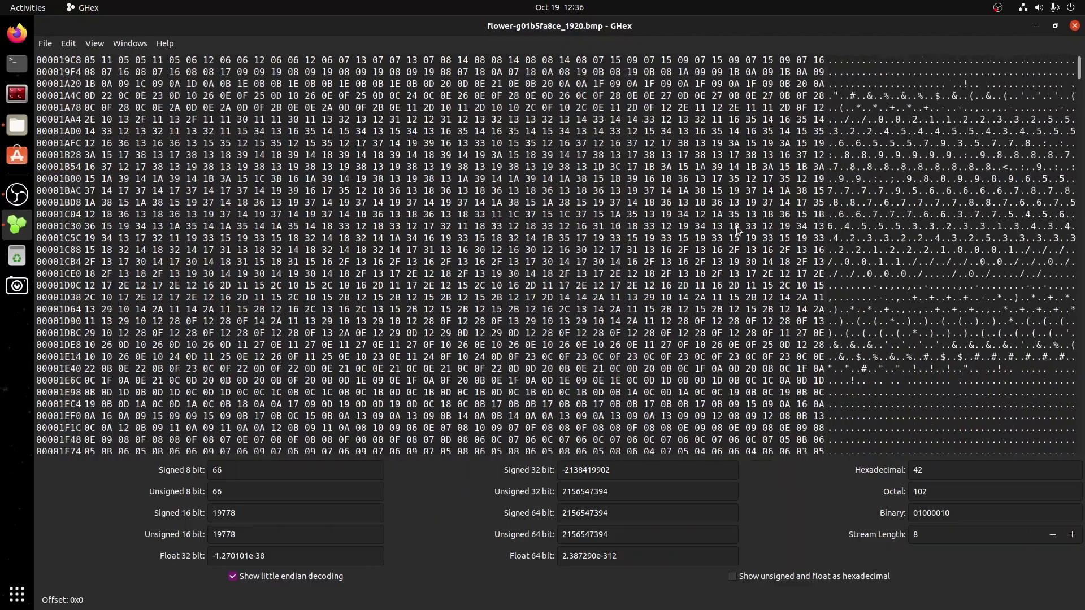
pyautogui.moveTo(1077, 73)
pyautogui.mouseDown()
pyautogui.moveTo(1077, 140)
pyautogui.moveTo(1081, 85)
pyautogui.mouseUp()
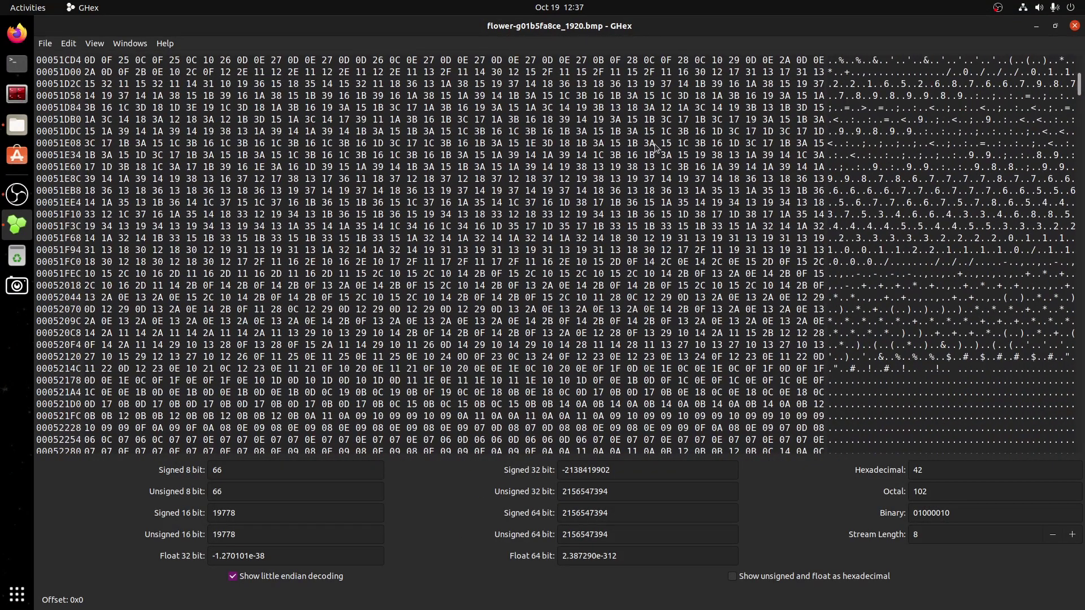
pyautogui.click(96, 44)
pyautogui.moveTo(123, 85)
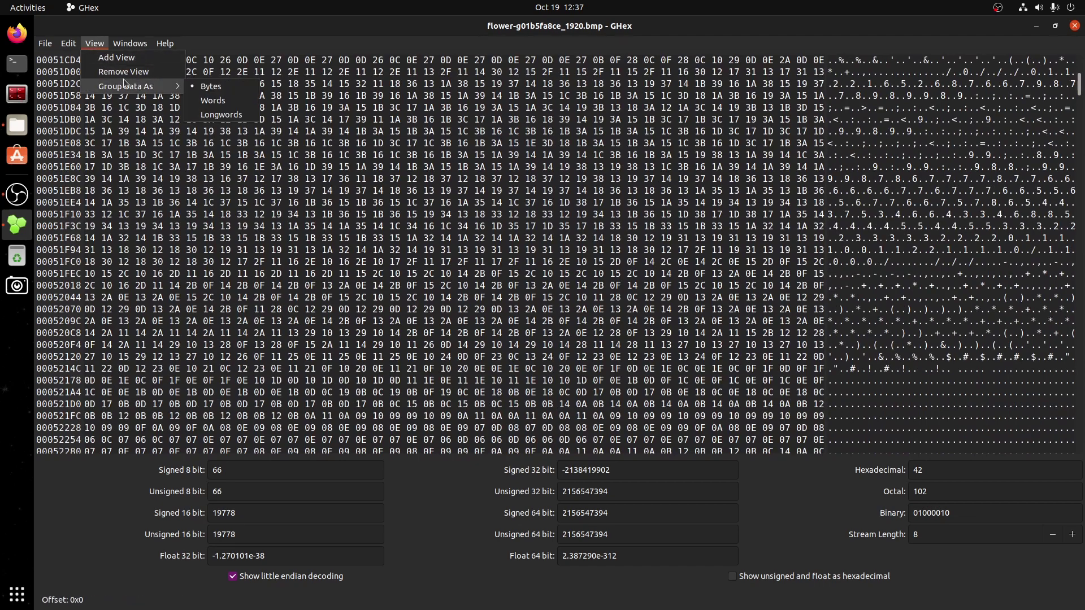
pyautogui.click(213, 102)
# Try to delete the two rows of bytes from offset 0x8863A to 0x8869D
pyautogui.scroll(-20, 730, 312)
pyautogui.scroll(-18, 728, 298)
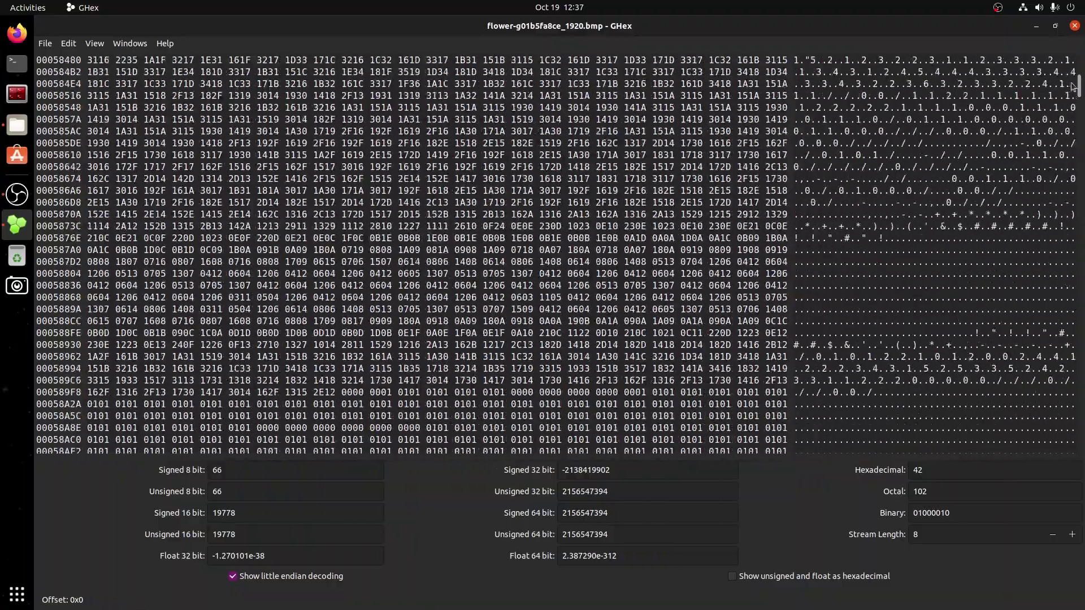
pyautogui.moveTo(1078, 85); pyautogui.dragTo(1081, 94)
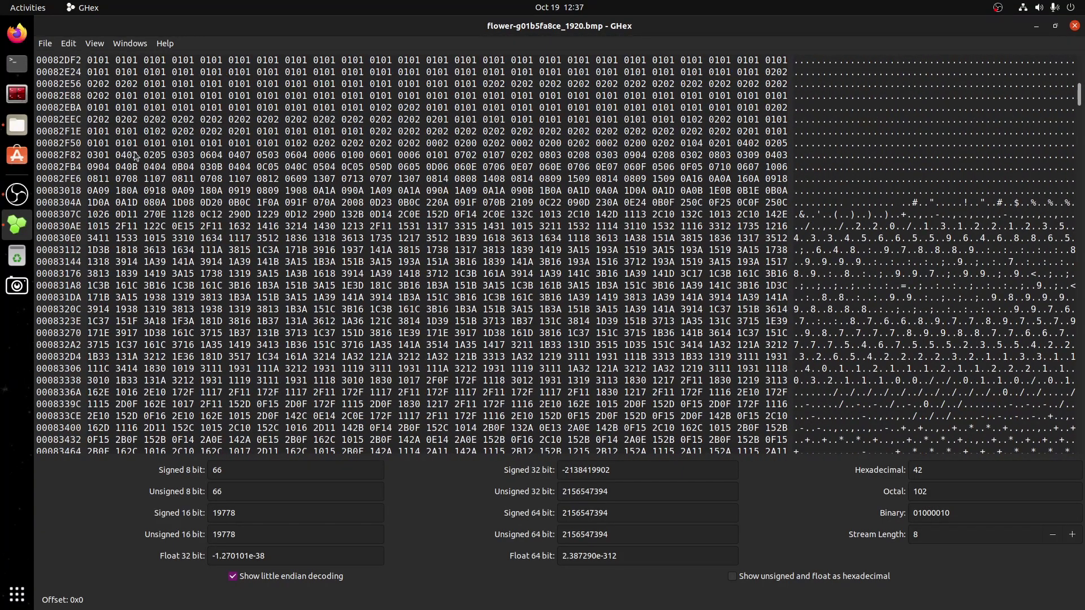
pyautogui.scroll(-10, 310, 202)
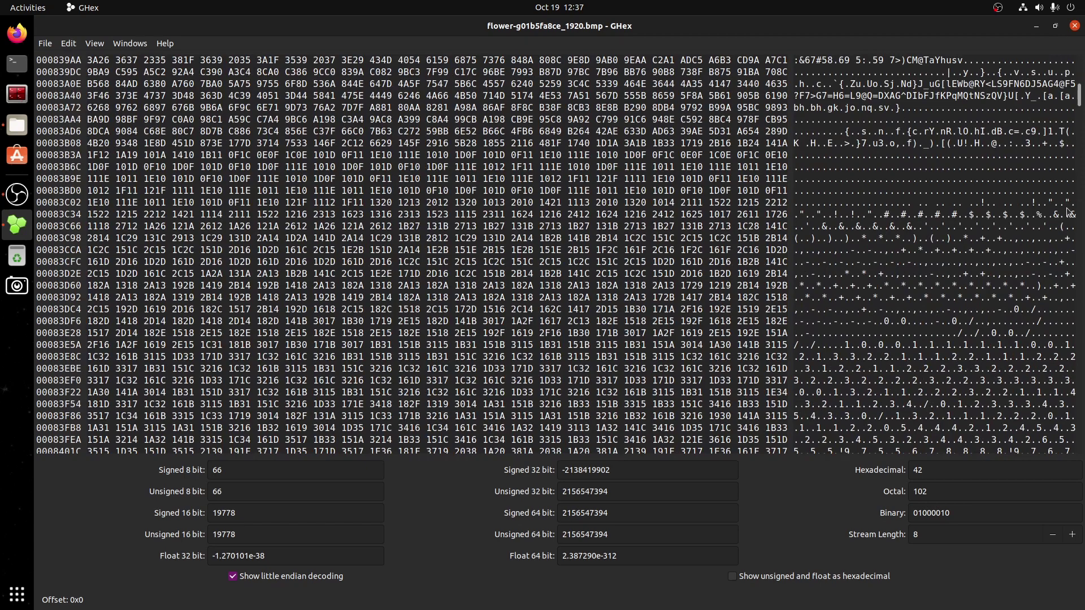
pyautogui.moveTo(1080, 99); pyautogui.dragTo(1079, 83)
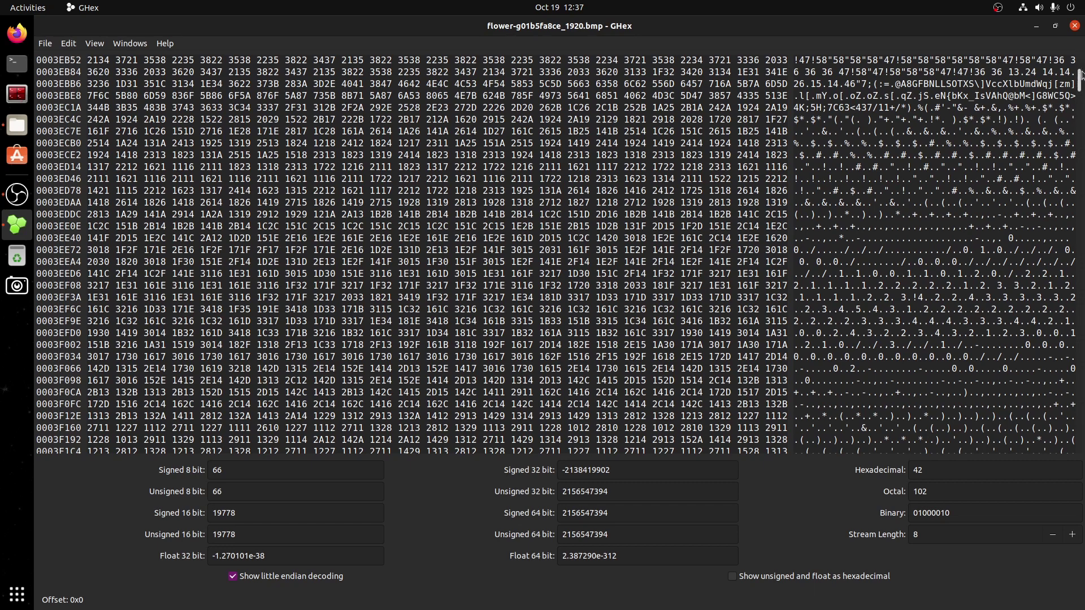
pyautogui.moveTo(1078, 79)
pyautogui.mouseDown()
pyautogui.moveTo(1081, 50)
pyautogui.moveTo(1081, 86)
pyautogui.mouseUp()
pyautogui.scroll(-10, 276, 185)
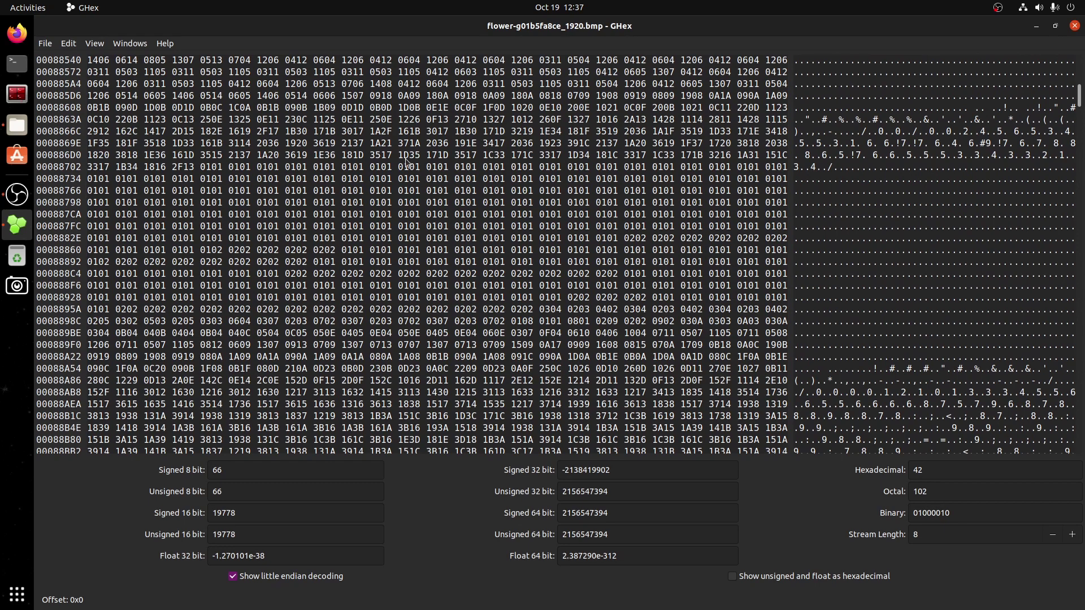
pyautogui.click(89, 120)
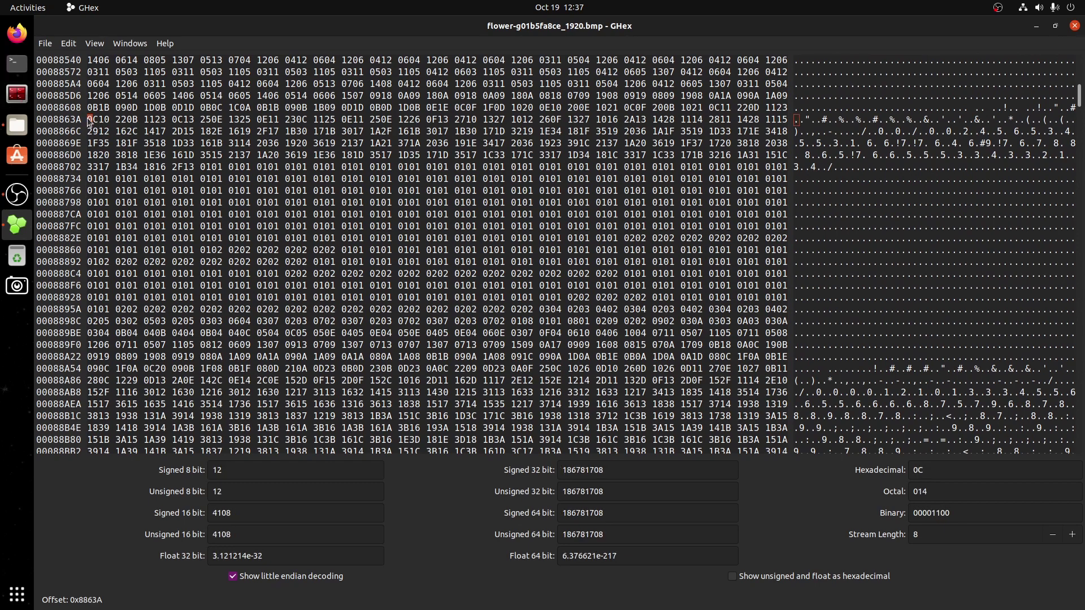
pyautogui.moveTo(89, 119); pyautogui.dragTo(792, 141)
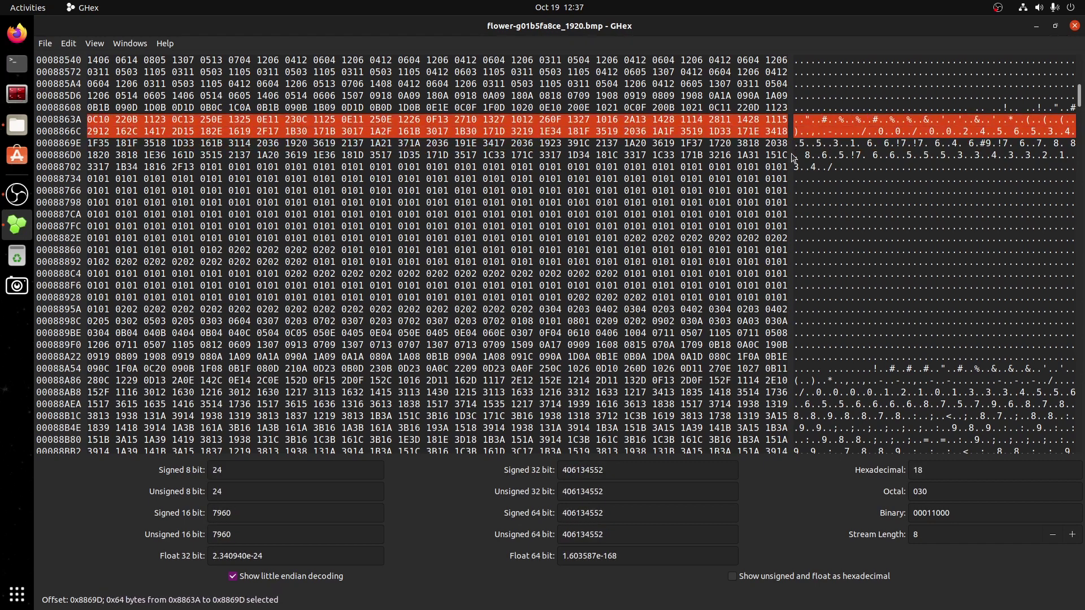
pyautogui.press('Delete')
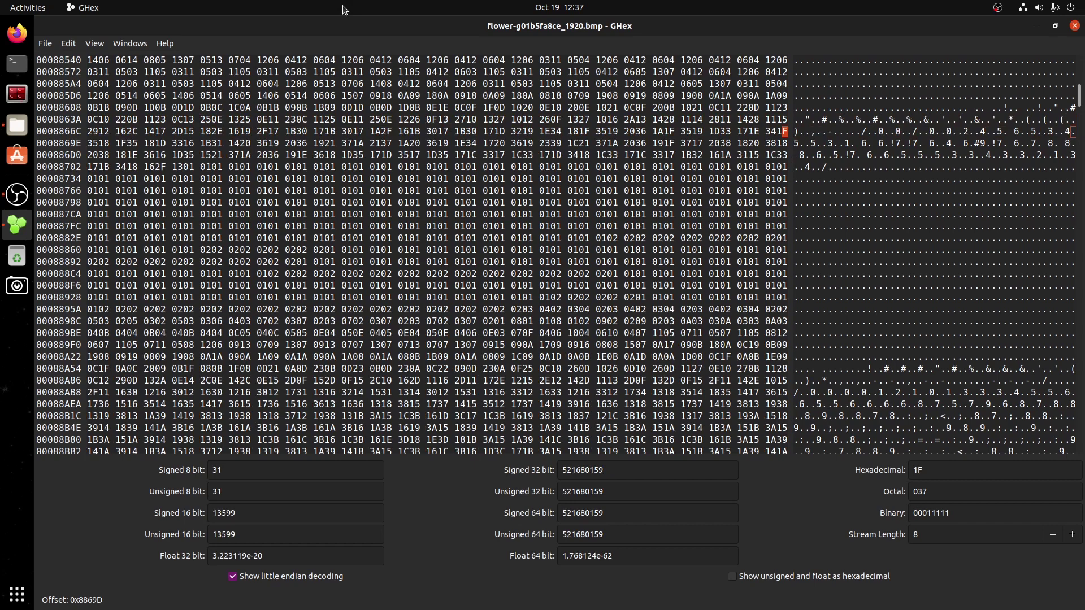
# Save the edited data as flower_hex1.bmp in the Glitch_Art folder, overwriting the existing file
pyautogui.click(48, 45)
pyautogui.click(87, 96)
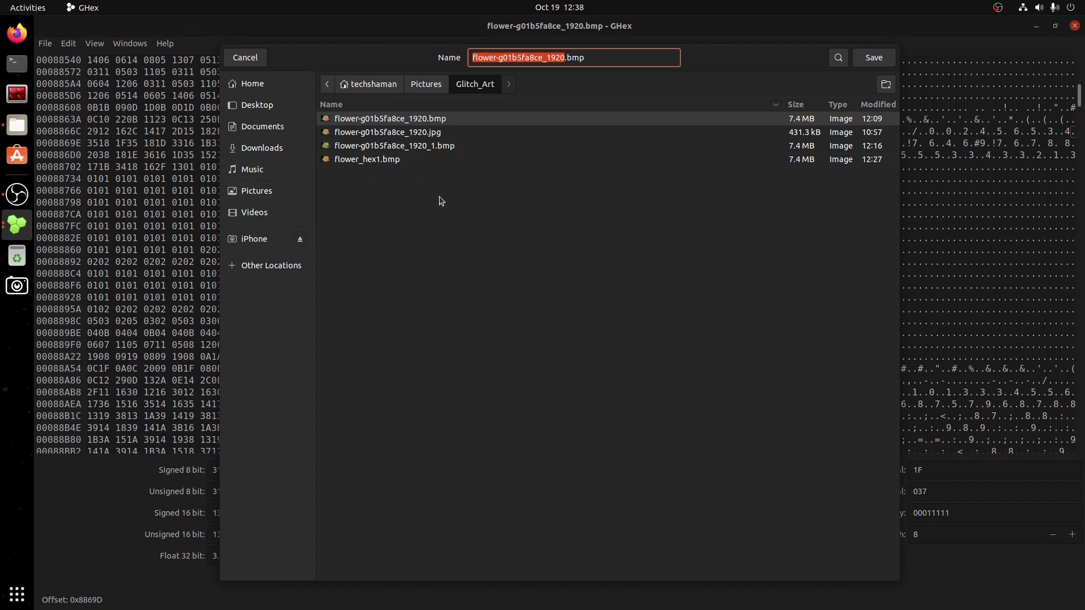
pyautogui.click(383, 160)
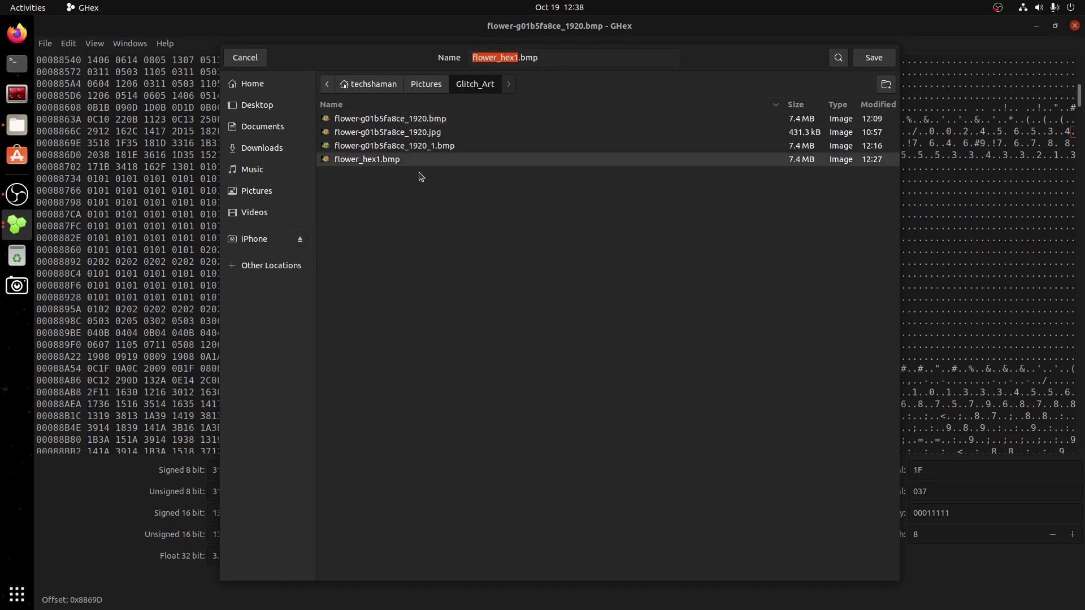
pyautogui.press('Return')
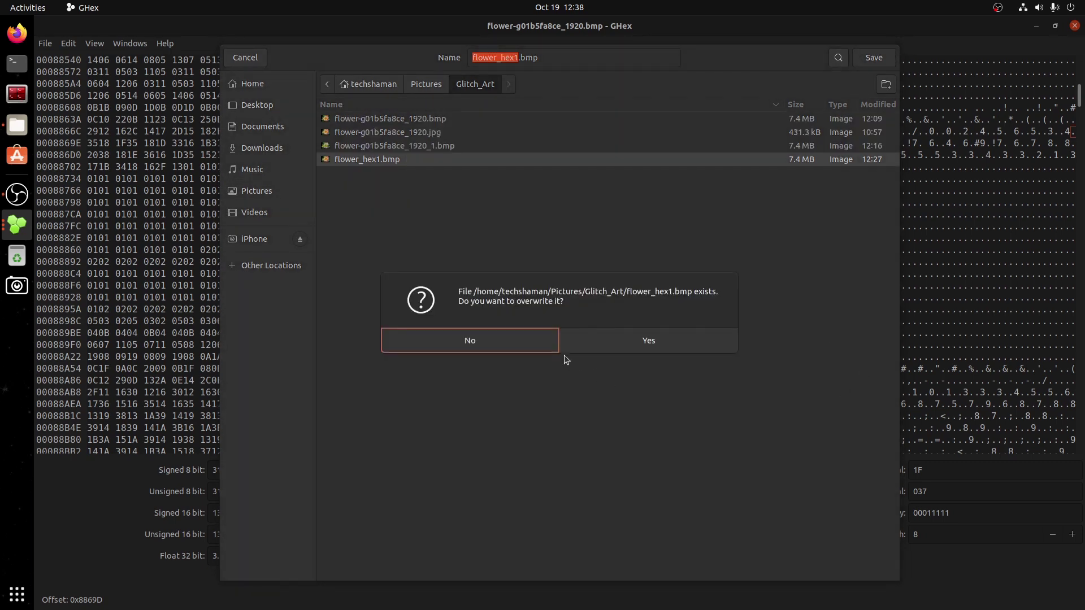
pyautogui.click(612, 338)
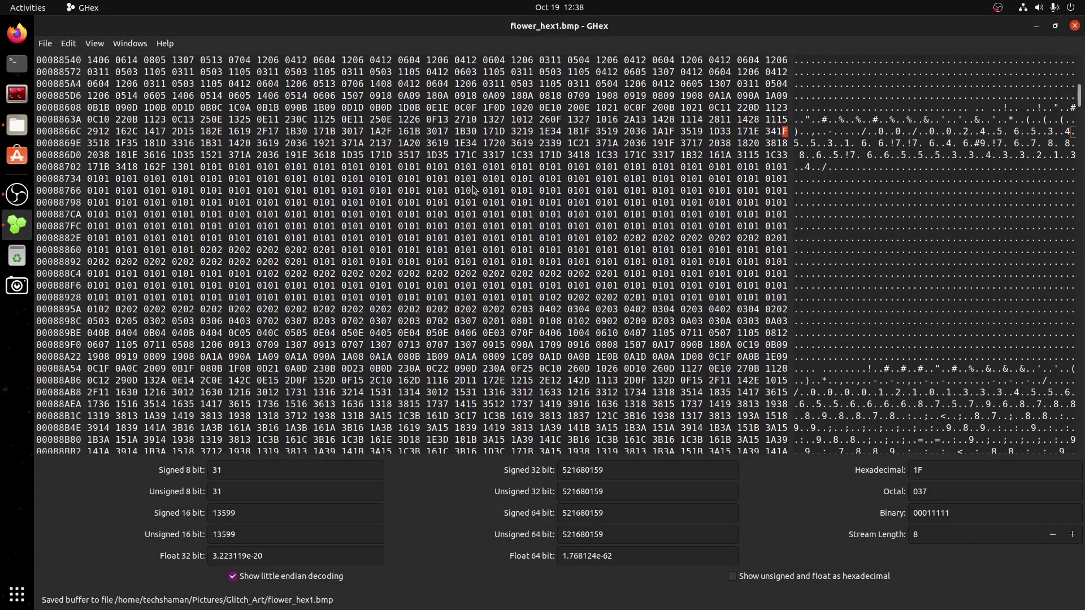
# In Files, open flower_hex1.bmp to view the glitched image, close it and return to GHex
pyautogui.click(17, 125)
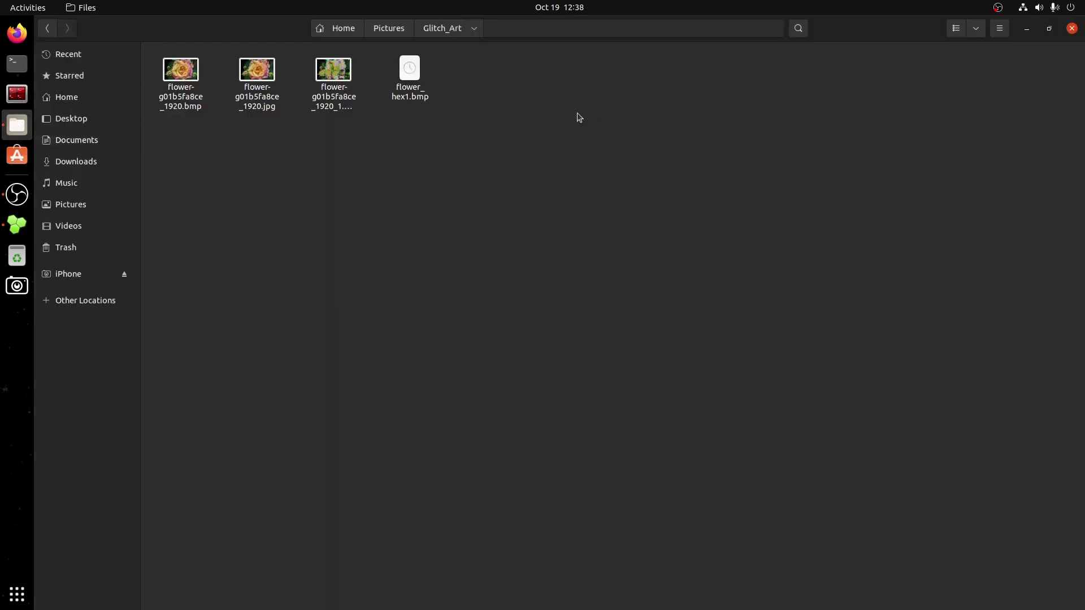
pyautogui.doubleClick(411, 78)
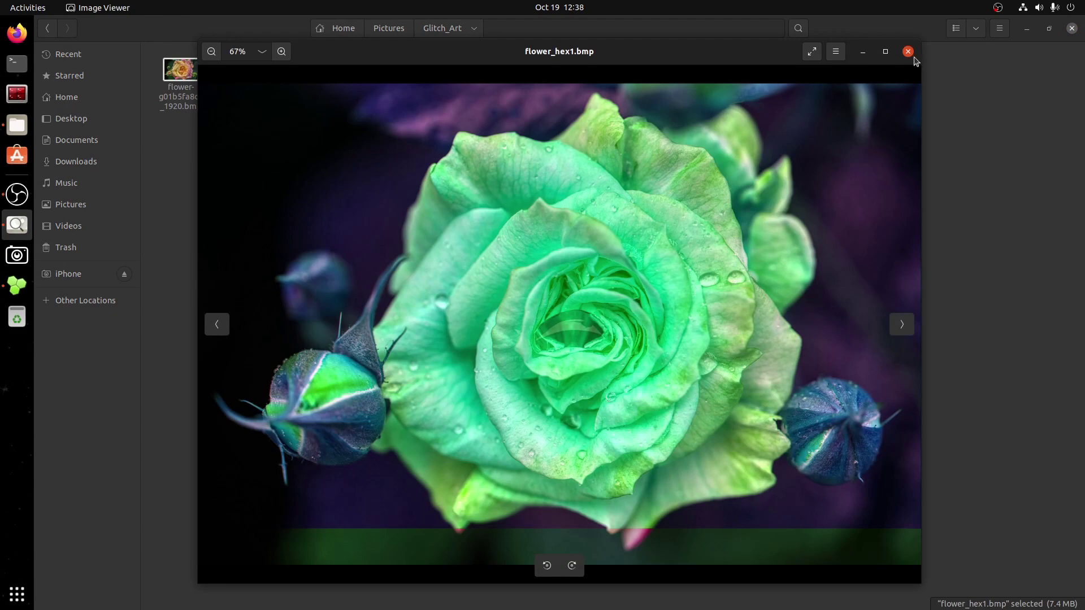
pyautogui.click(908, 52)
pyautogui.click(1027, 28)
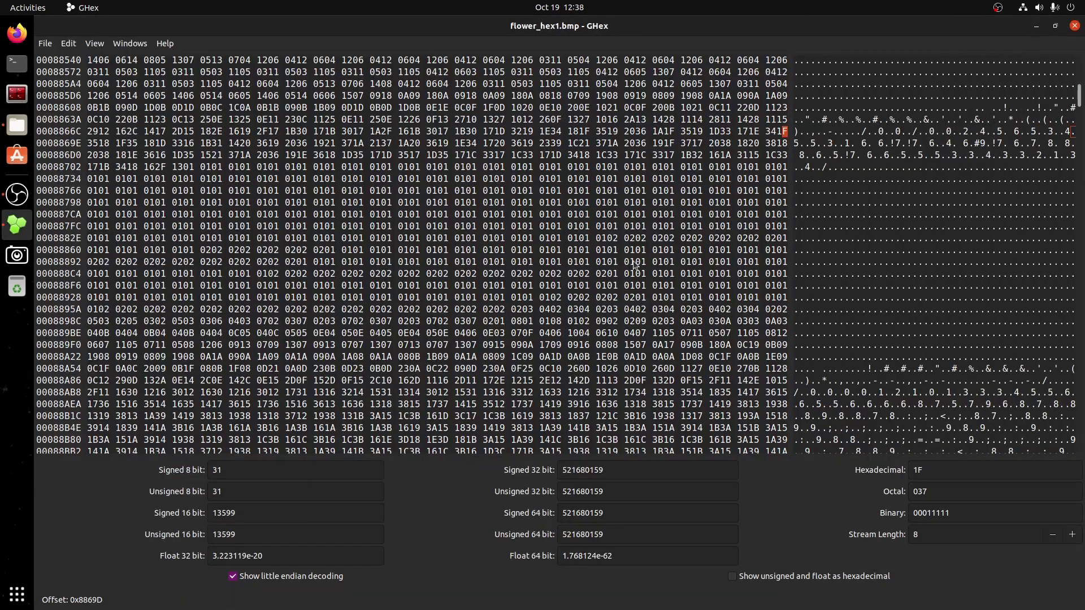
# Copy the two rows of bytes from offset 0x8A610 to 0x8A673 and paste them at offset 0x8F7B4
pyautogui.scroll(-15, 205, 331)
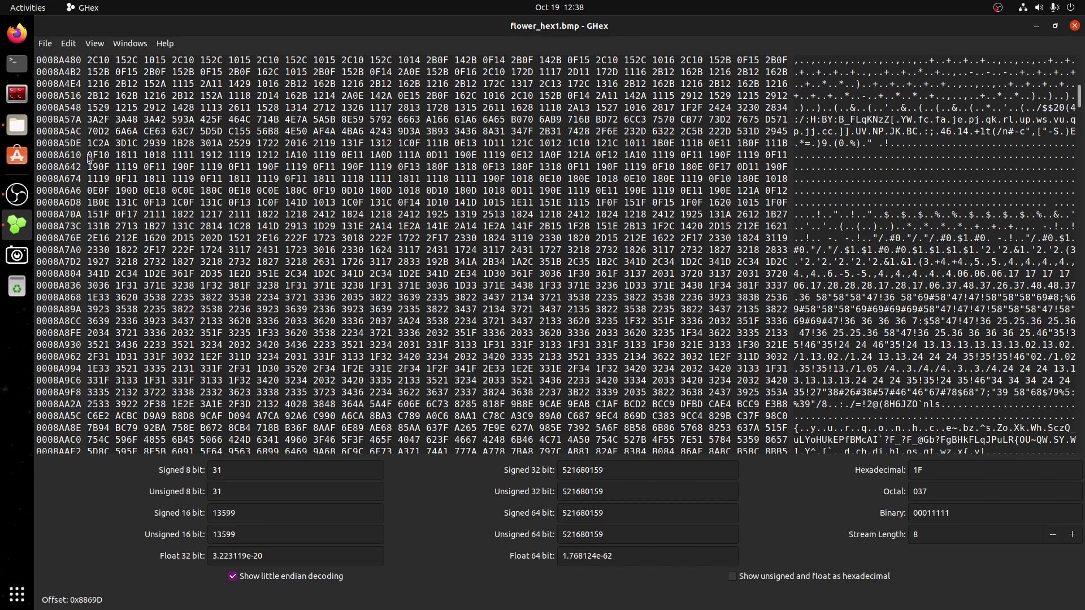
pyautogui.moveTo(89, 156); pyautogui.dragTo(785, 175)
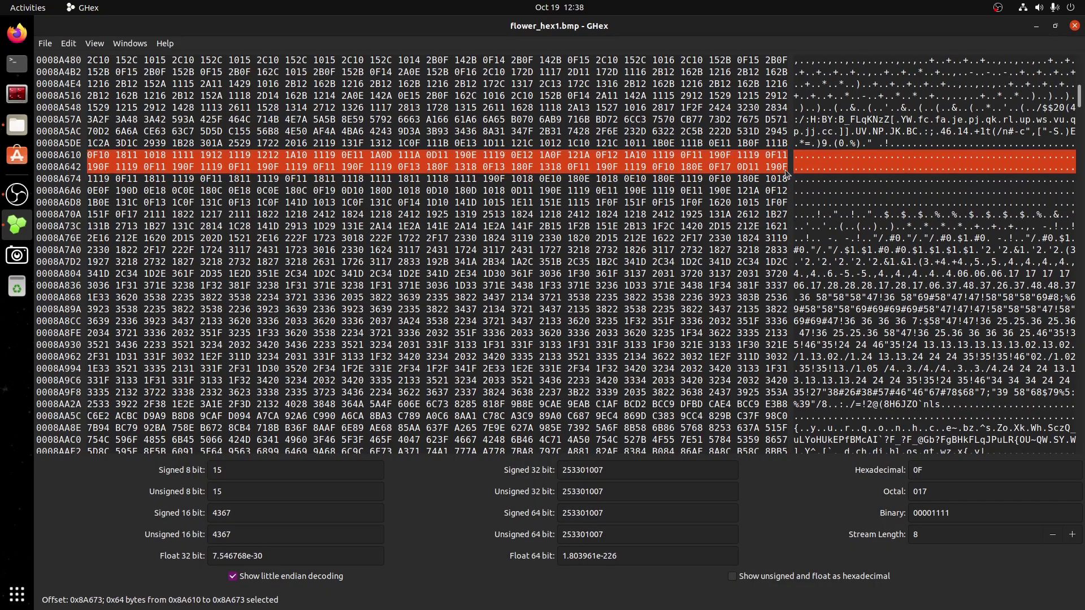
pyautogui.click(70, 45)
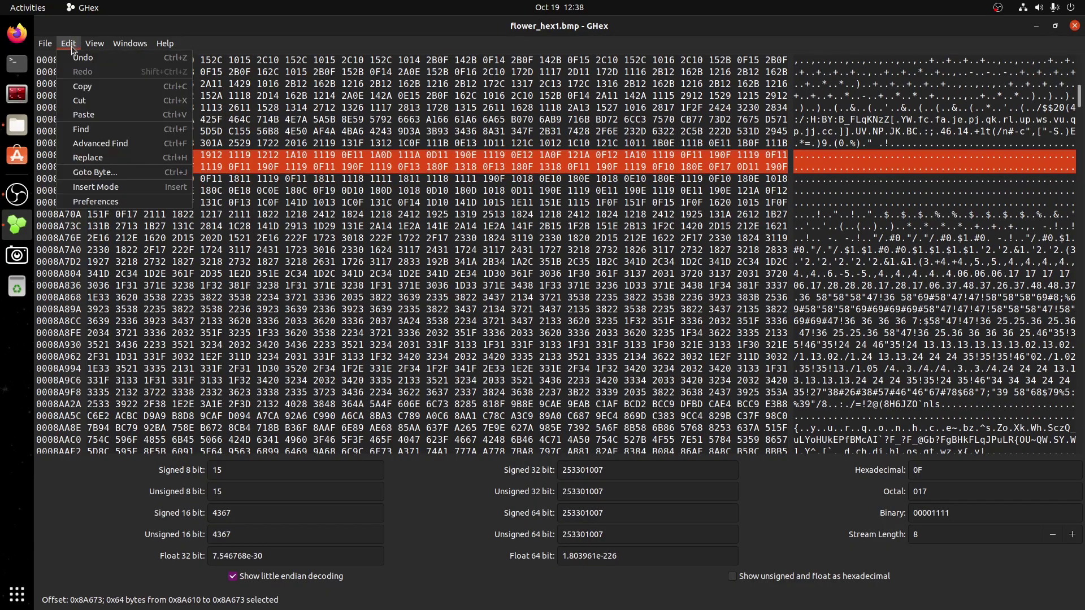
pyautogui.click(82, 86)
pyautogui.scroll(-15, 343, 278)
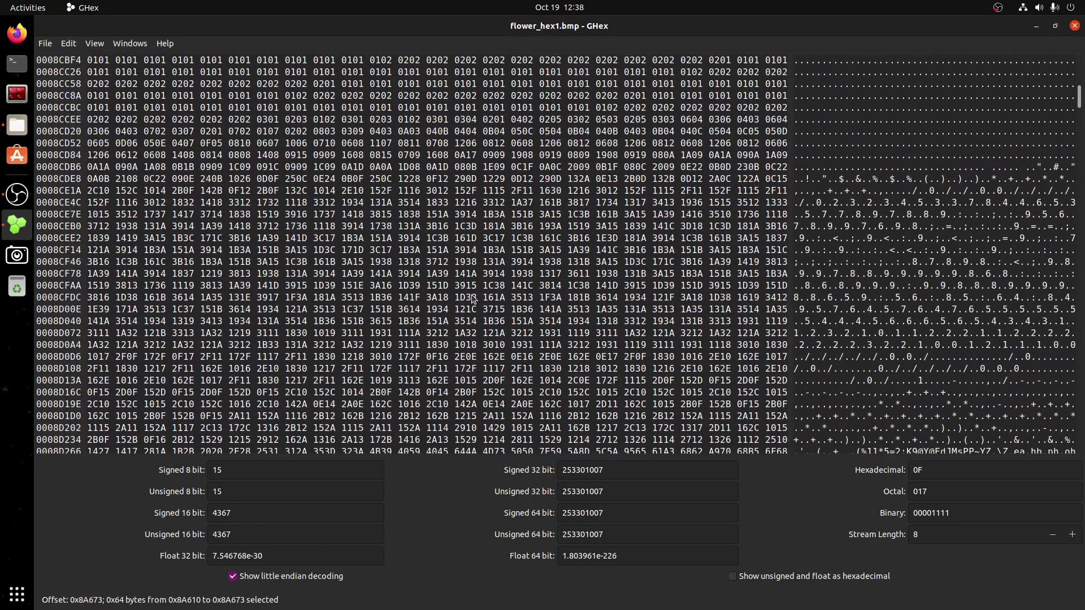
pyautogui.click(90, 216)
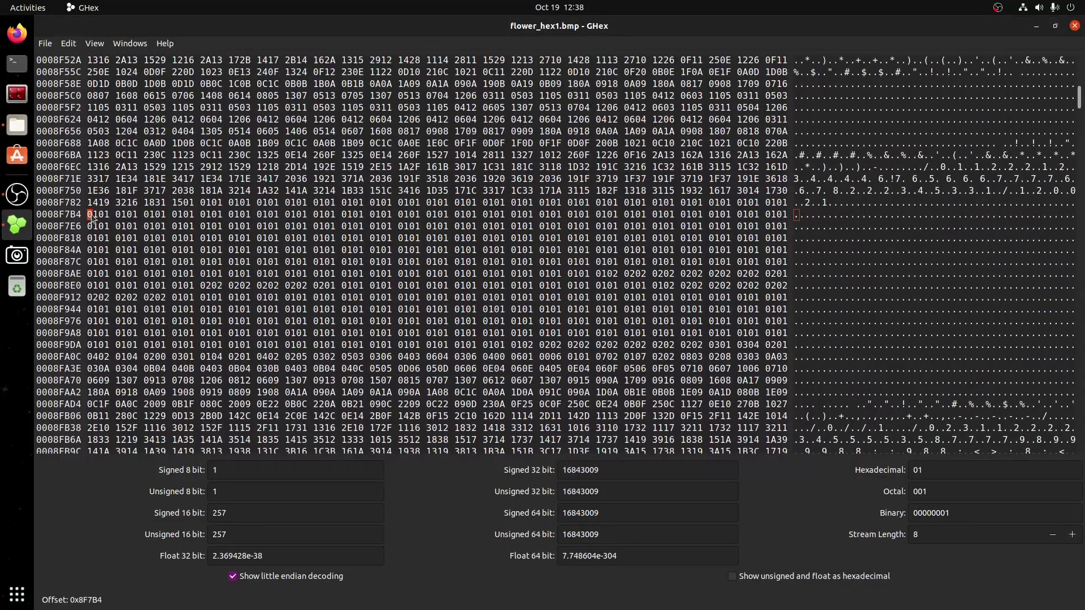
pyautogui.click(69, 43)
pyautogui.click(83, 115)
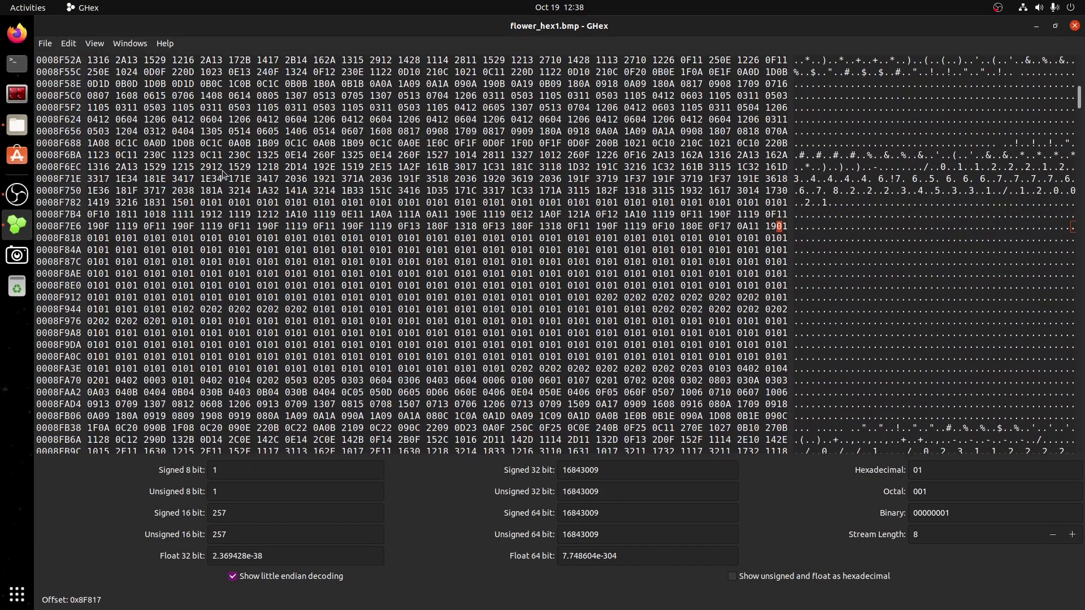
# Paste the copied bytes again much further into the file, at offset 0x301114
pyautogui.scroll(-10, 225, 173)
pyautogui.scroll(-10, 226, 172)
pyautogui.scroll(-10, 1061, 129)
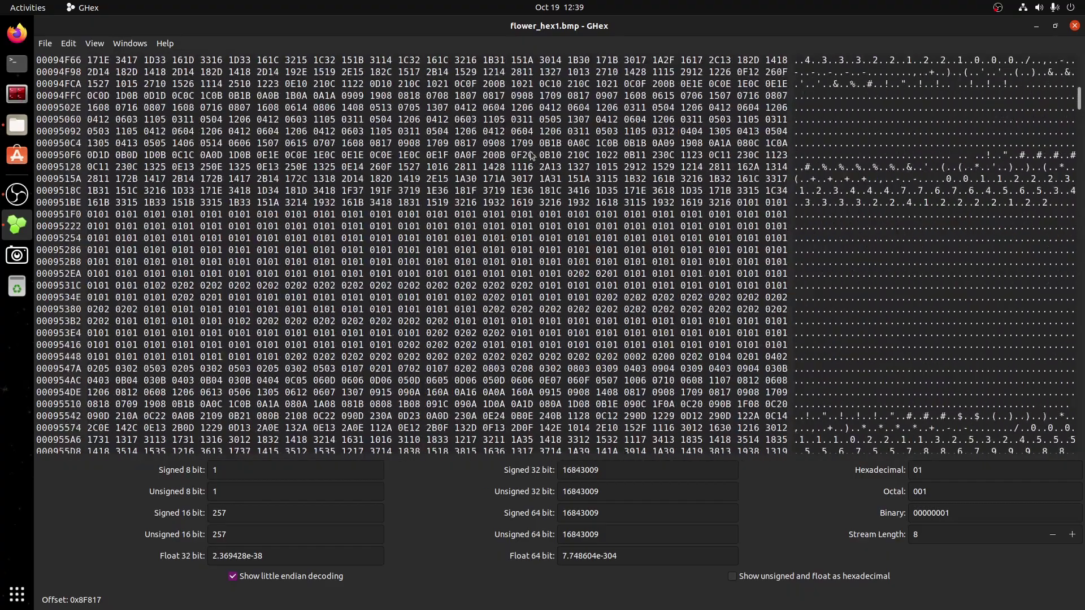
pyautogui.moveTo(1078, 101); pyautogui.dragTo(1078, 229)
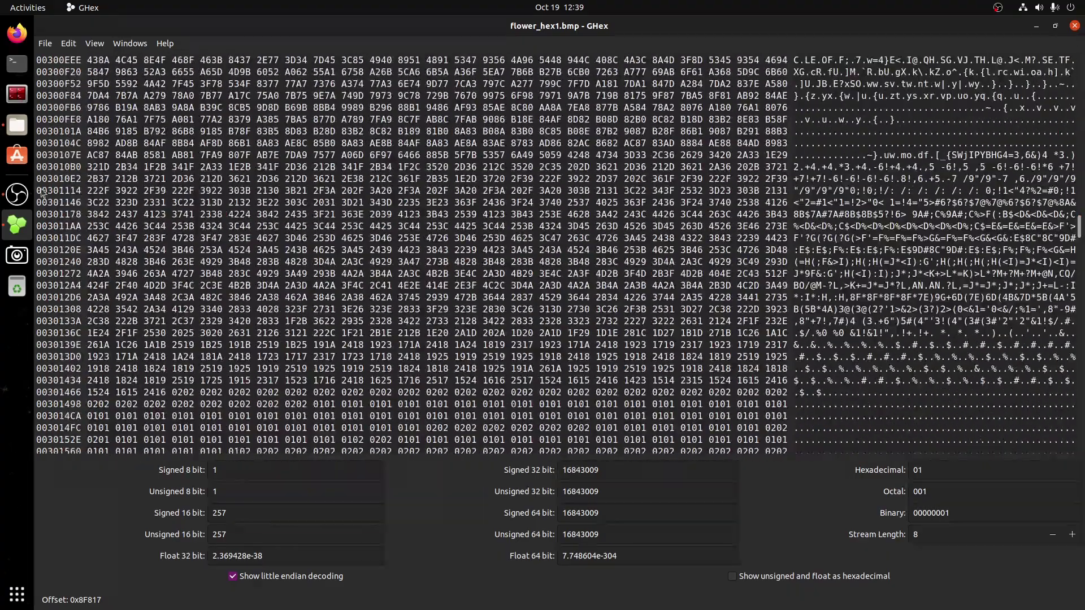
pyautogui.click(90, 192)
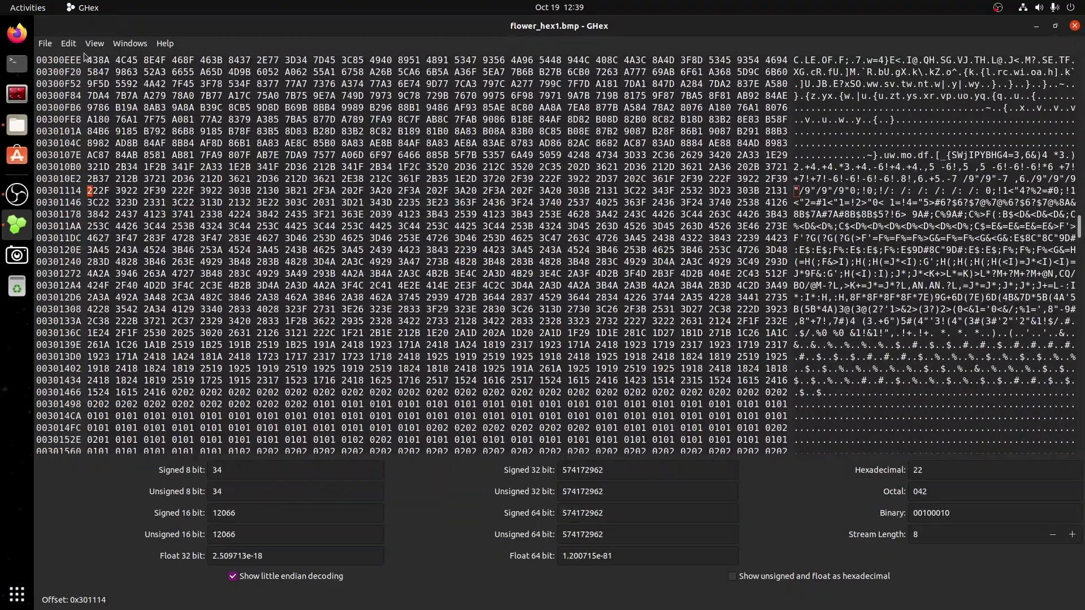
pyautogui.click(69, 44)
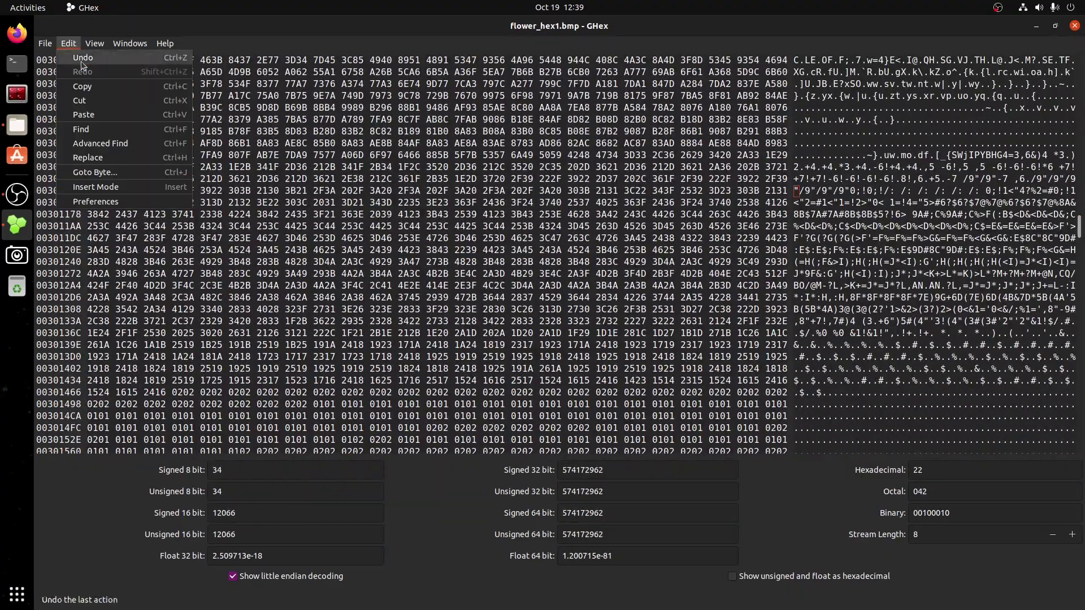
pyautogui.click(96, 117)
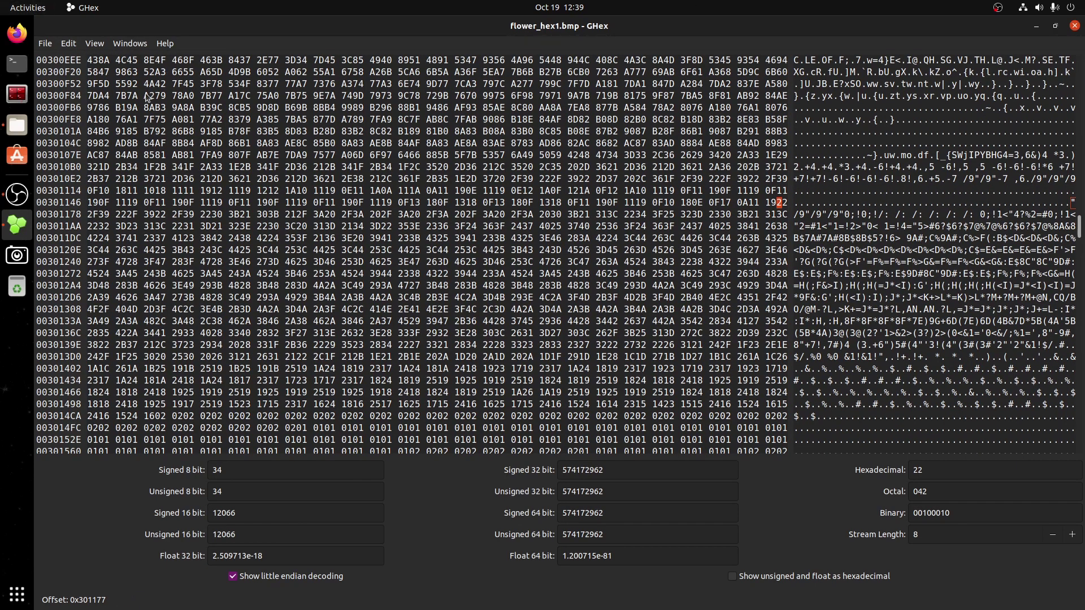
# Save the edited data as a new file named flower_hex2.bmp in the Glitch_Art folder
pyautogui.click(44, 49)
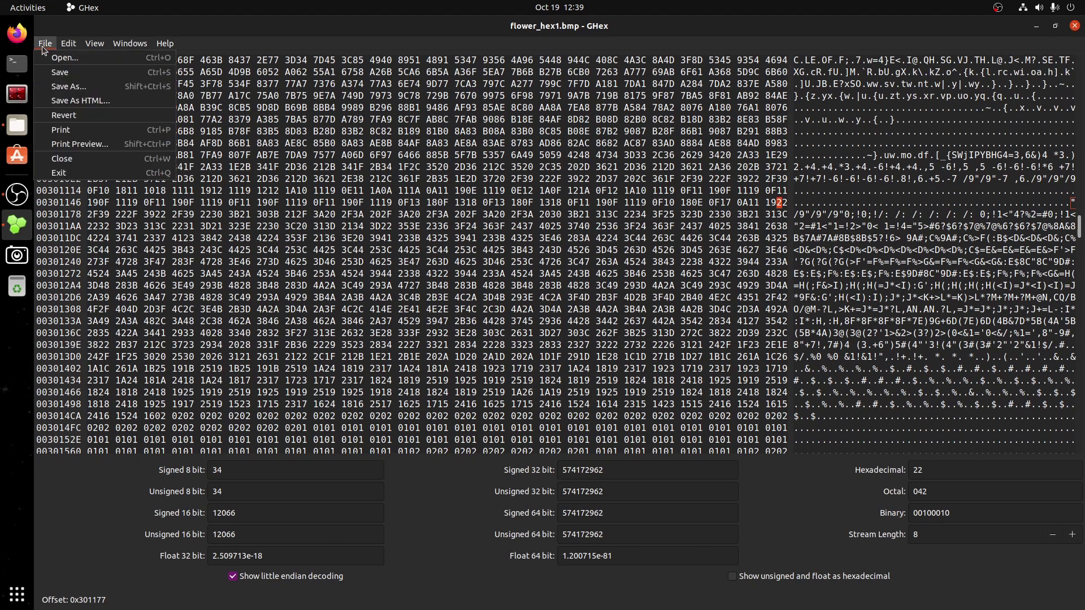
pyautogui.click(67, 84)
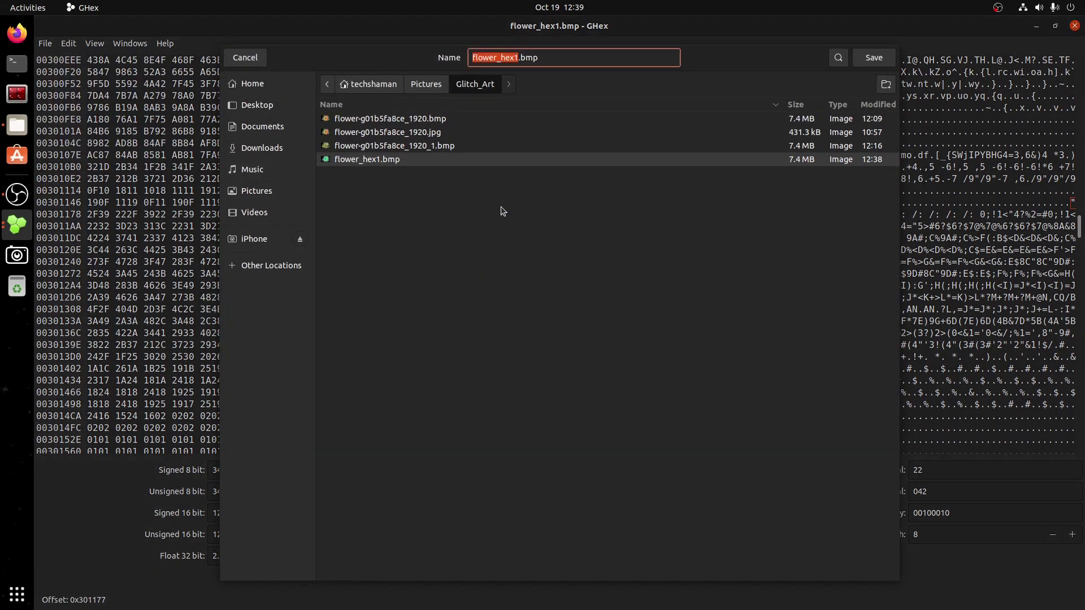
pyautogui.click(520, 57)
pyautogui.press('BackSpace')
pyautogui.write('2')
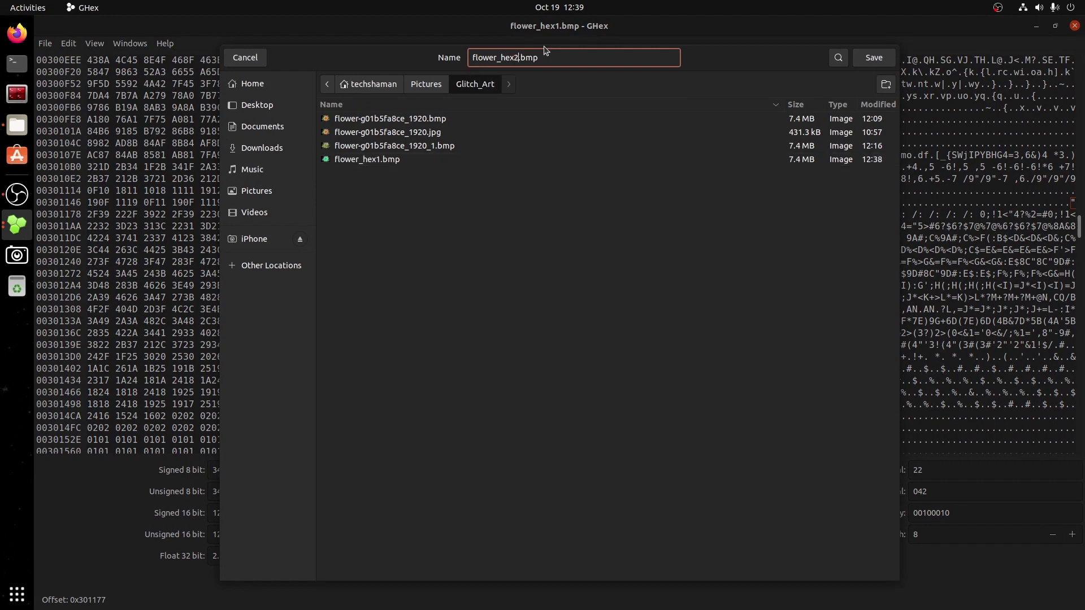
pyautogui.click(880, 54)
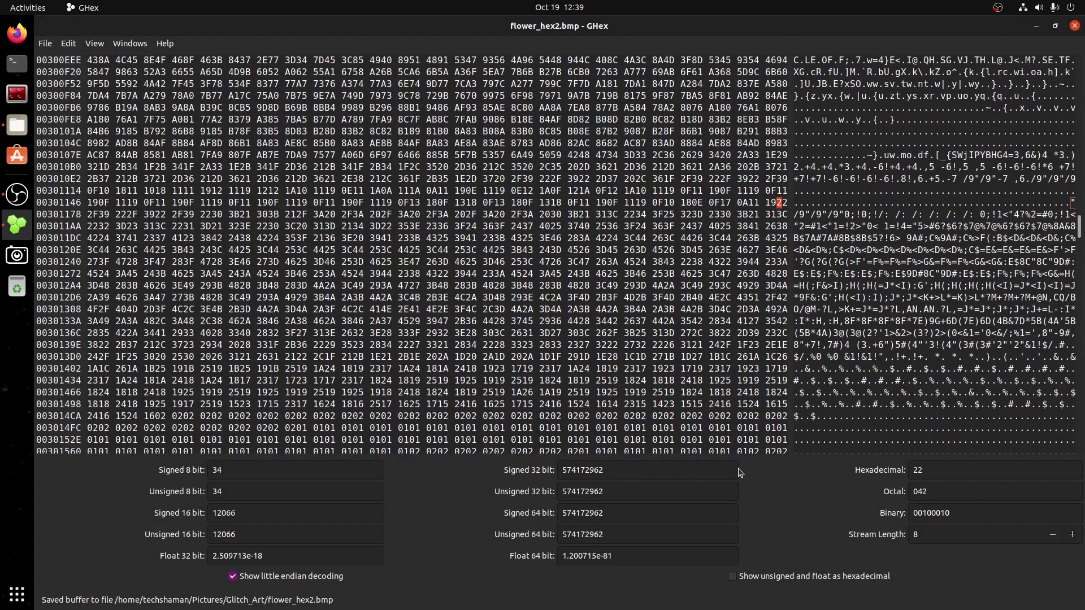
# In Files, open flower_hex2.bmp to view the glitched image, close it and return to GHex
pyautogui.click(20, 127)
pyautogui.doubleClick(467, 70)
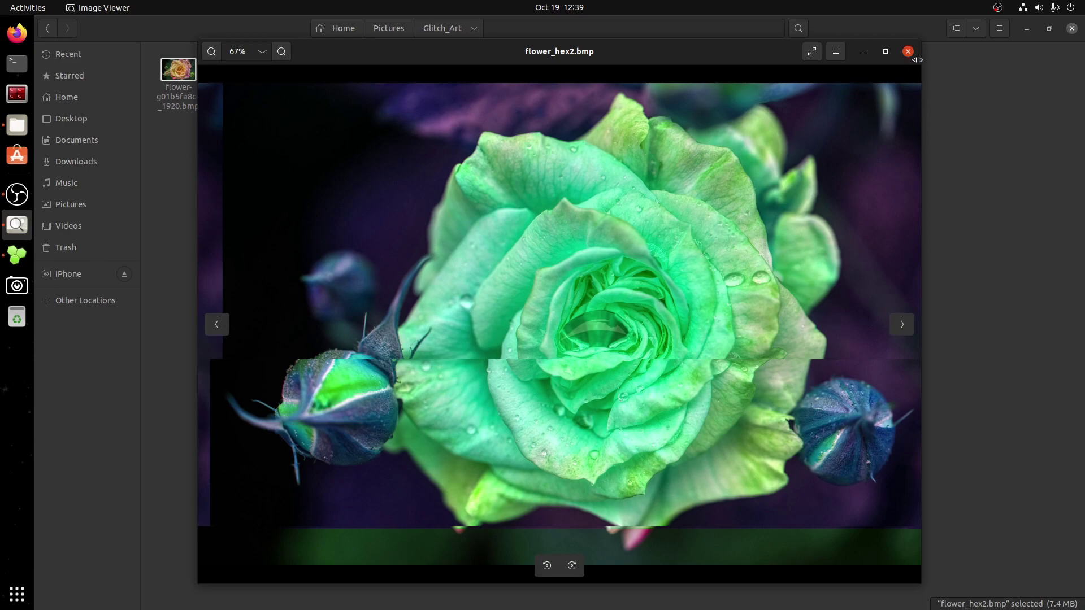
pyautogui.click(908, 51)
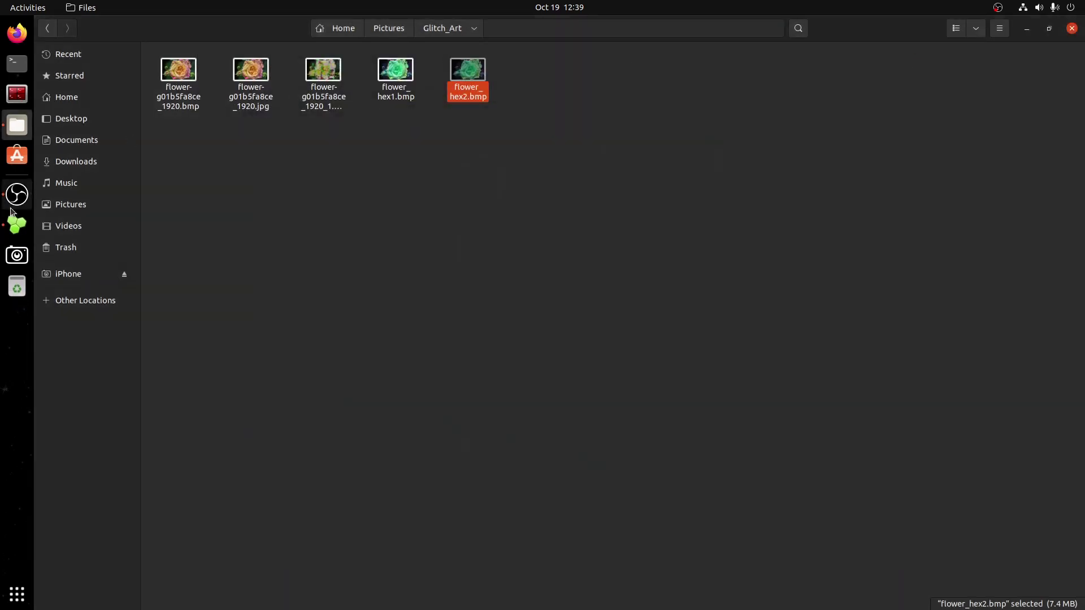
pyautogui.click(20, 238)
# Copy the large block of bytes from offset 0x13430E to 0x134AAB and paste it at offset 0x4F15E6
pyautogui.scroll(10, 1082, 164)
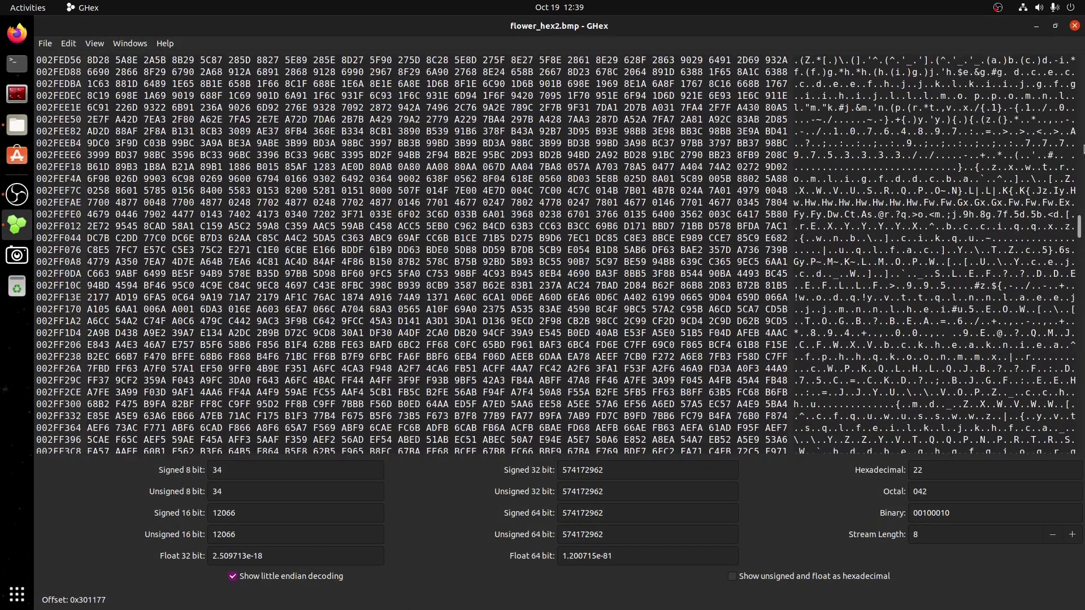
pyautogui.moveTo(1080, 227); pyautogui.dragTo(1081, 130)
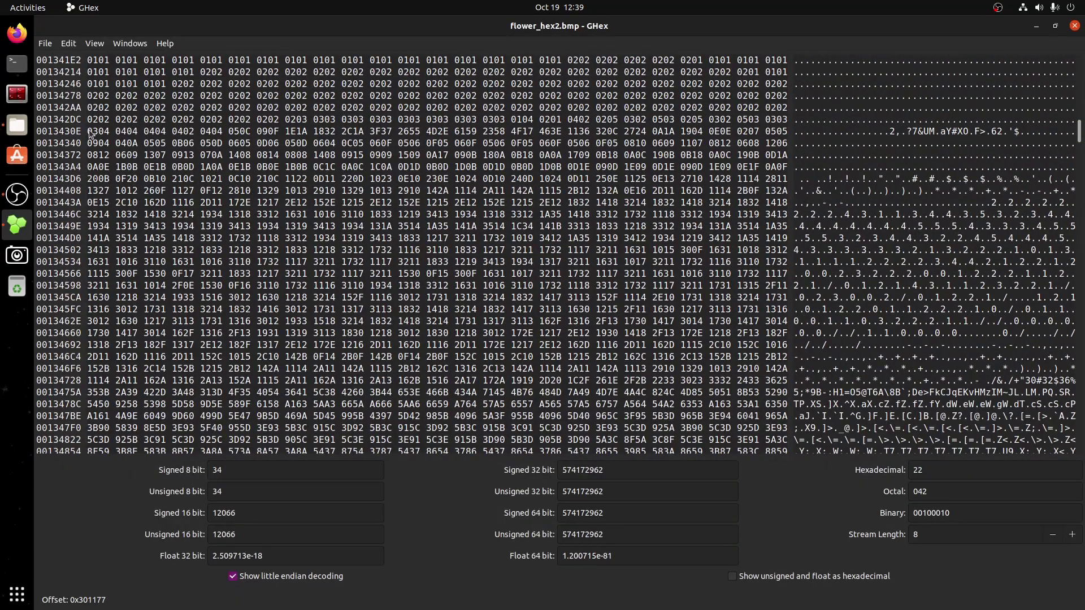
pyautogui.moveTo(89, 133); pyautogui.dragTo(787, 415)
pyautogui.click(68, 43)
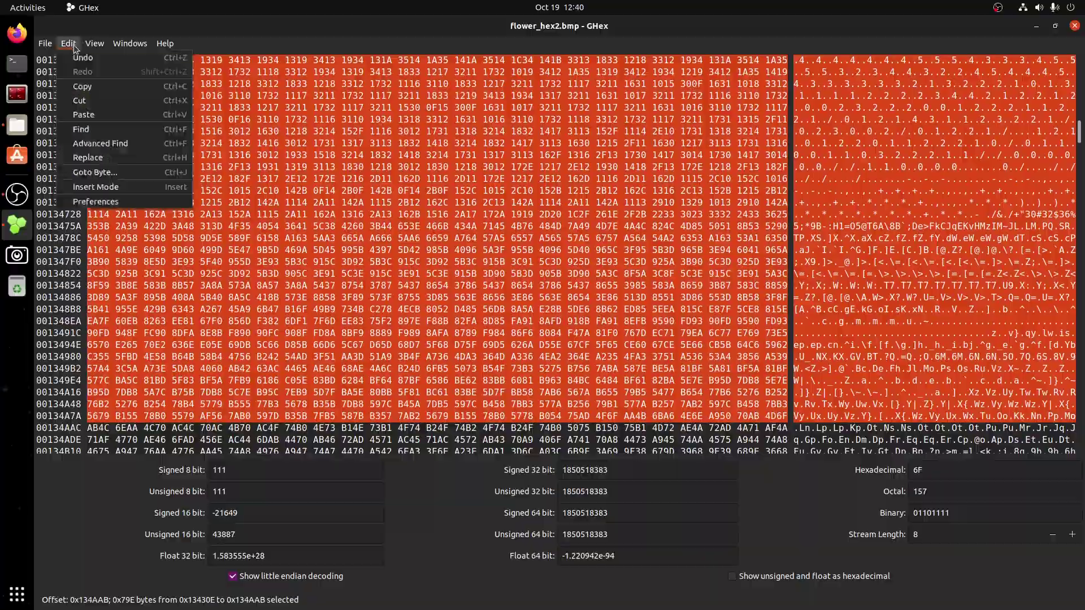
pyautogui.click(116, 85)
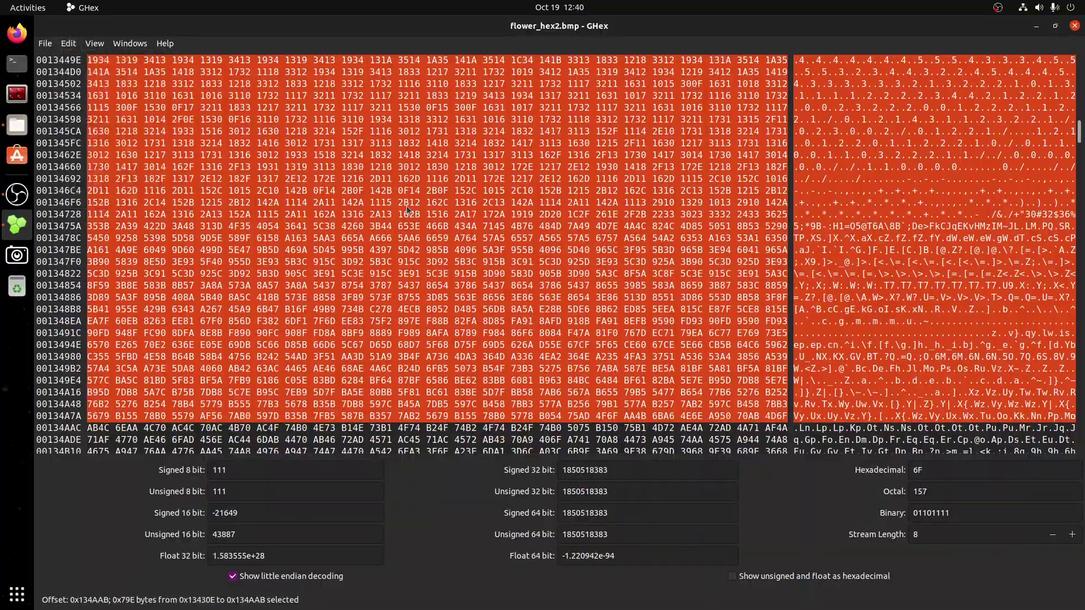
pyautogui.scroll(-10, 380, 185)
pyautogui.moveTo(1078, 129); pyautogui.dragTo(1080, 329)
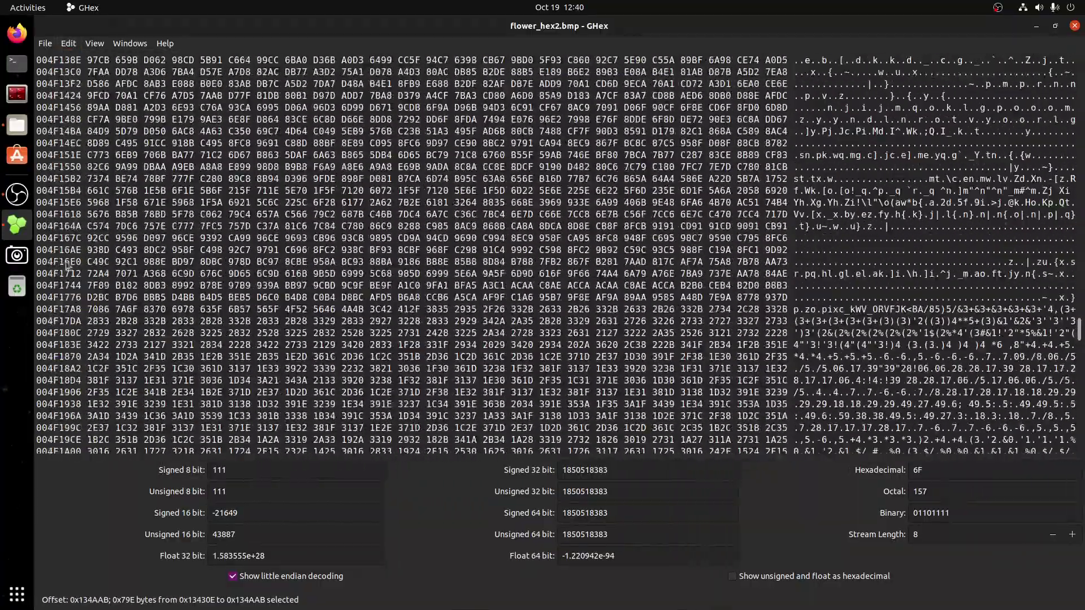
pyautogui.click(89, 204)
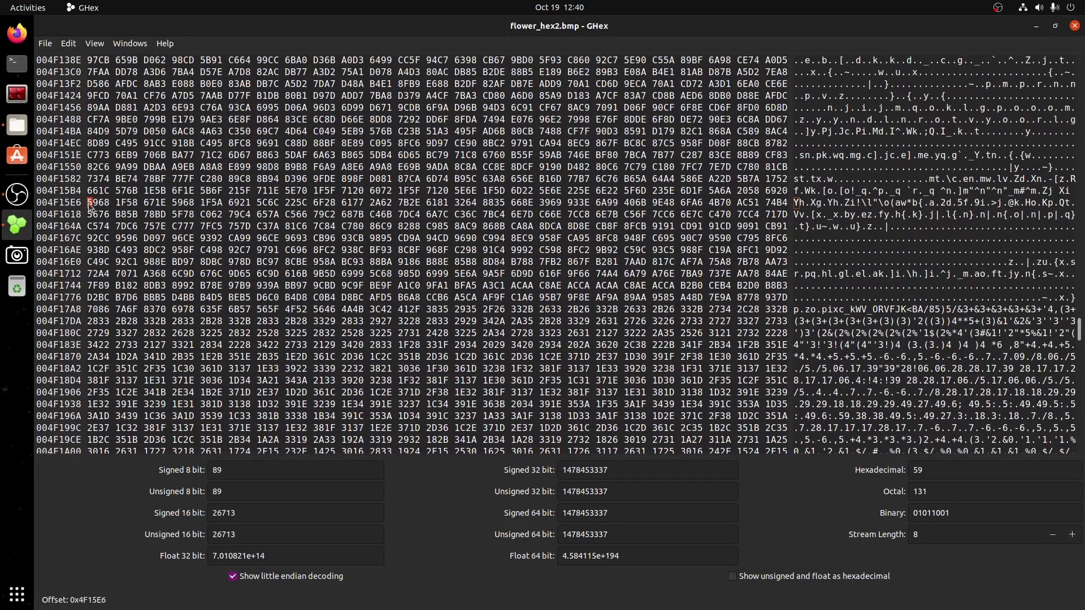
pyautogui.click(68, 44)
pyautogui.click(82, 112)
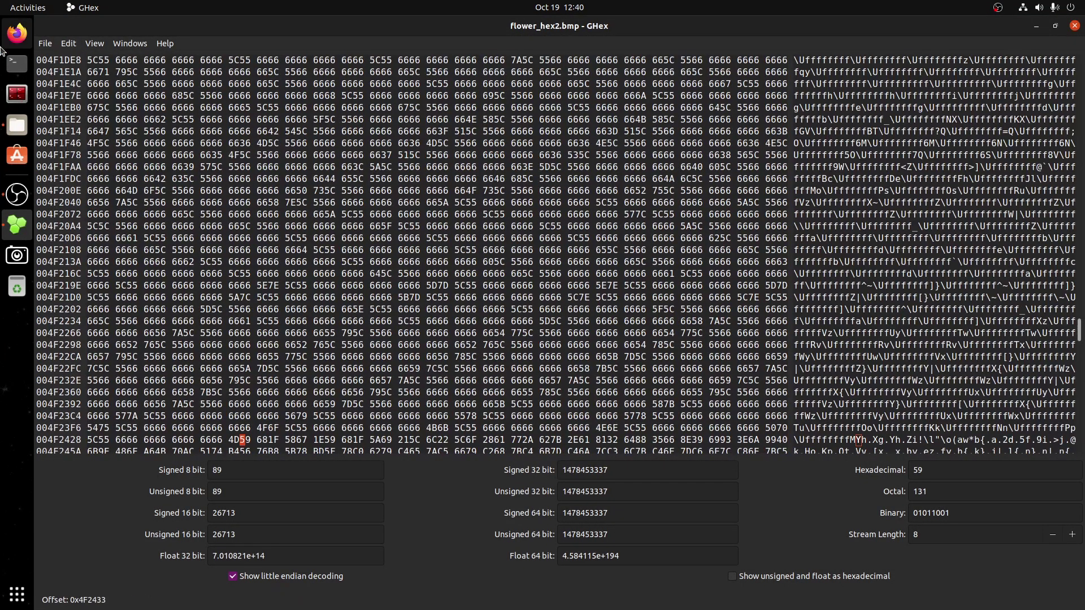
# Undo the paste of the large byte block at offset 0x4F15E6
pyautogui.click(68, 43)
pyautogui.click(73, 55)
pyautogui.hotkey('ctrl', 'z')
pyautogui.hotkey('ctrl', 'z')
pyautogui.hotkey('ctrl', 'z')
pyautogui.hotkey('ctrl', 'z')
pyautogui.hotkey('ctrl', 'z')
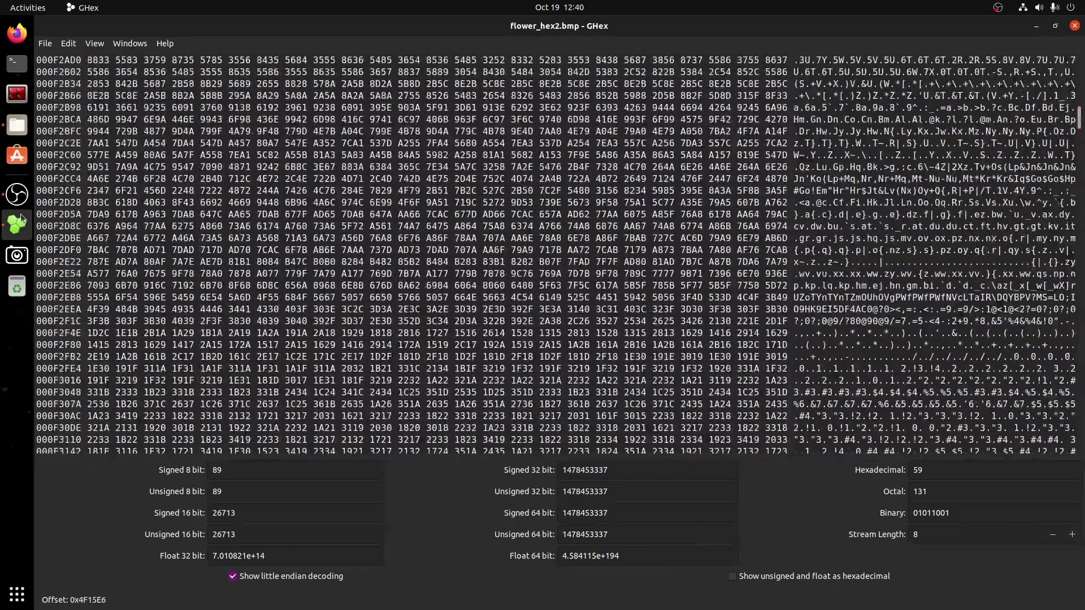
# Copy the bytes from offset 0xF31A6 to 0xF3399 and paste them at offset 0xFD296
pyautogui.scroll(-10, 177, 87)
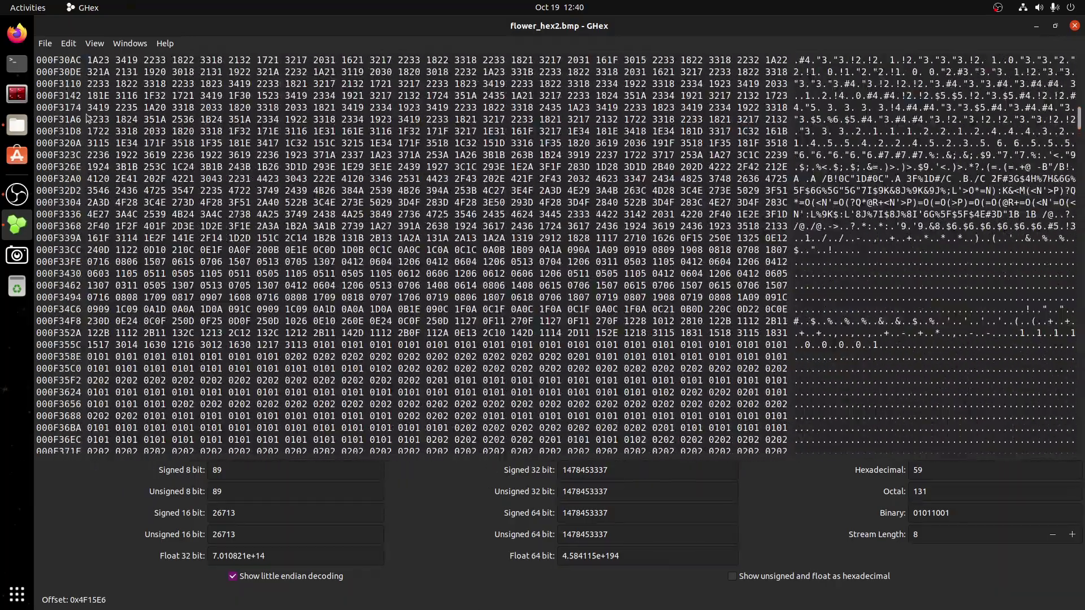
pyautogui.moveTo(87, 119); pyautogui.dragTo(781, 236)
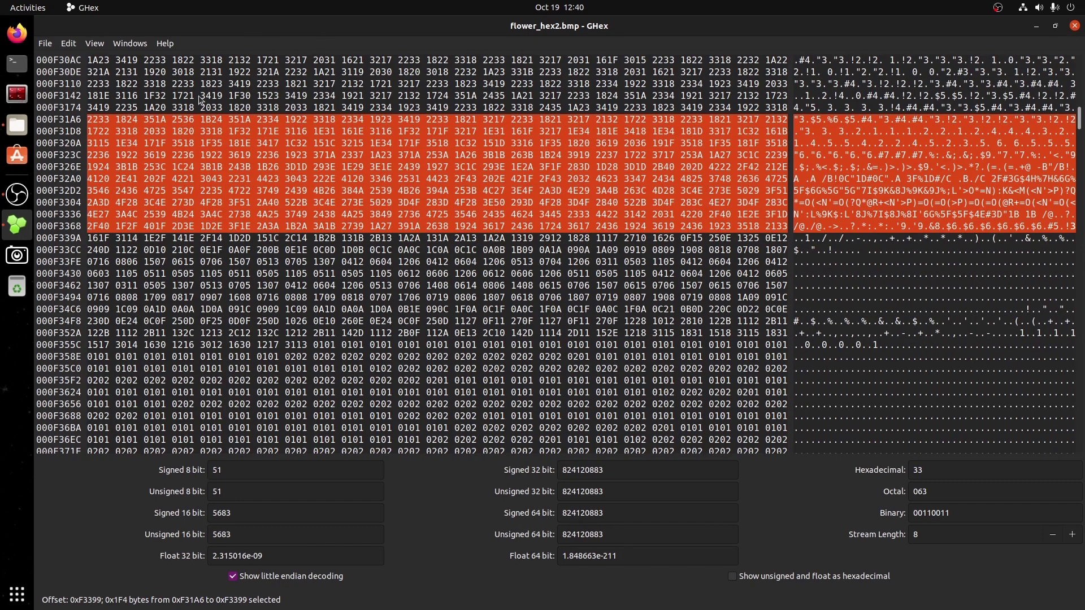
pyautogui.click(68, 43)
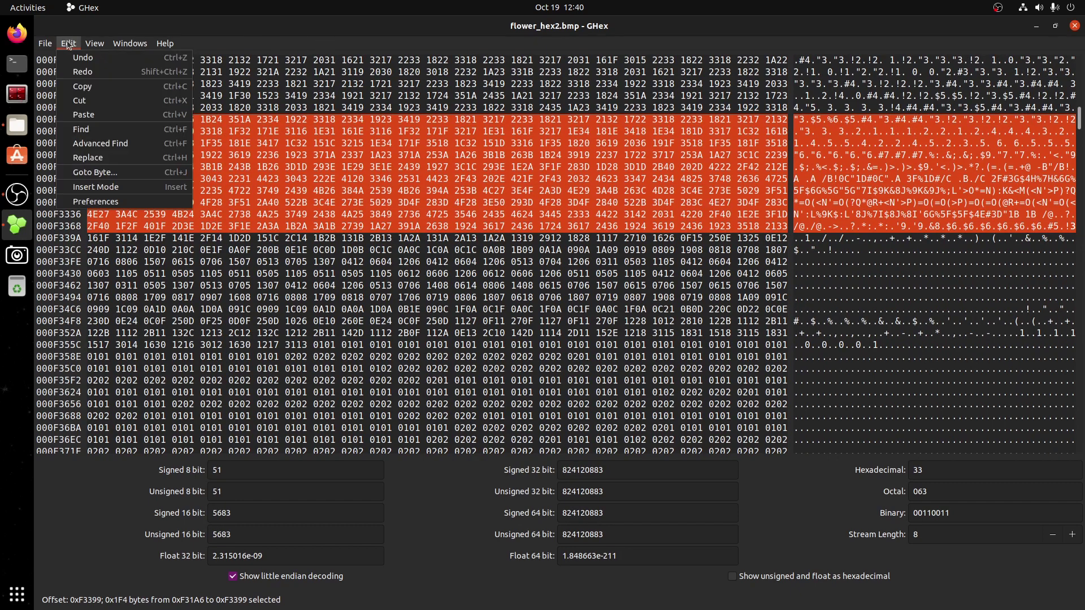
pyautogui.click(88, 86)
pyautogui.scroll(-20, 103, 271)
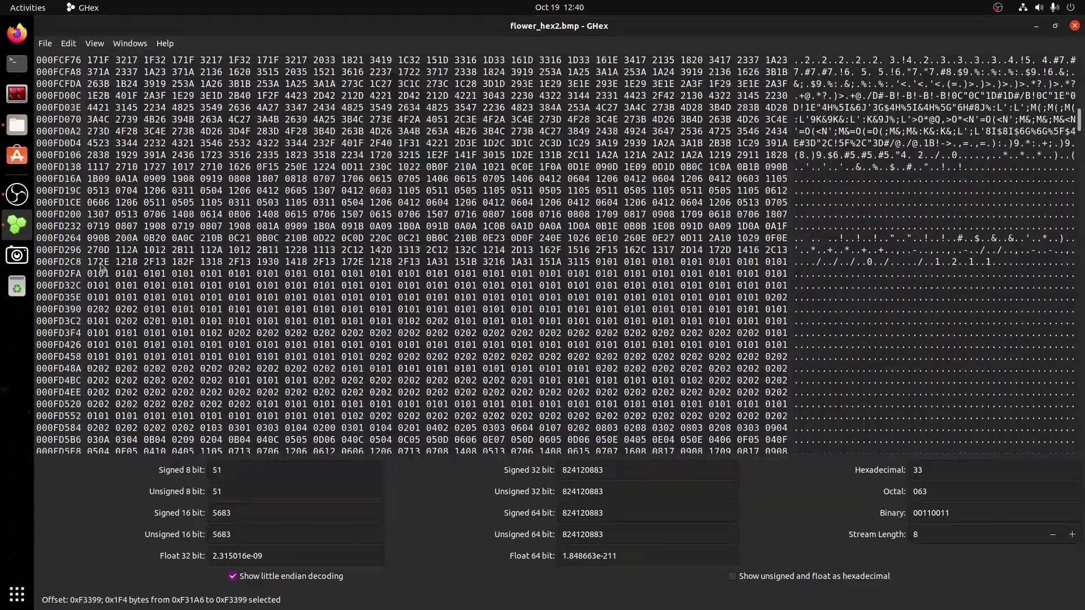
pyautogui.click(90, 250)
pyautogui.click(69, 44)
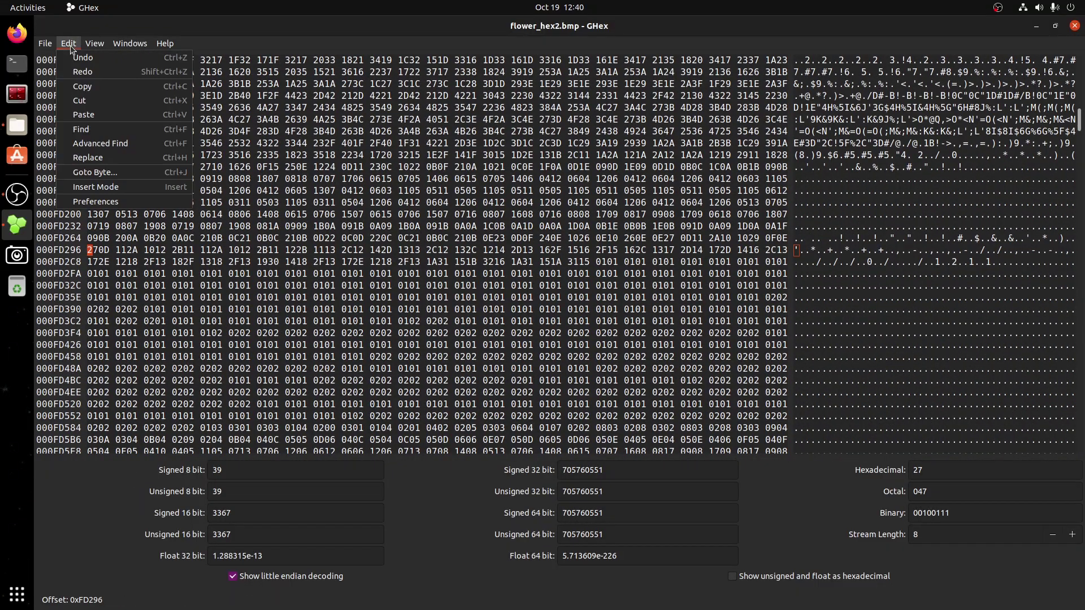
pyautogui.click(88, 116)
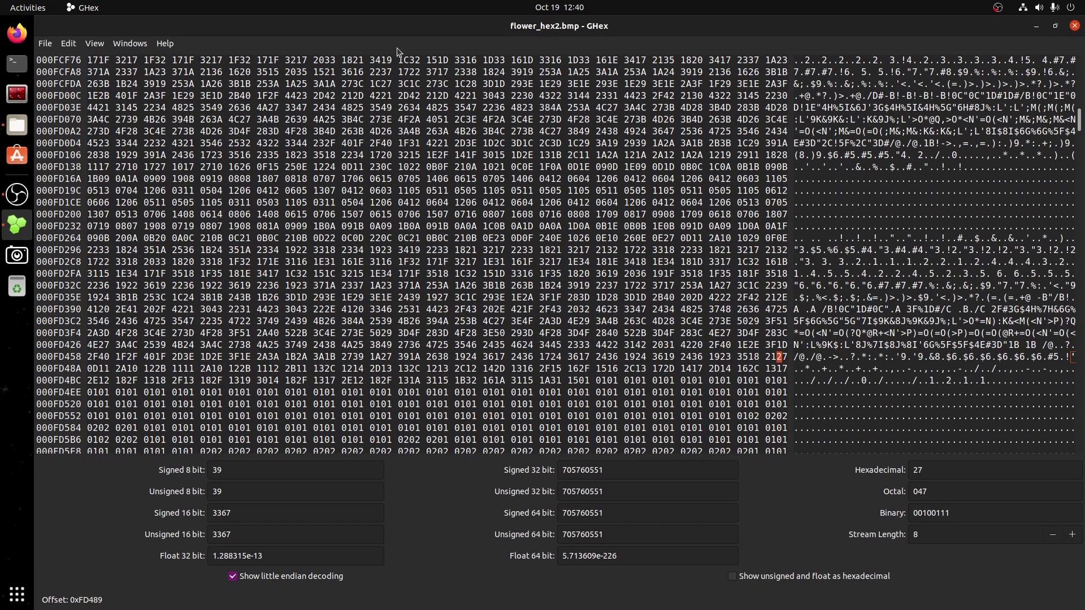
# Save the edited data as a new file named flower_hex3.bmp in the Glitch_Art folder
pyautogui.click(44, 44)
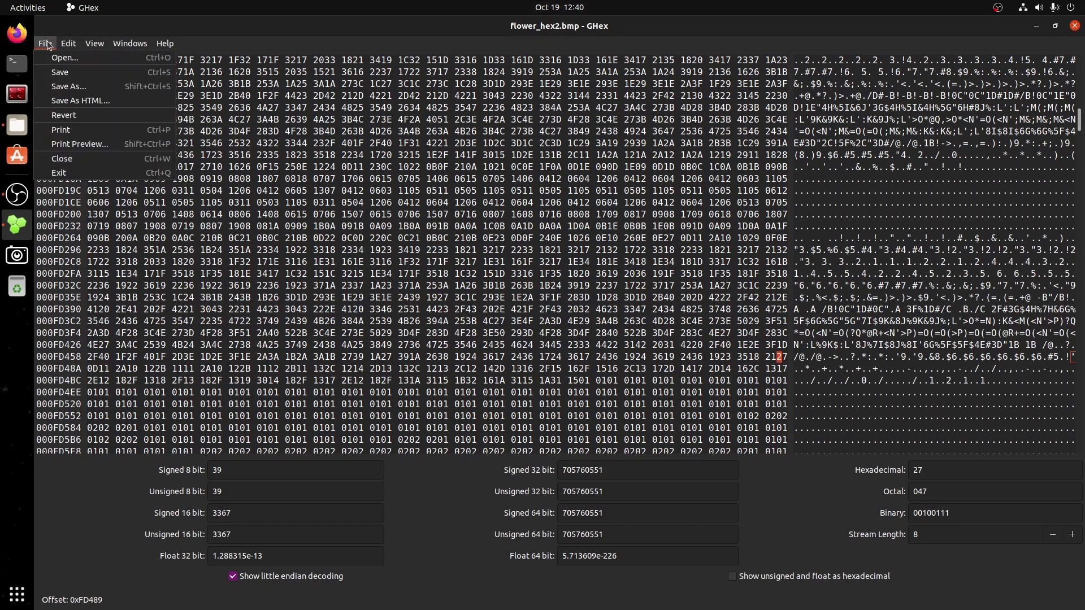
pyautogui.click(94, 90)
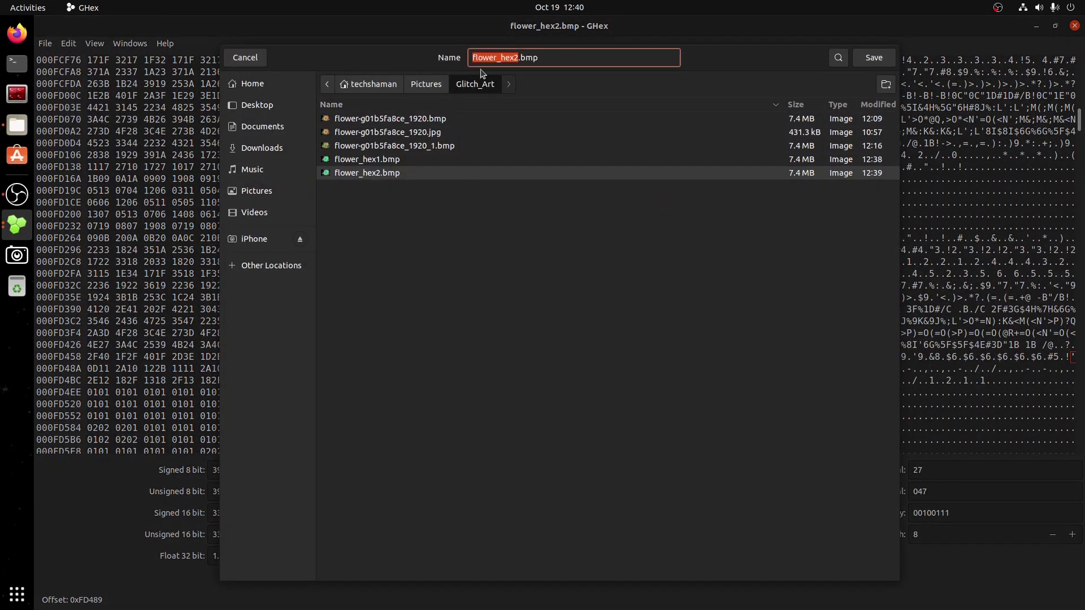
pyautogui.click(518, 58)
pyautogui.press('BackSpace')
pyautogui.write('3')
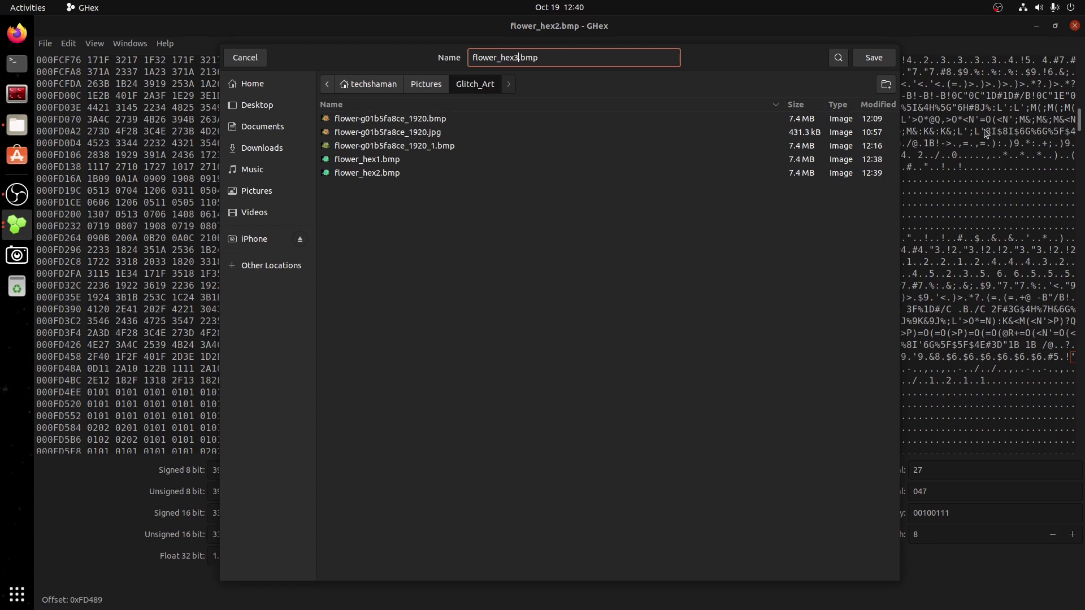
pyautogui.click(874, 56)
# In Files, open flower_hex3.bmp to view the glitched image, close it and return to GHex
pyautogui.click(16, 124)
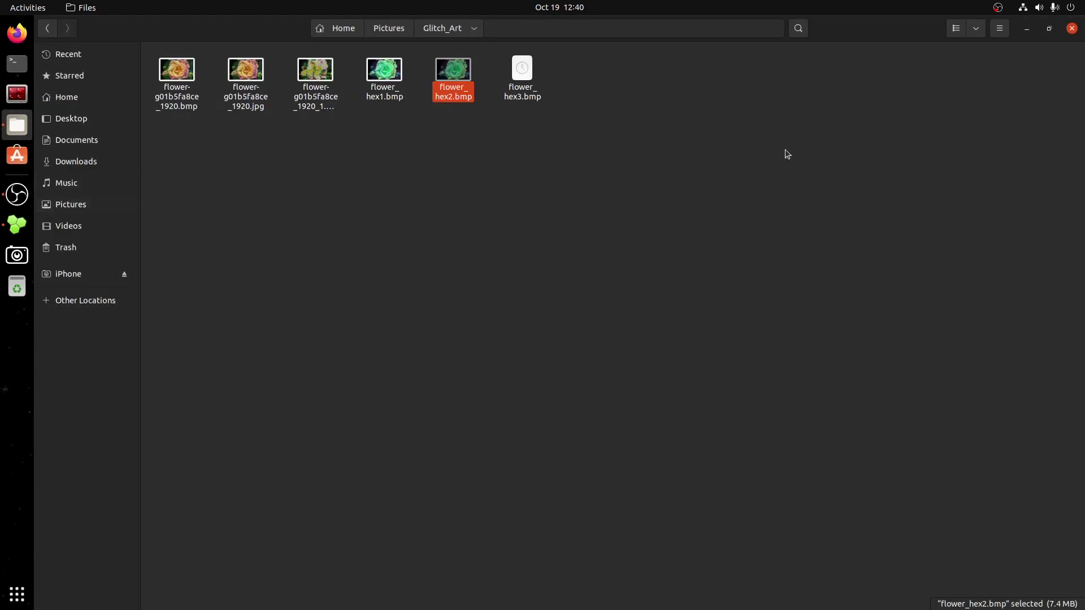
pyautogui.doubleClick(522, 75)
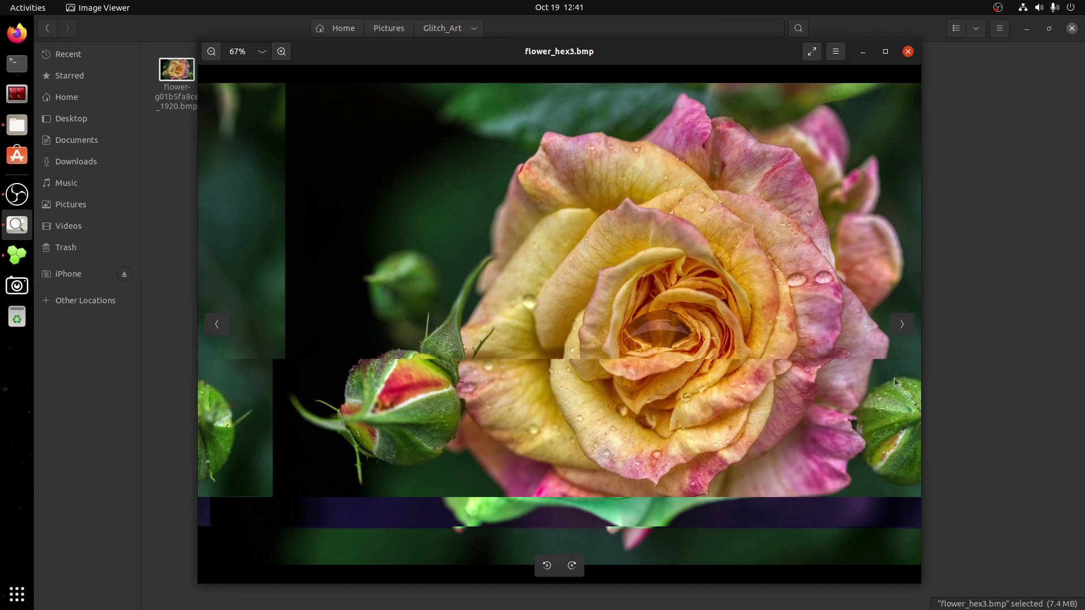
pyautogui.click(908, 52)
pyautogui.hotkey('alt', 'Tab')
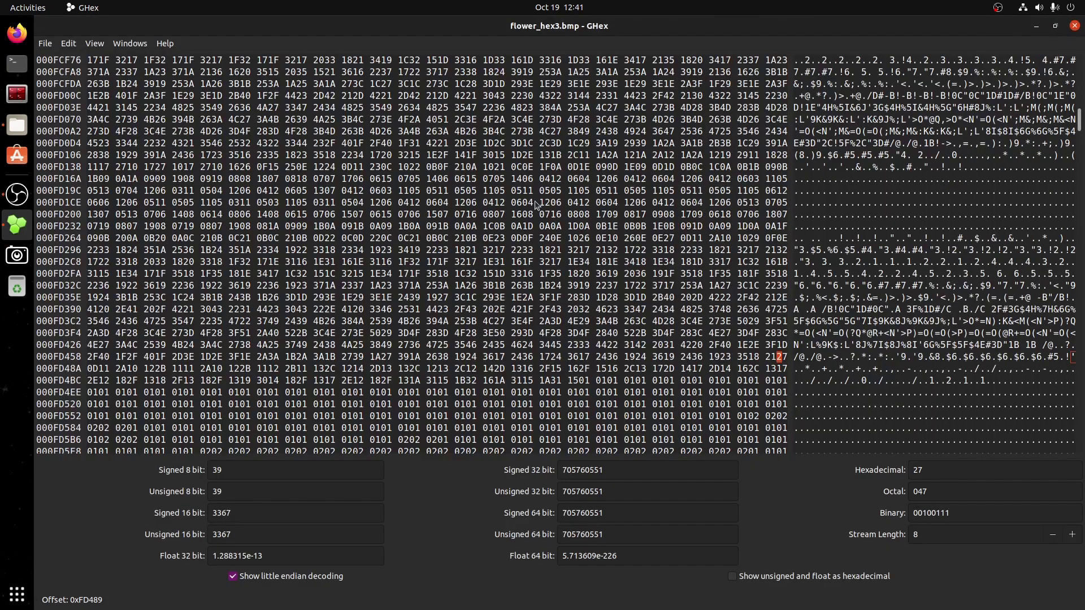
# Select the block of bytes from offset 0x3E0A9E to 0x3E0E53 and delete its last byte
pyautogui.scroll(-20, 382, 182)
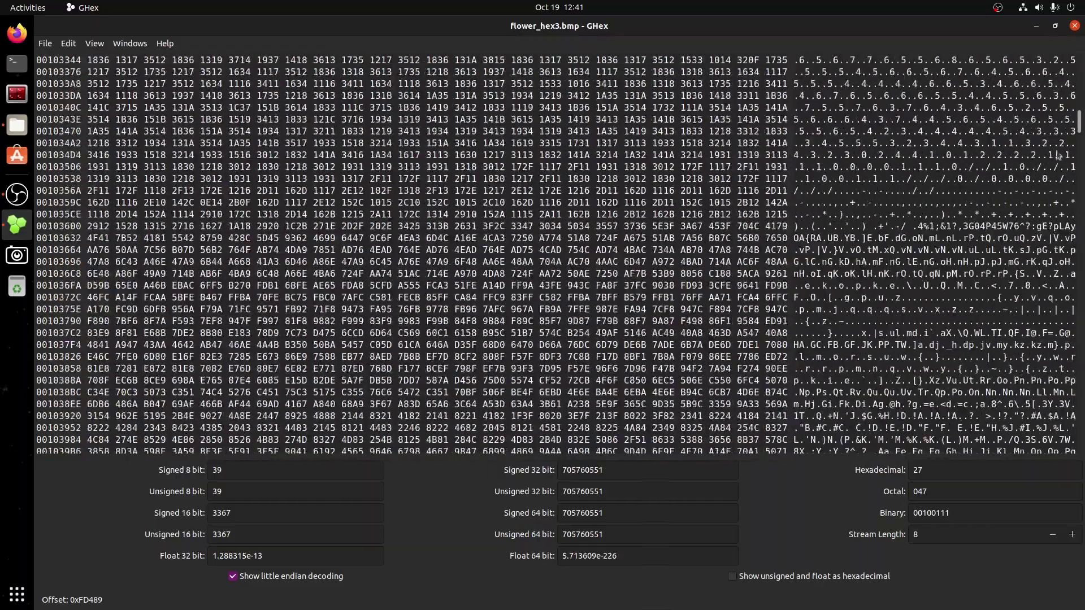
pyautogui.moveTo(1081, 121); pyautogui.dragTo(1080, 190)
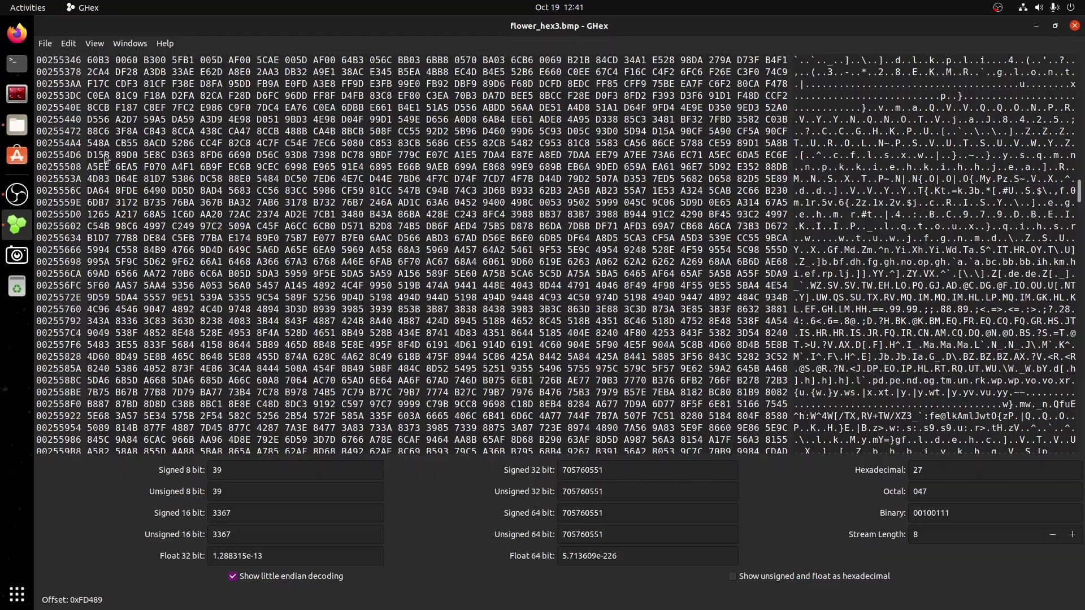
pyautogui.moveTo(1080, 191); pyautogui.dragTo(1078, 273)
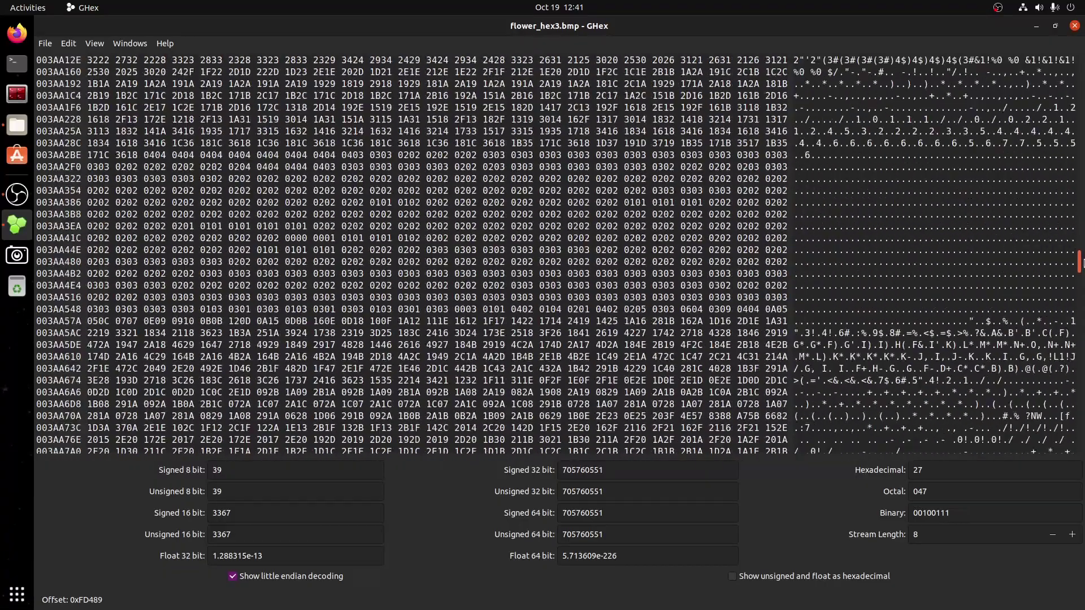
pyautogui.moveTo(89, 112); pyautogui.dragTo(778, 329)
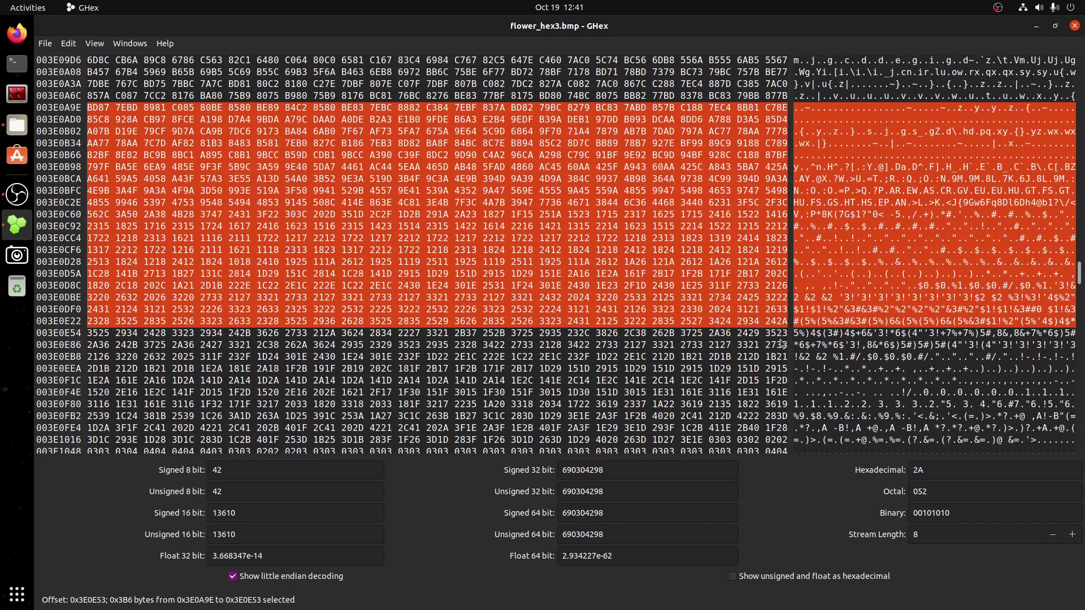
pyautogui.press('Delete')
# Save the edited data as a new file named flower_hex4.bmp in the Glitch_Art folder
pyautogui.click(45, 43)
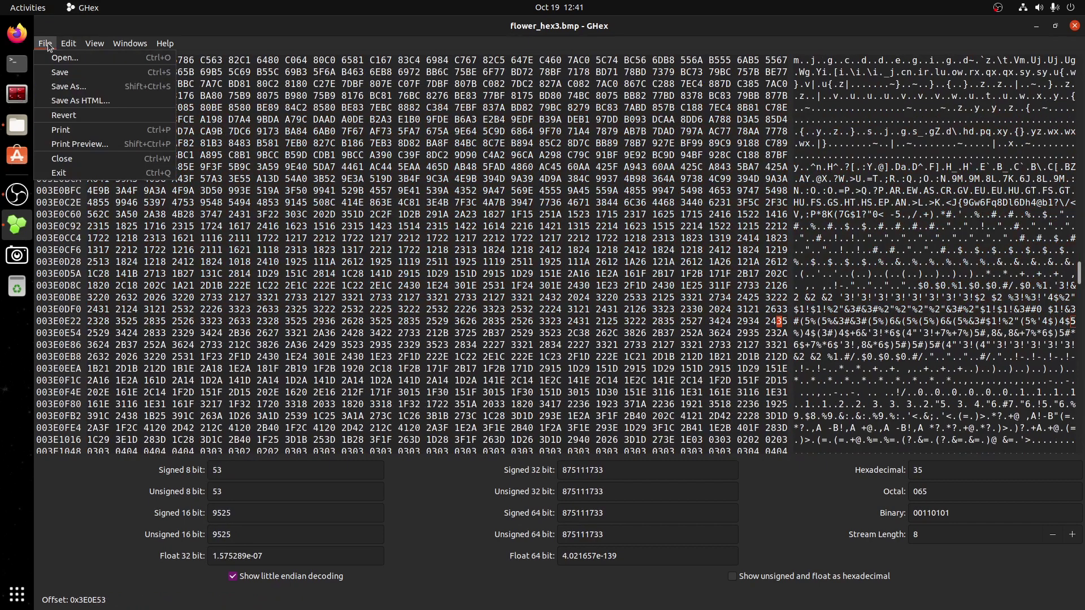
pyautogui.click(77, 86)
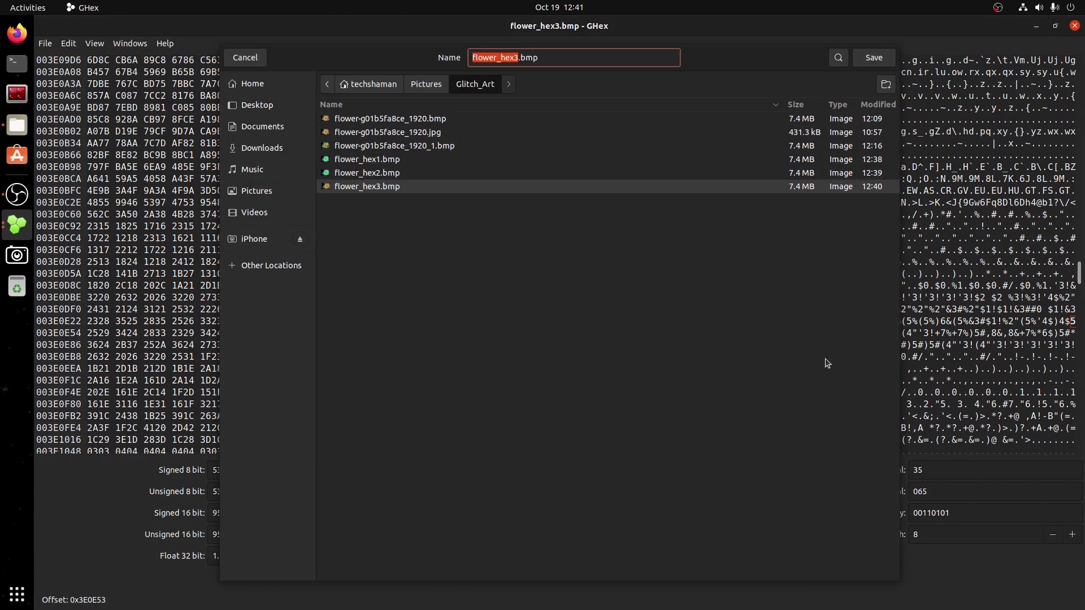
pyautogui.click(519, 59)
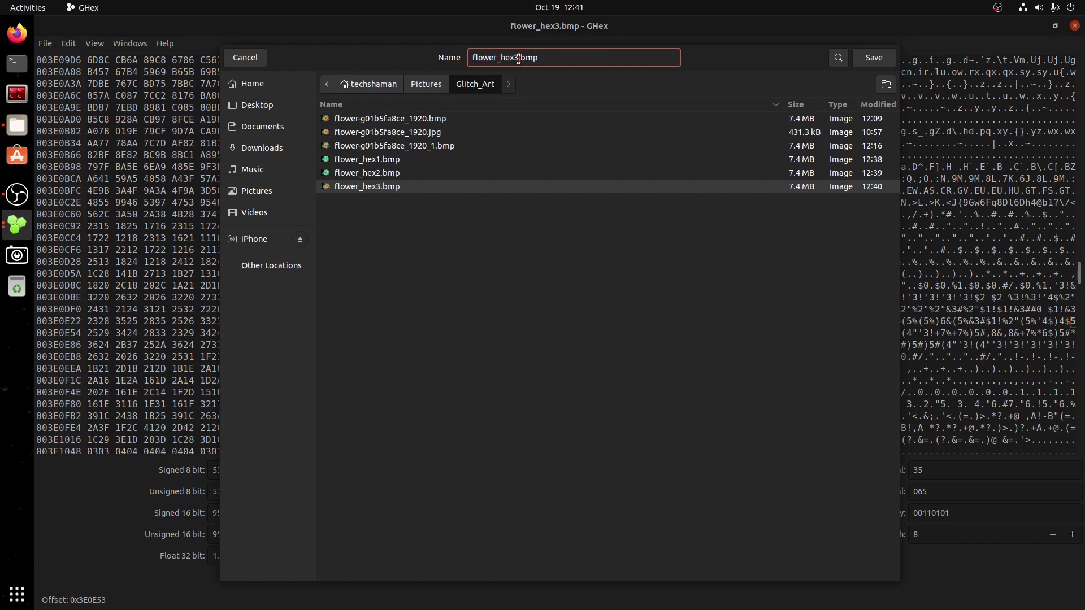
pyautogui.press('BackSpace')
pyautogui.write('4')
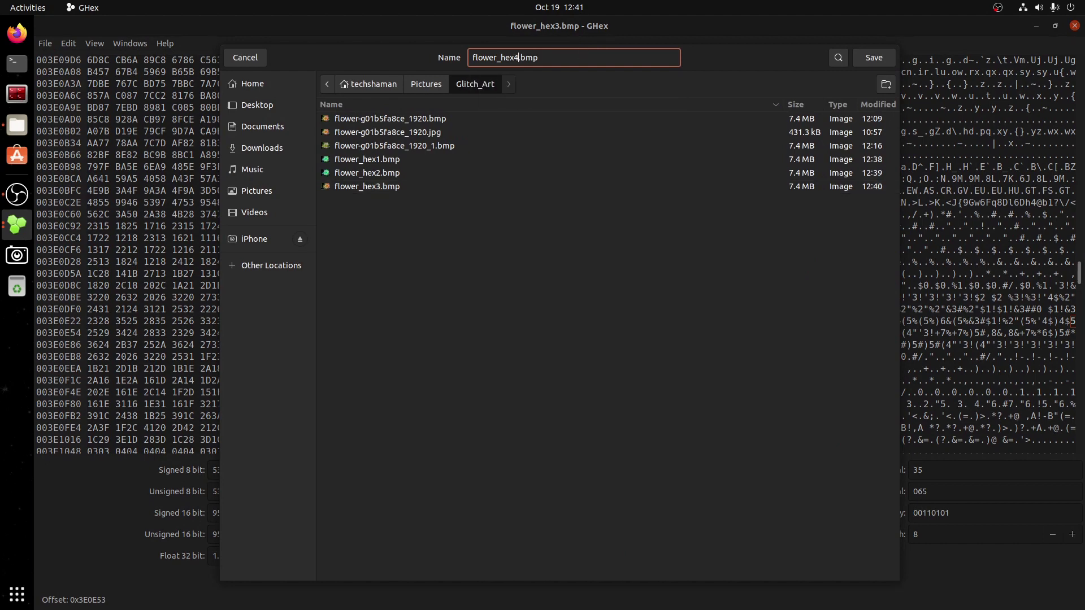
pyautogui.click(879, 55)
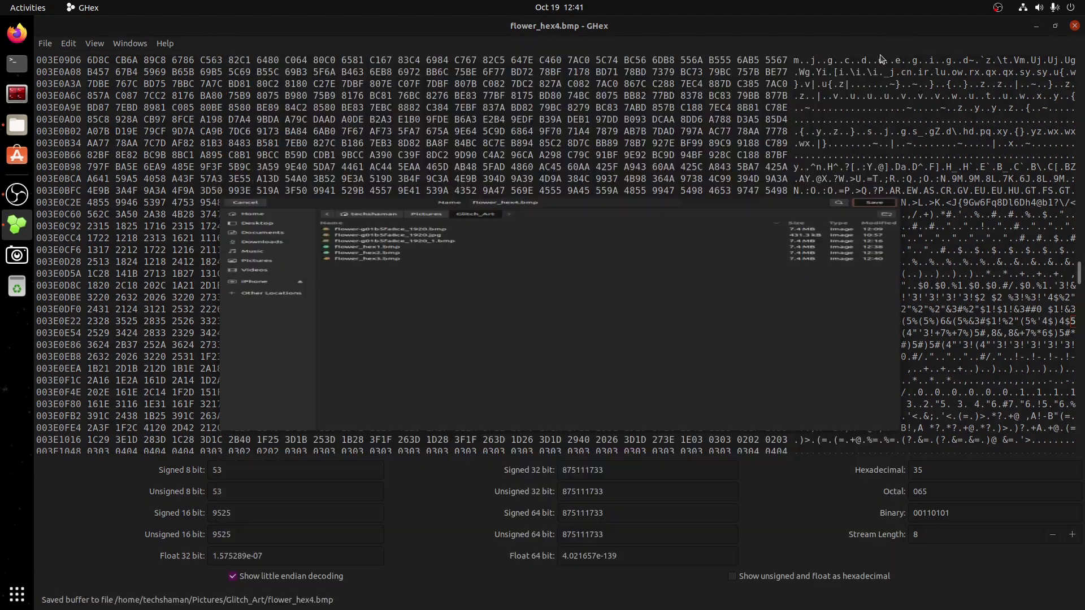
# Switch to Files and open flower_hex4.bmp to view the glitched image
pyautogui.click(22, 129)
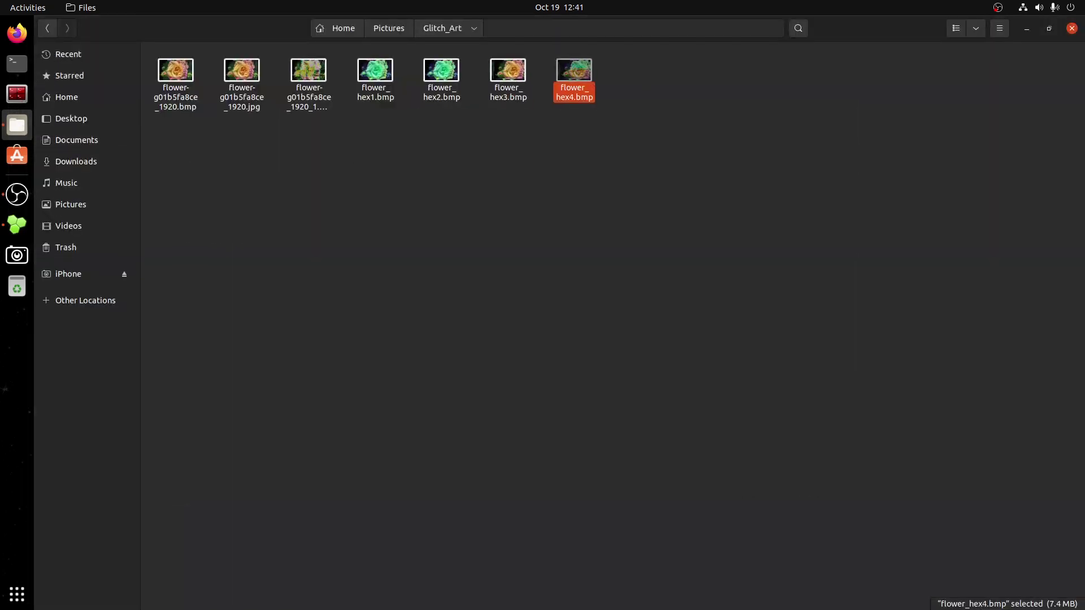
pyautogui.press('Return')
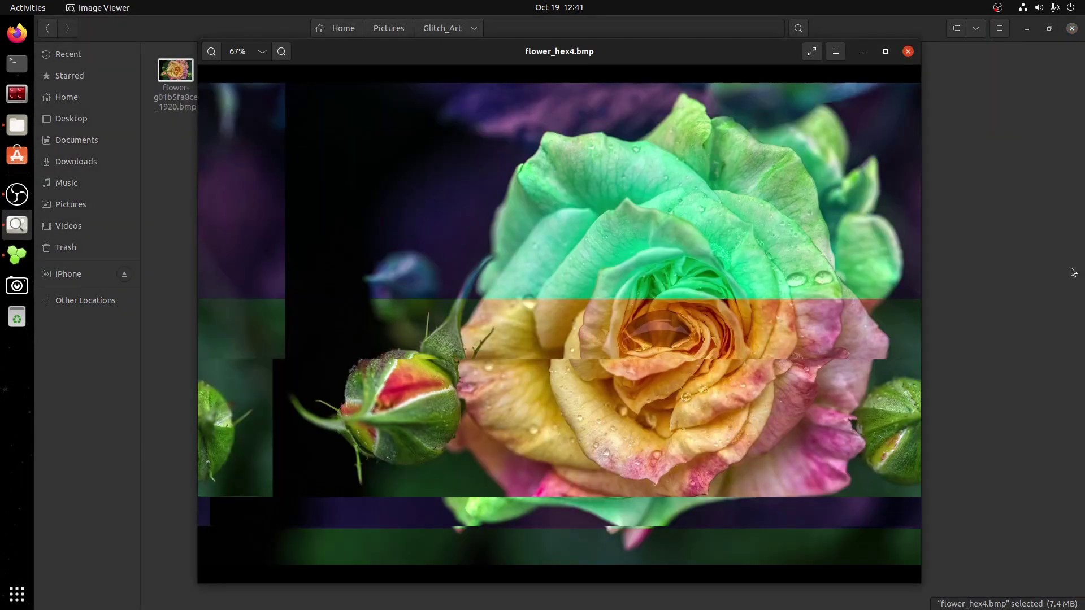